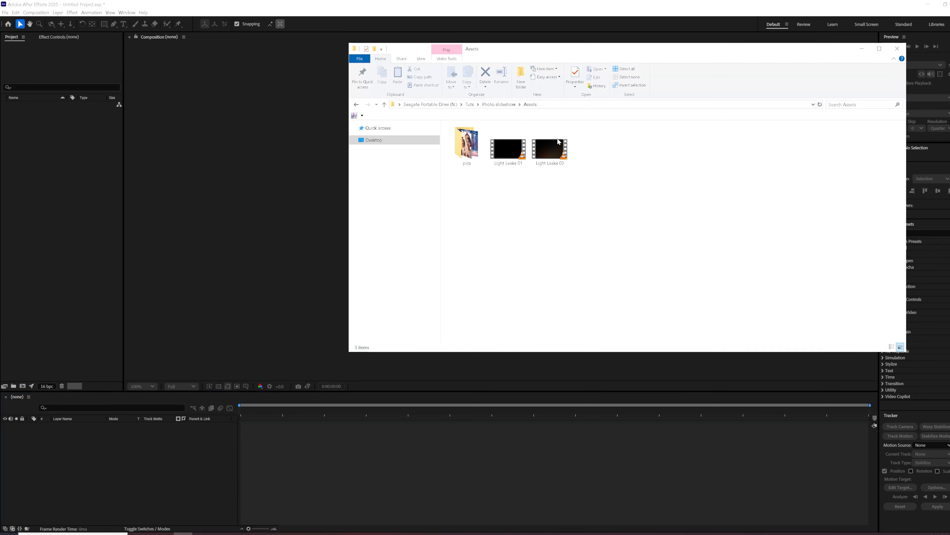
# Import all the images from the pics folder into the project inside a new folder named Pics.
pyautogui.moveTo(462, 247); pyautogui.dragTo(901, 123)
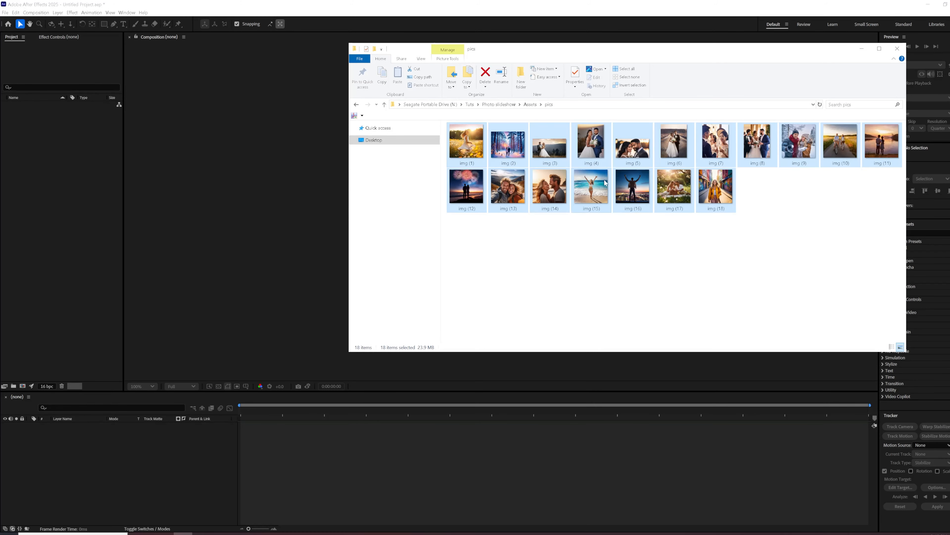
pyautogui.moveTo(753, 146); pyautogui.dragTo(64, 172)
pyautogui.moveTo(20, 231); pyautogui.dragTo(14, 386)
pyautogui.write('Pics')
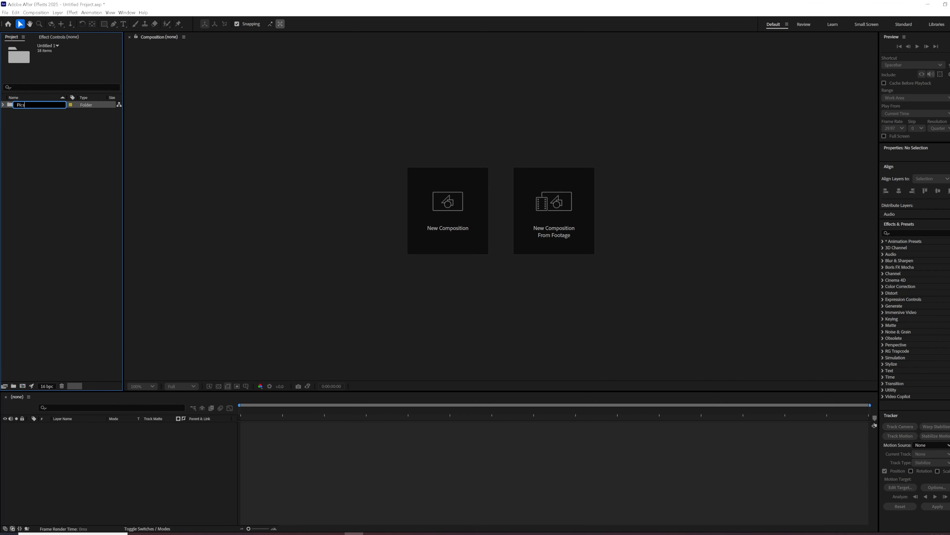
pyautogui.click(37, 143)
# Import the Light Leaks 01 and Light Leaks 02 videos into a new project folder named Assets.
pyautogui.click(183, 534)
pyautogui.click(531, 105)
pyautogui.moveTo(600, 157); pyautogui.dragTo(47, 228)
pyautogui.moveTo(31, 113); pyautogui.dragTo(13, 386)
pyautogui.write('Assets')
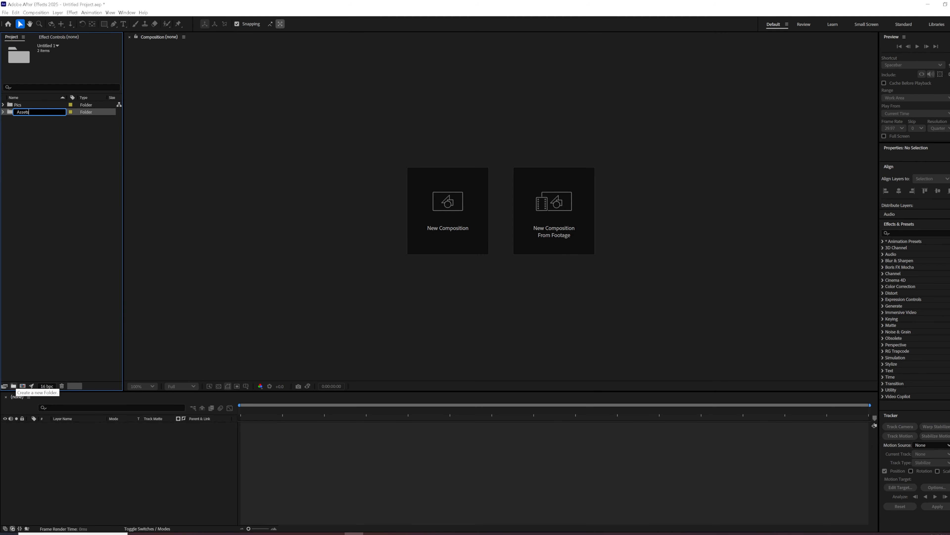
pyautogui.click(67, 208)
# Create a composition from img (1).jpg in the Pics folder.
pyautogui.click(4, 112)
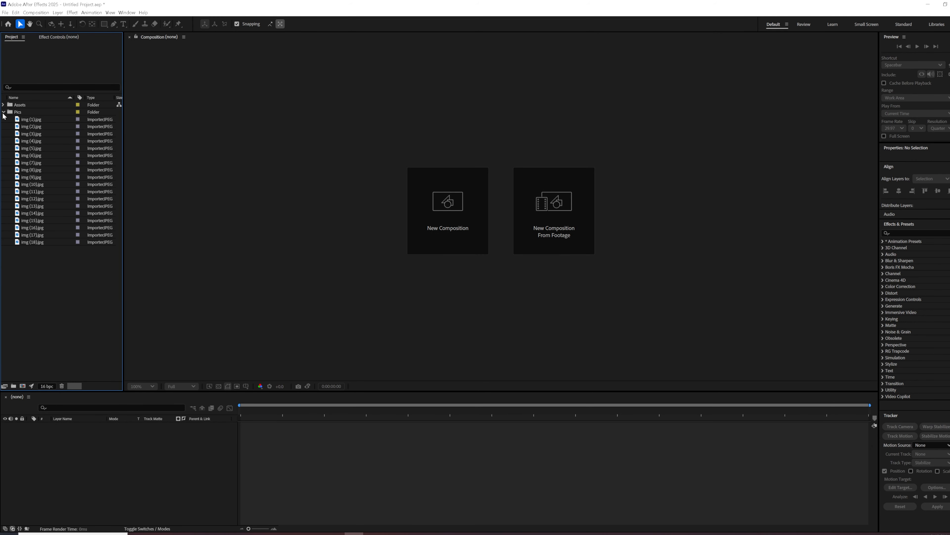
pyautogui.moveTo(36, 122); pyautogui.dragTo(434, 219)
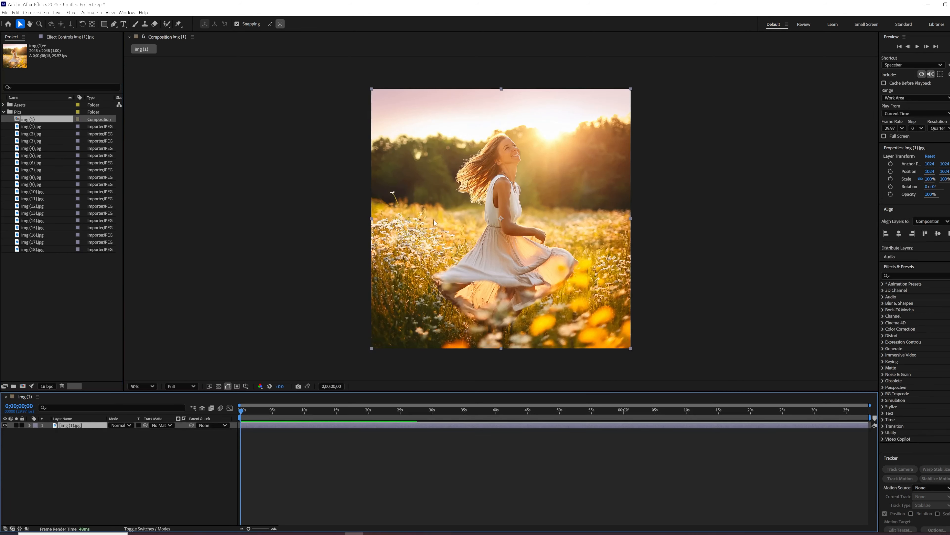
pyautogui.click(101, 457)
# Add a full-frame white rectangle shape layer and use it as the track matte of the img (1).jpg layer.
pyautogui.click(71, 425)
pyautogui.click(78, 448)
pyautogui.doubleClick(104, 24)
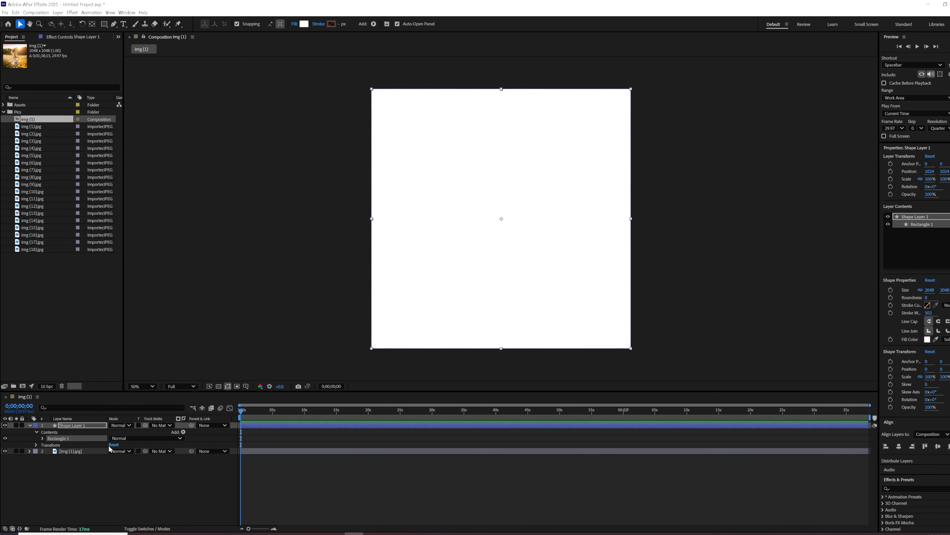
pyautogui.click(96, 427)
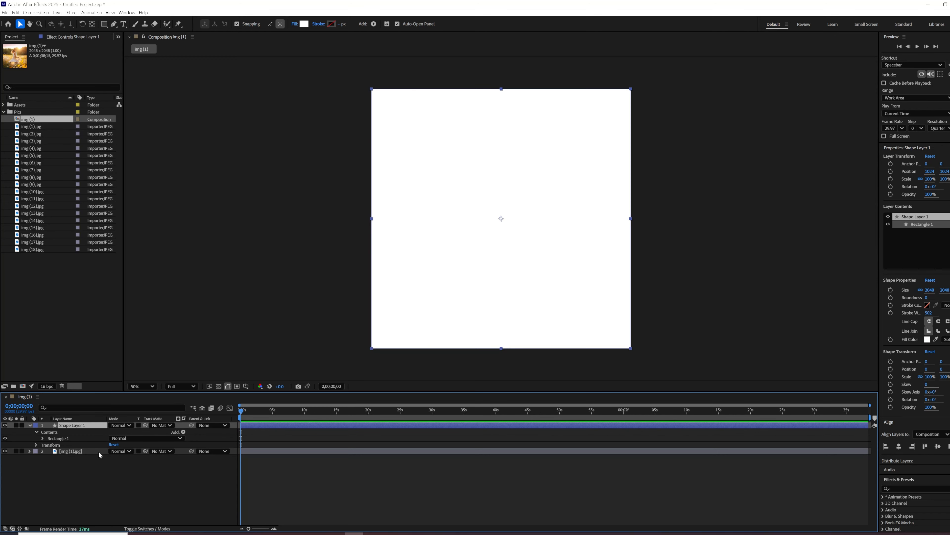
pyautogui.moveTo(145, 450); pyautogui.dragTo(89, 424)
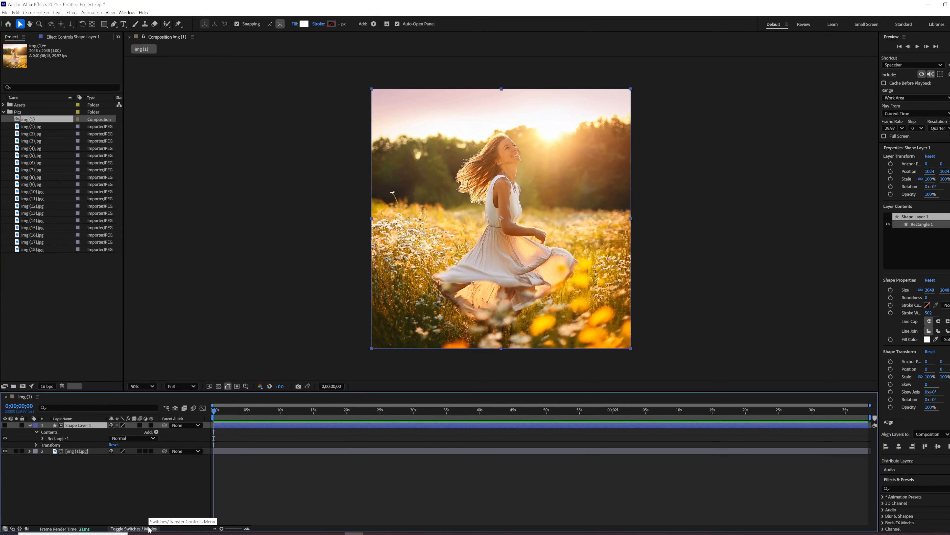
pyautogui.click(30, 425)
pyautogui.click(74, 431)
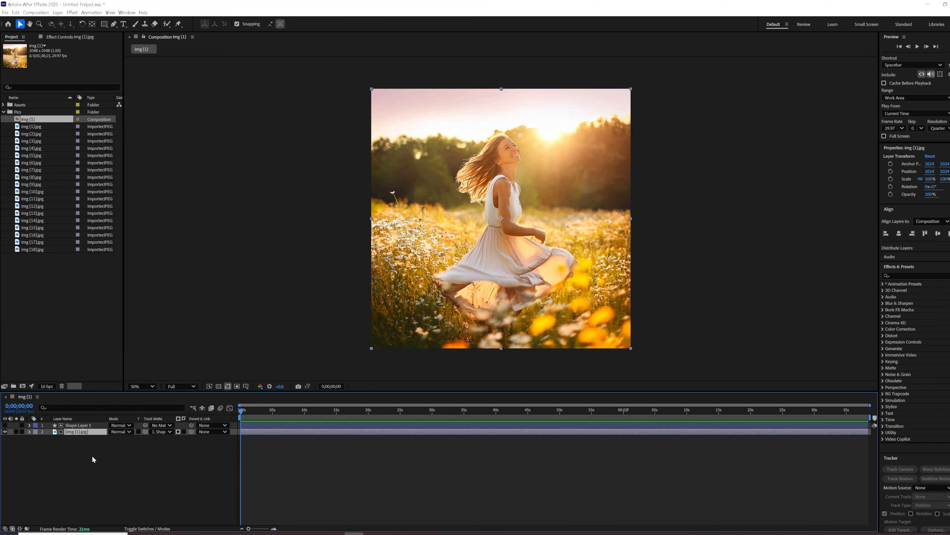
# Set the matte rectangle's corner roundness to 20 on Shape Layer 1.
pyautogui.click(30, 425)
pyautogui.click(44, 438)
pyautogui.click(50, 444)
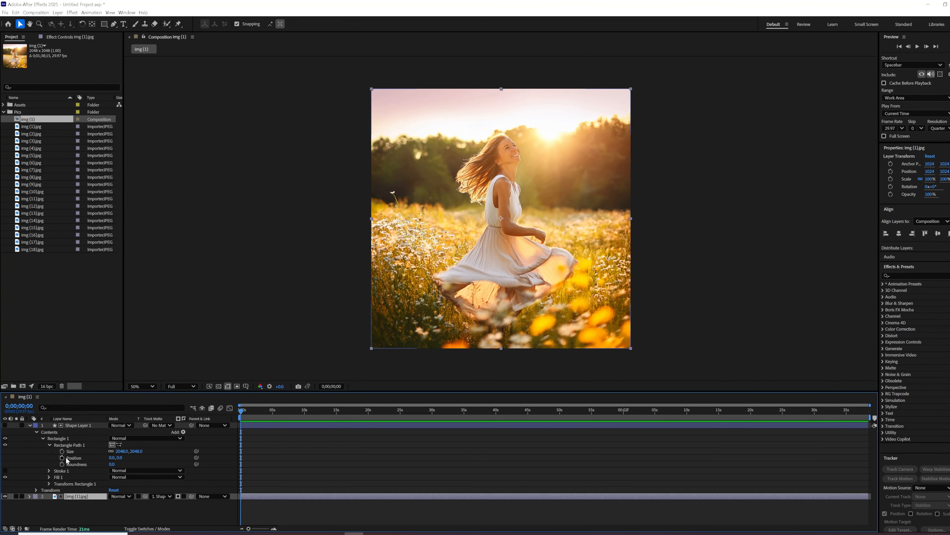
pyautogui.click(37, 433)
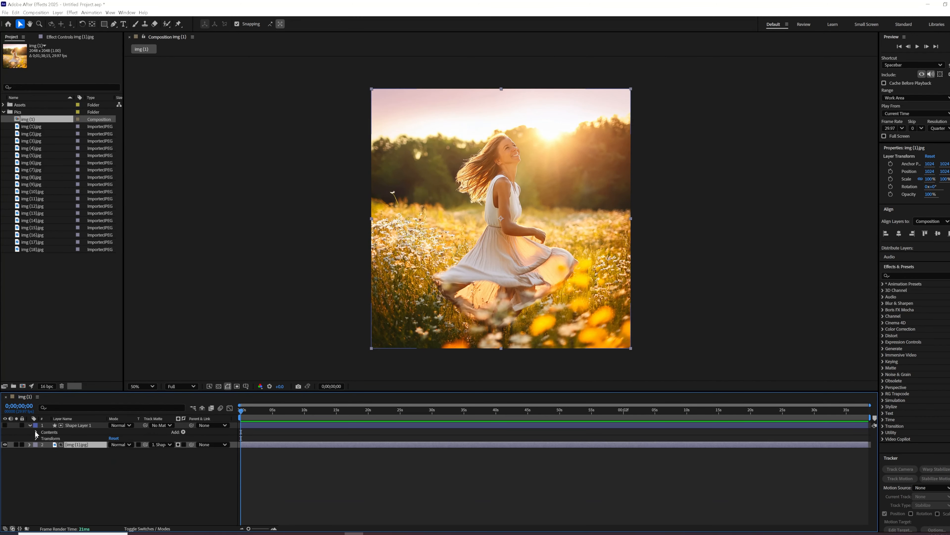
pyautogui.click(749, 425)
pyautogui.click(929, 298)
pyautogui.write('20')
pyautogui.press('Return')
pyautogui.click(664, 106)
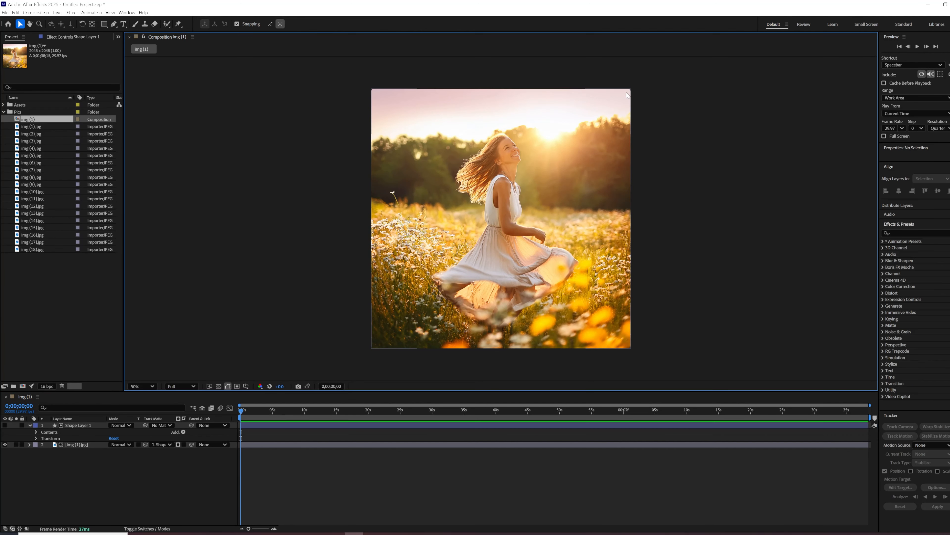
pyautogui.click(63, 425)
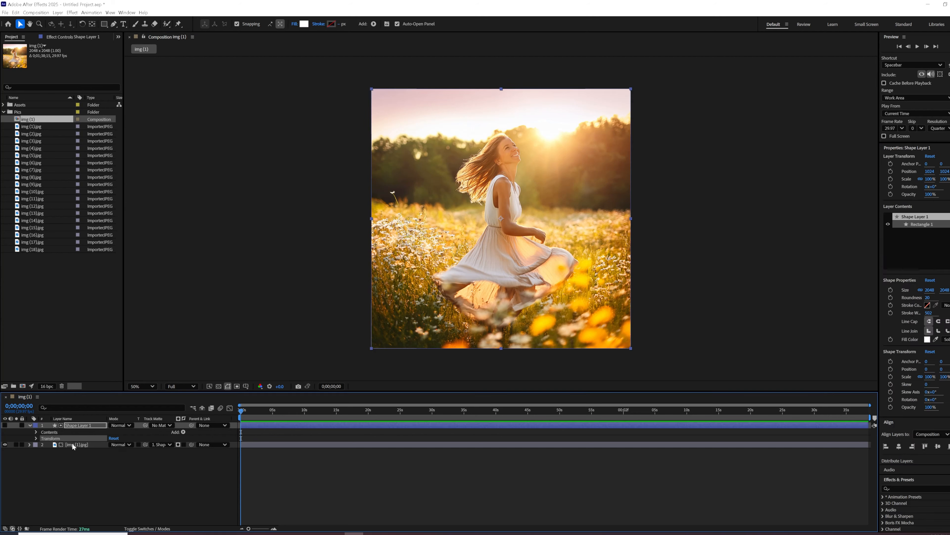
# Add a Stroke layer style with position Inside and colour FFFFFF to the img (1).jpg layer.
pyautogui.rightClick(73, 444)
pyautogui.moveTo(93, 331)
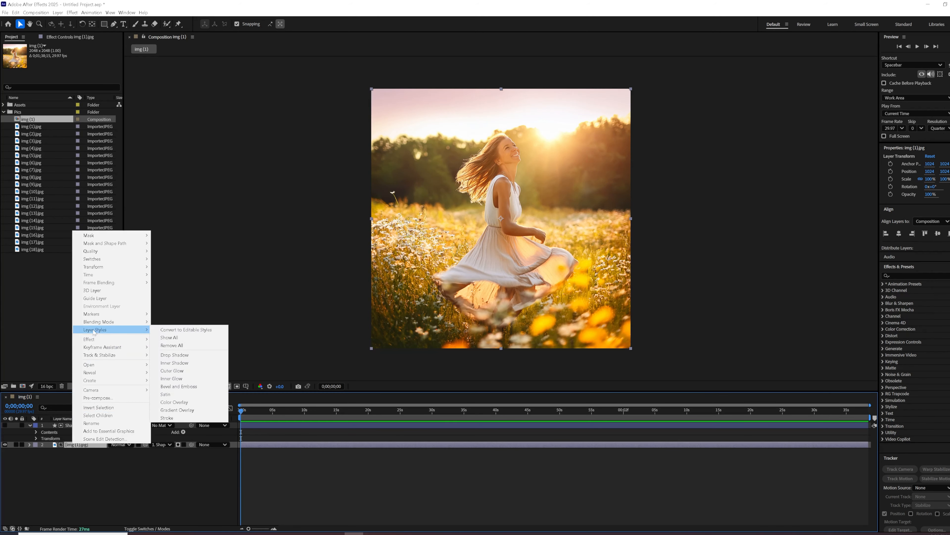
pyautogui.click(174, 418)
pyautogui.click(117, 503)
pyautogui.click(117, 516)
pyautogui.click(113, 483)
pyautogui.click(400, 222)
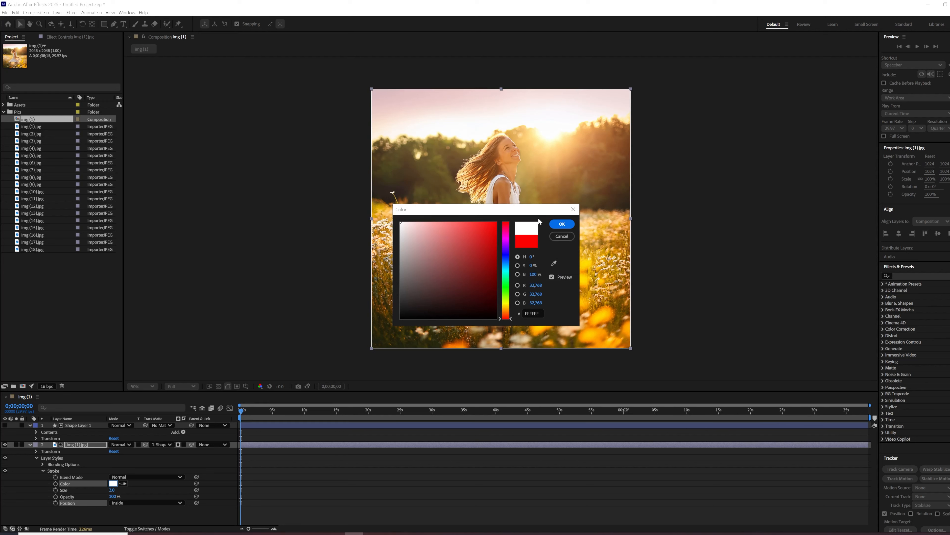
pyautogui.click(562, 224)
# Increase the photo's stroke size to about 30 and collapse the properties of both layers.
pyautogui.moveTo(112, 489)
pyautogui.mouseDown()
pyautogui.moveTo(227, 477)
pyautogui.moveTo(207, 481)
pyautogui.mouseUp()
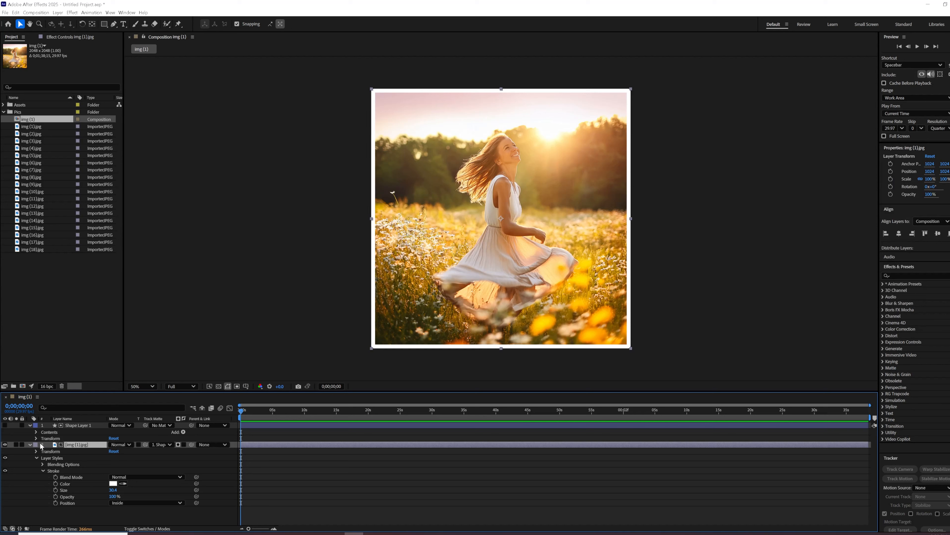
pyautogui.click(29, 444)
pyautogui.click(69, 426)
pyautogui.click(30, 425)
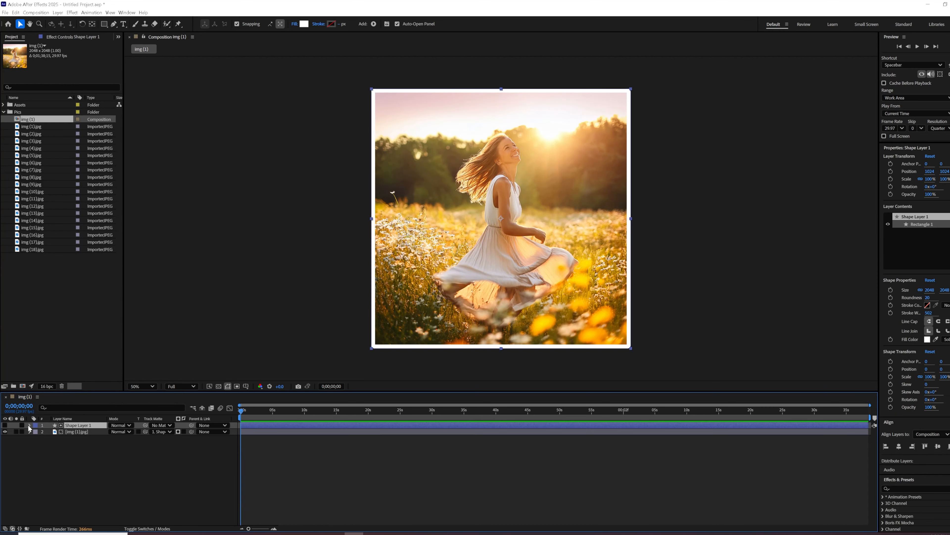
# Create a 1920x1080, 29.97 fps composition and rename it Final comp.
pyautogui.click(23, 386)
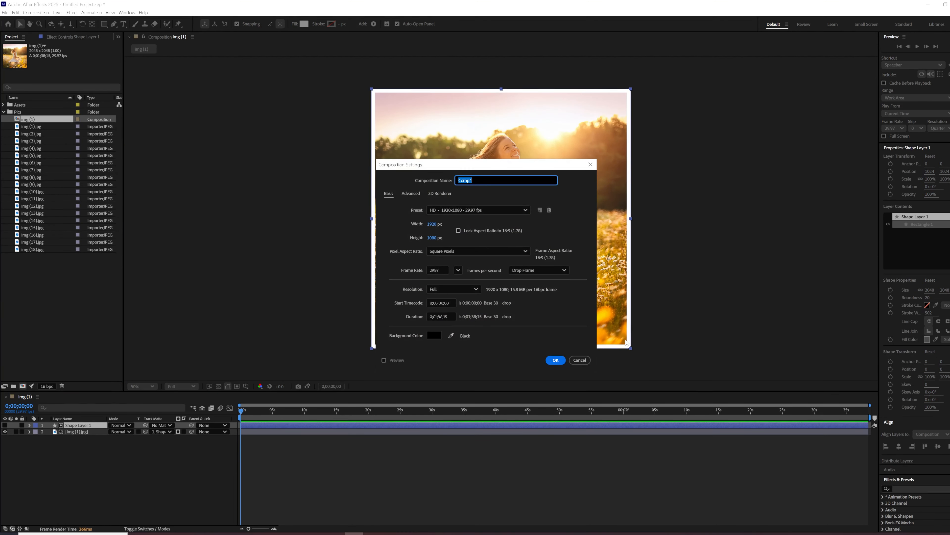
pyautogui.click(555, 360)
pyautogui.click(29, 120)
pyautogui.press('Return')
pyautogui.write('Fi')
pyautogui.click(32, 263)
# Move the Final comp and img (1) compositions out of the Pics folder to the project's root level.
pyautogui.click(30, 127)
pyautogui.keyDown('ctrl'); pyautogui.click(28, 121); pyautogui.keyUp('ctrl')
pyautogui.moveTo(18, 128); pyautogui.dragTo(4, 128)
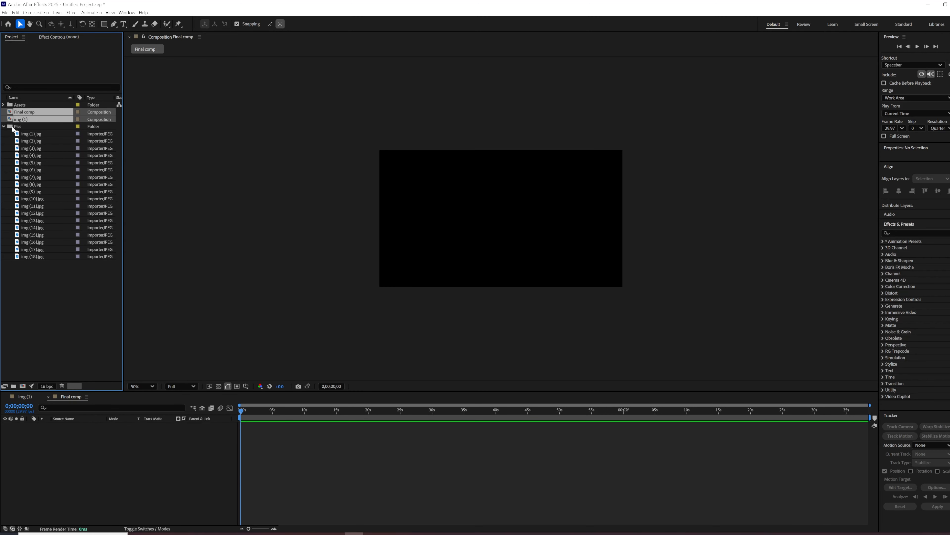
pyautogui.click(13, 129)
pyautogui.click(4, 126)
pyautogui.click(4, 127)
pyautogui.click(20, 113)
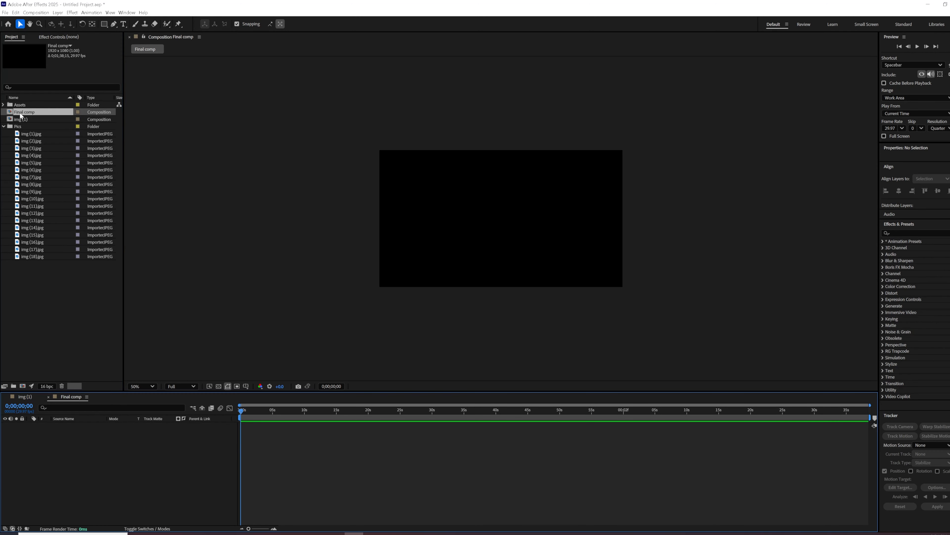
# Place the img (1) composition in Final comp, scale it to 36%, and position it near the frame's centre at about 956, 508.
pyautogui.moveTo(21, 119); pyautogui.dragTo(64, 419)
pyautogui.press('s')
pyautogui.moveTo(120, 432); pyautogui.dragTo(98, 435)
pyautogui.moveTo(501, 226)
pyautogui.mouseDown()
pyautogui.moveTo(539, 227)
pyautogui.moveTo(501, 222)
pyautogui.mouseUp()
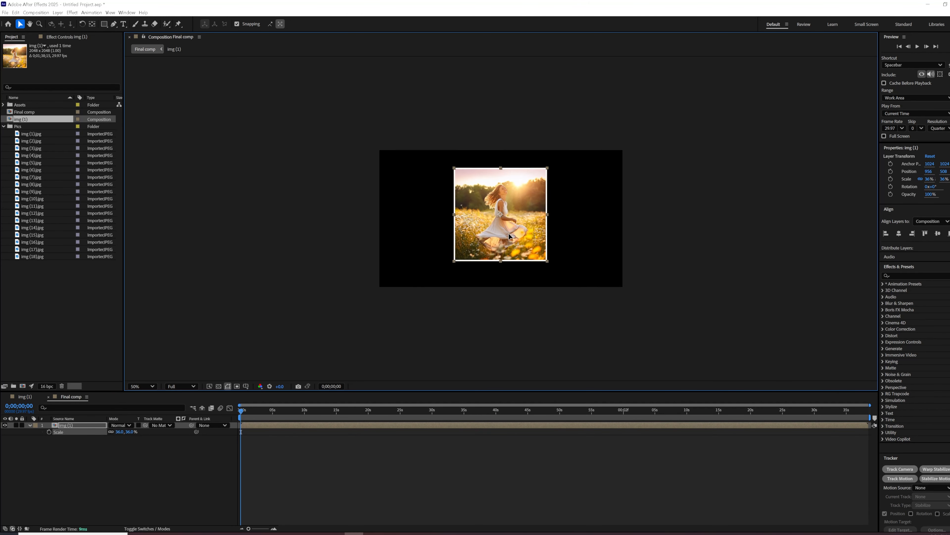
pyautogui.click(86, 426)
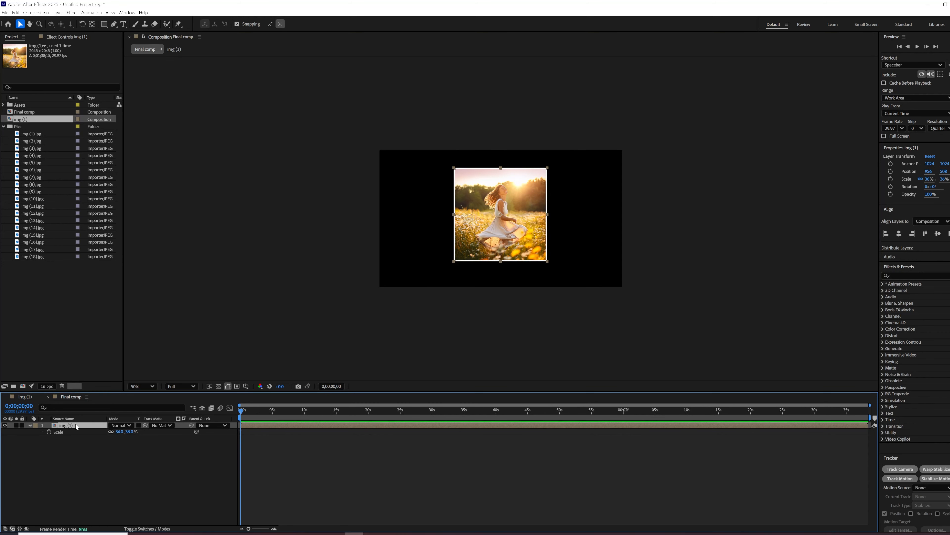
# Duplicate the img (1) composition and replace the photo inside the copy with img (2).jpg.
pyautogui.click(4, 126)
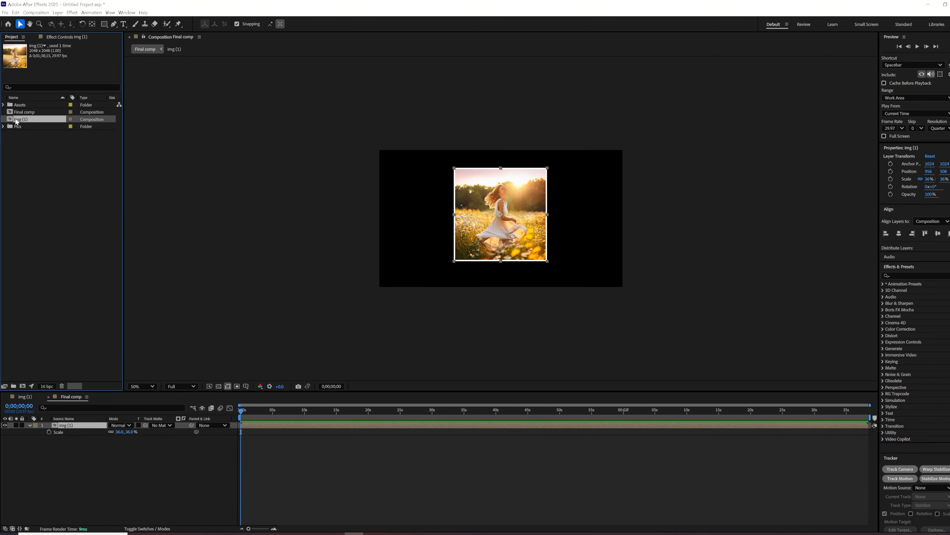
pyautogui.hotkey('ctrl', 'd')
pyautogui.doubleClick(24, 127)
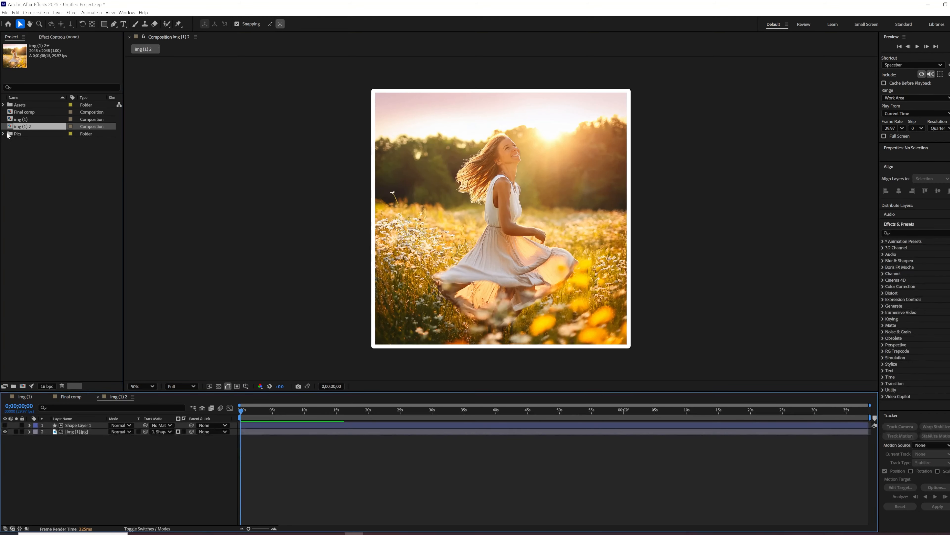
pyautogui.click(3, 134)
pyautogui.moveTo(31, 148); pyautogui.dragTo(65, 456)
pyautogui.click(75, 432)
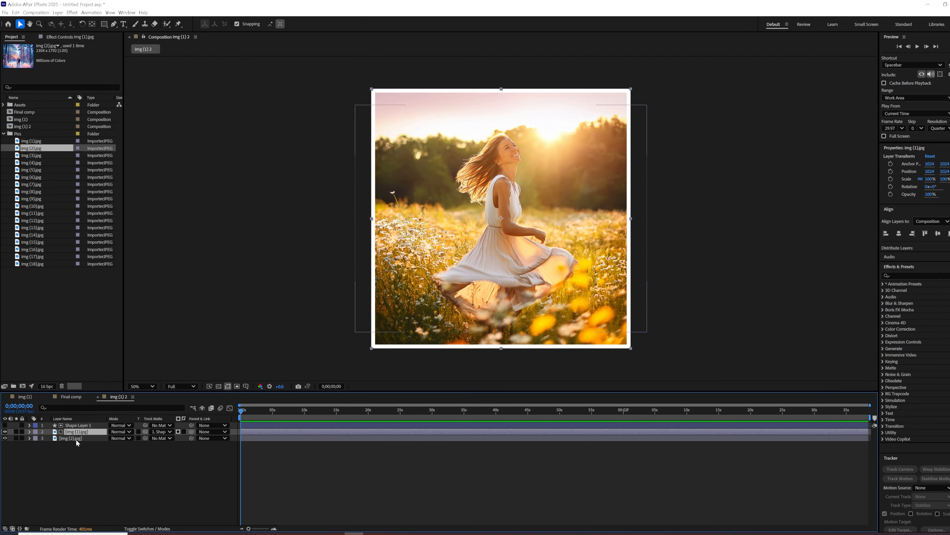
pyautogui.hotkey('ctrl', 'z')
pyautogui.moveTo(34, 147); pyautogui.dragTo(79, 430)
pyautogui.click(93, 472)
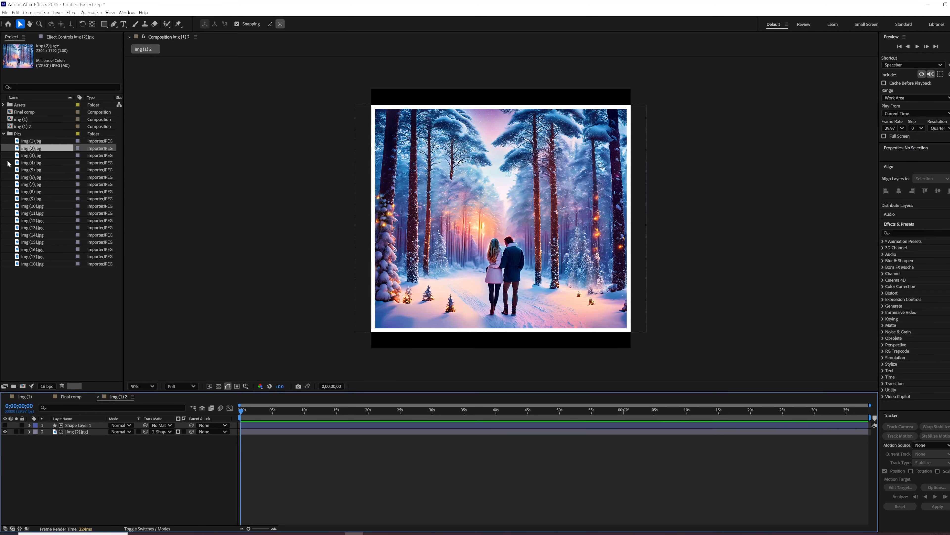
# Duplicate the img (1) 2 composition and replace the photo inside the copy with img (3).jpg.
pyautogui.click(27, 127)
pyautogui.hotkey('ctrl', 'd')
pyautogui.doubleClick(26, 134)
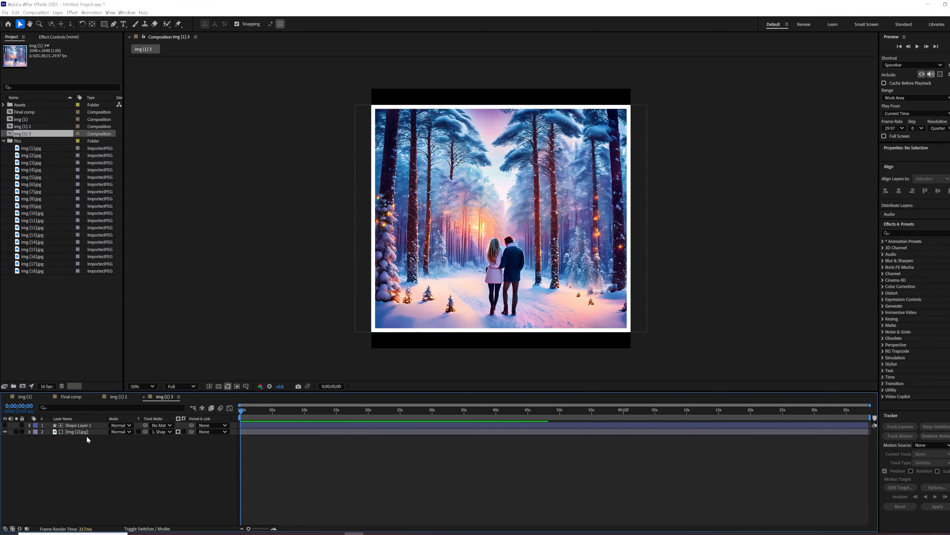
pyautogui.click(81, 430)
pyautogui.click(32, 162)
pyautogui.moveTo(34, 167); pyautogui.dragTo(76, 431)
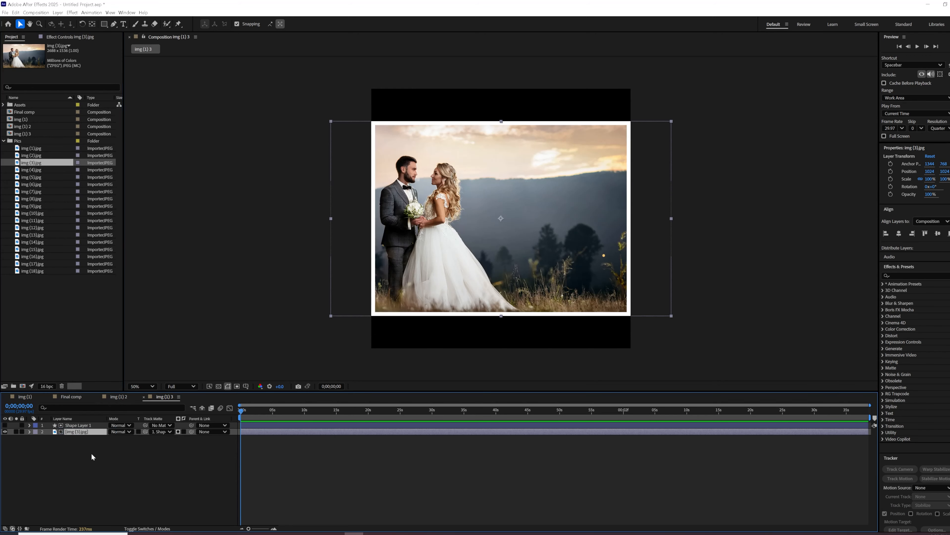
pyautogui.click(91, 455)
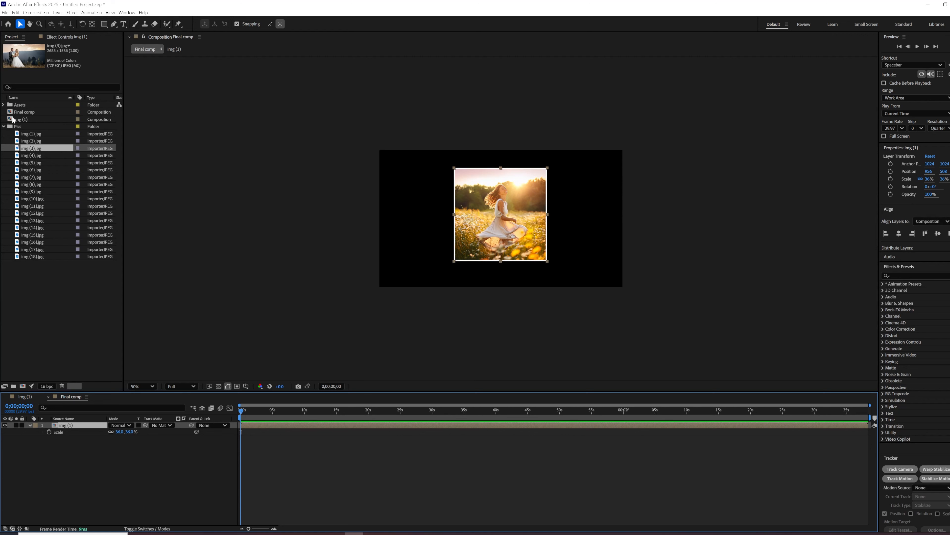
# Show Essential Graphics and add the img (1) composition's img (1).jpg layer to it as a replaceable media property.
pyautogui.click(16, 126)
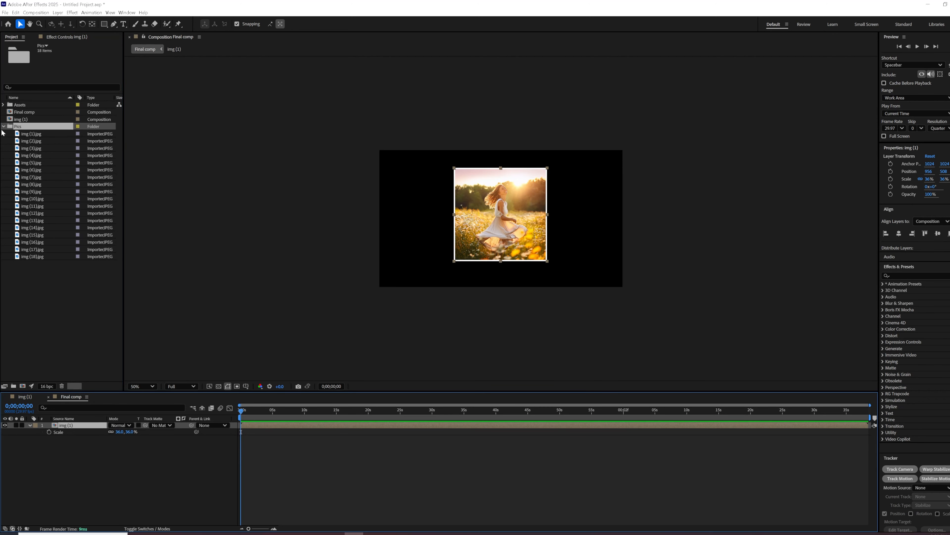
pyautogui.click(126, 13)
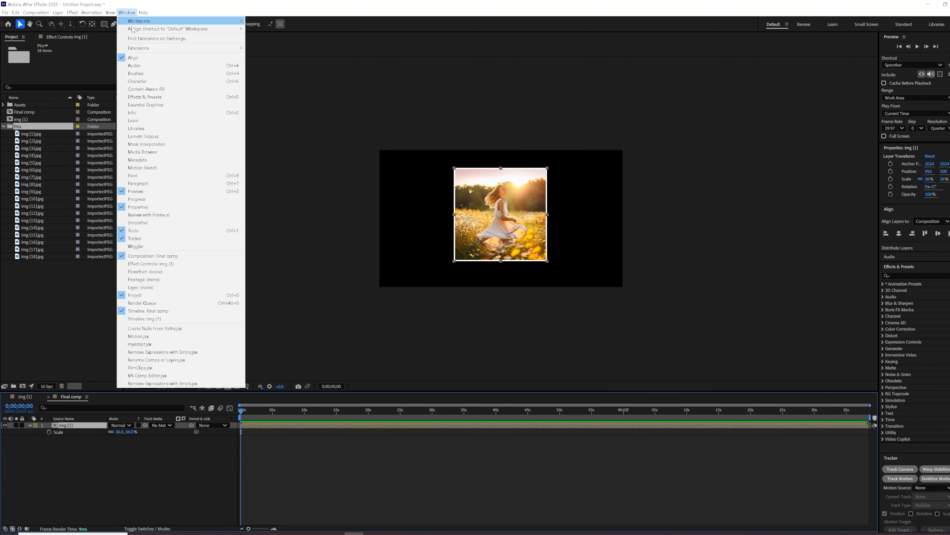
pyautogui.click(142, 106)
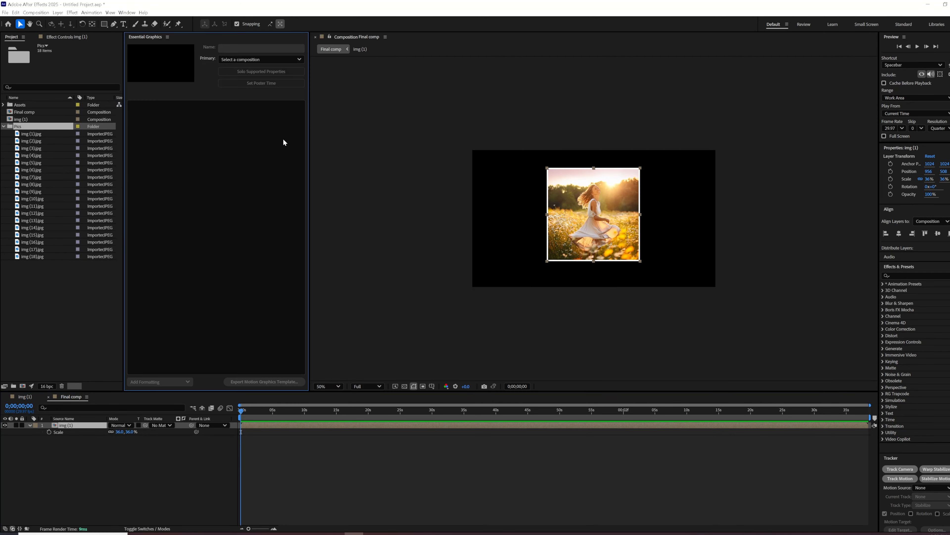
pyautogui.click(31, 397)
pyautogui.click(75, 431)
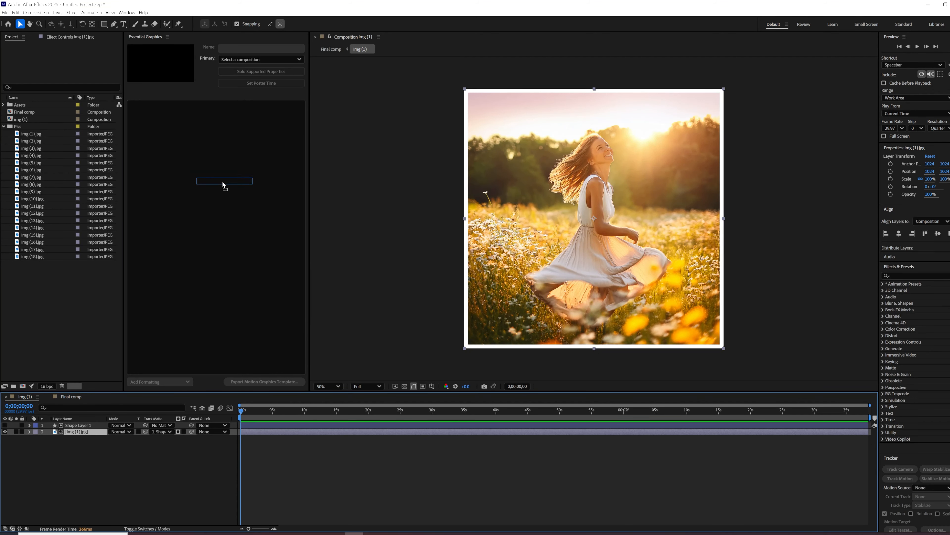
pyautogui.moveTo(222, 181); pyautogui.dragTo(217, 214)
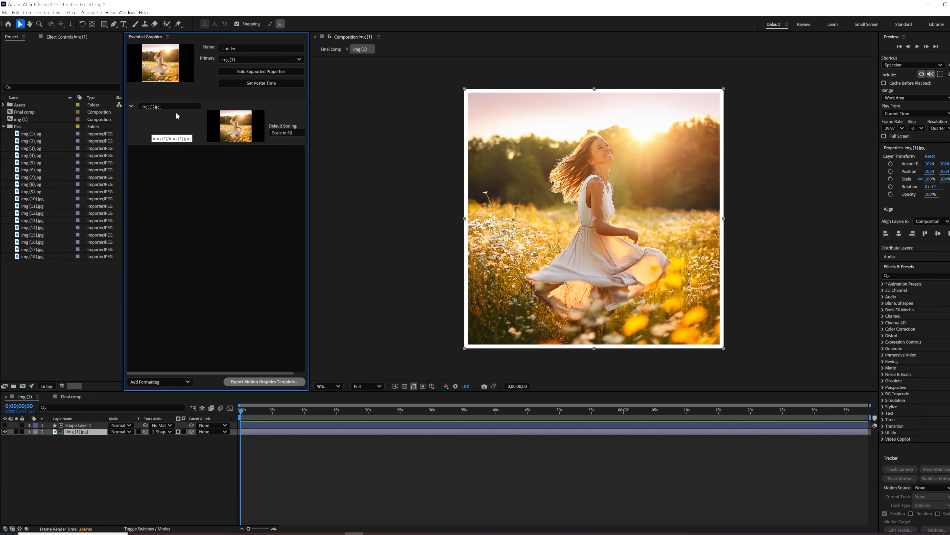
# Switch to Final comp and reveal the replaceable image in the img (1) layer's Essential Properties.
pyautogui.click(70, 396)
pyautogui.click(78, 427)
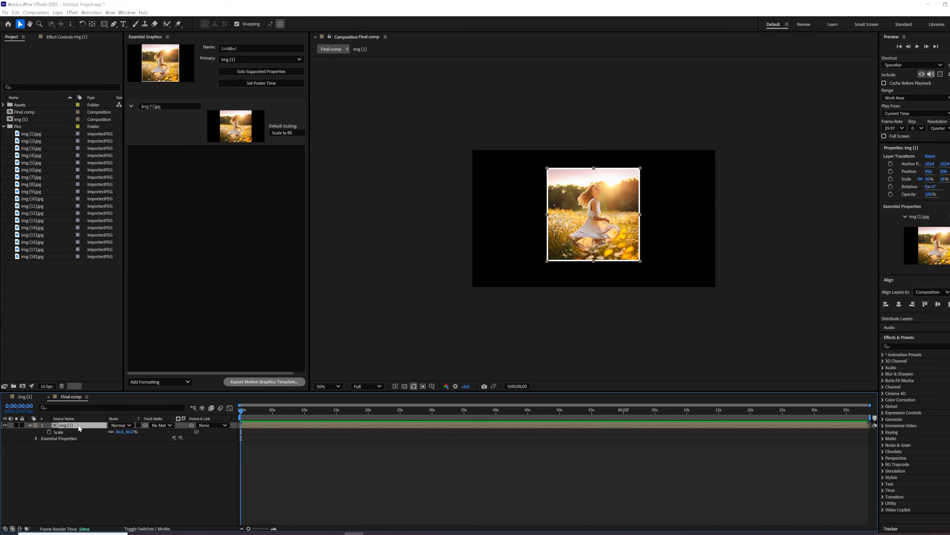
pyautogui.click(35, 437)
pyautogui.click(64, 440)
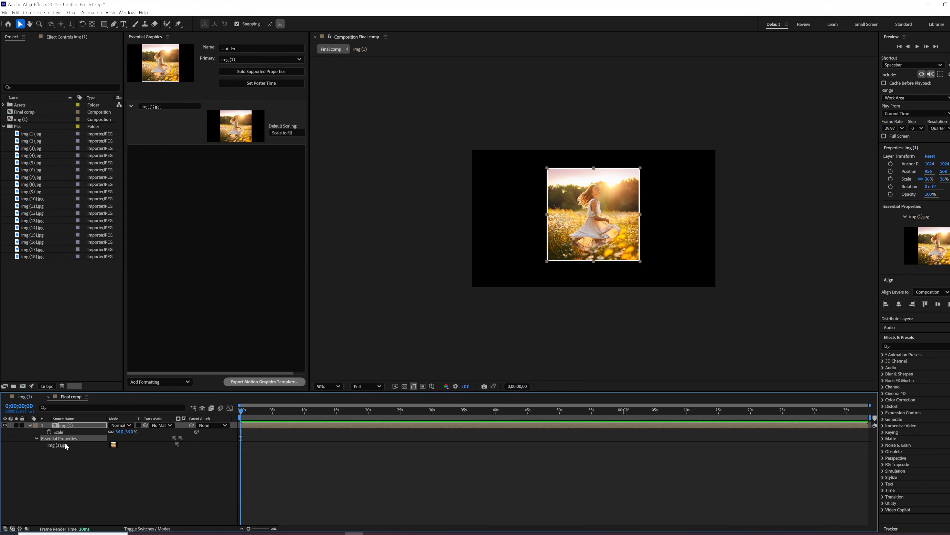
pyautogui.click(86, 426)
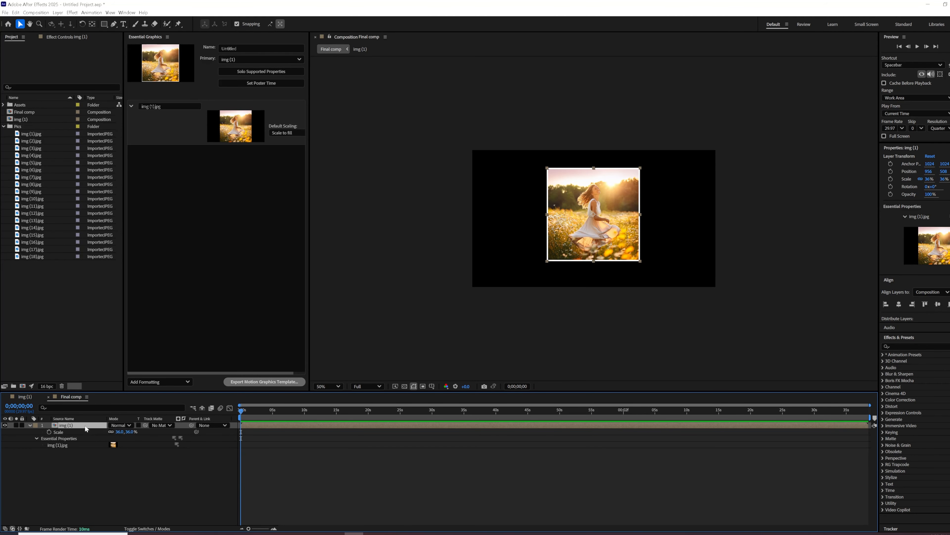
# Duplicate the img (1) layer and replace the lower layer's image with img (2).jpg through its Essential Properties.
pyautogui.hotkey('ctrl', 'd')
pyautogui.click(30, 427)
pyautogui.click(36, 438)
pyautogui.click(39, 140)
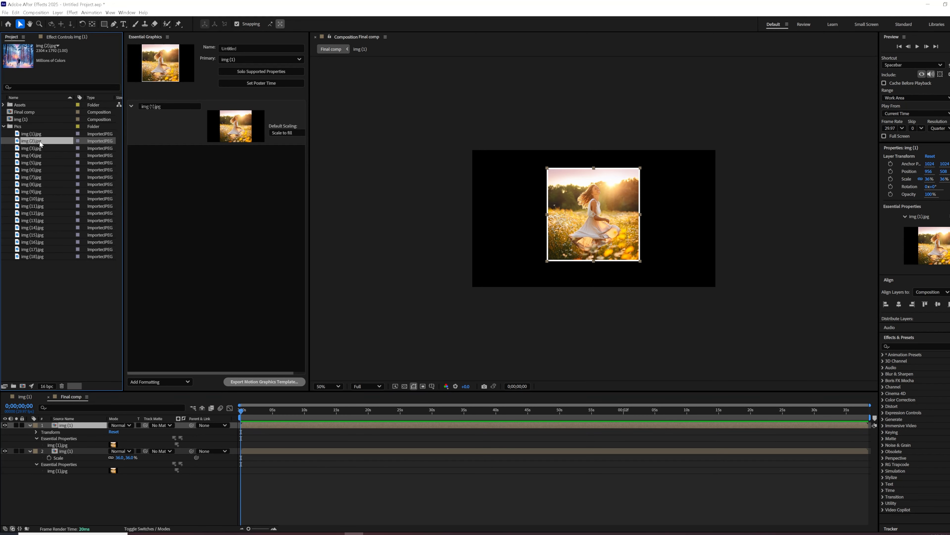
pyautogui.click(71, 452)
pyautogui.moveTo(32, 143); pyautogui.dragTo(71, 470)
# Place the two photos side by side, the flower-field one at about 1476, 523 and the forest one at about 556, 514.
pyautogui.moveTo(594, 221); pyautogui.dragTo(650, 228)
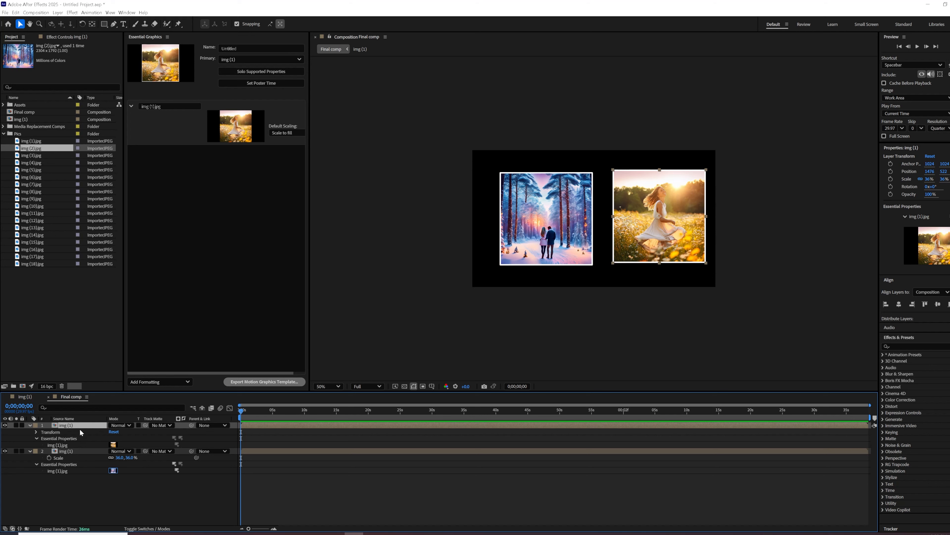
pyautogui.click(4, 127)
pyautogui.click(4, 127)
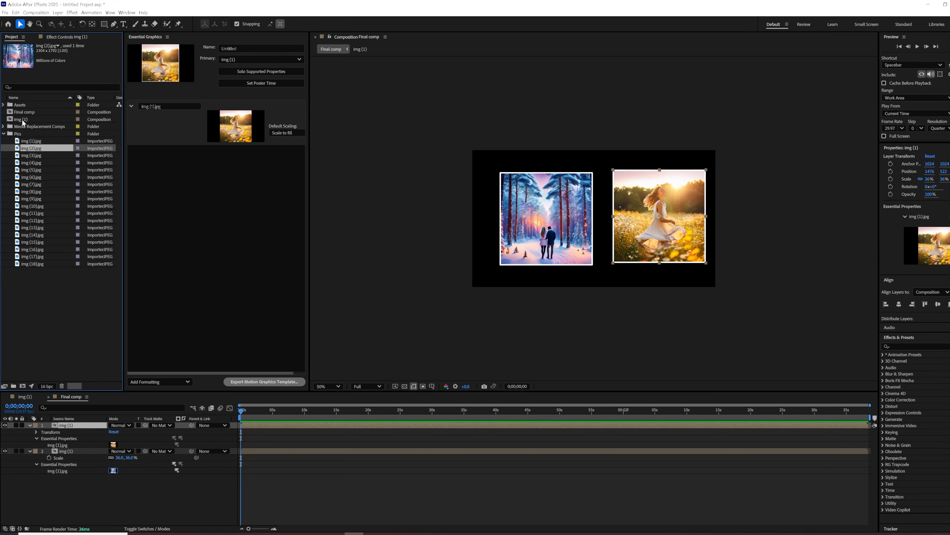
pyautogui.click(71, 425)
pyautogui.click(66, 451)
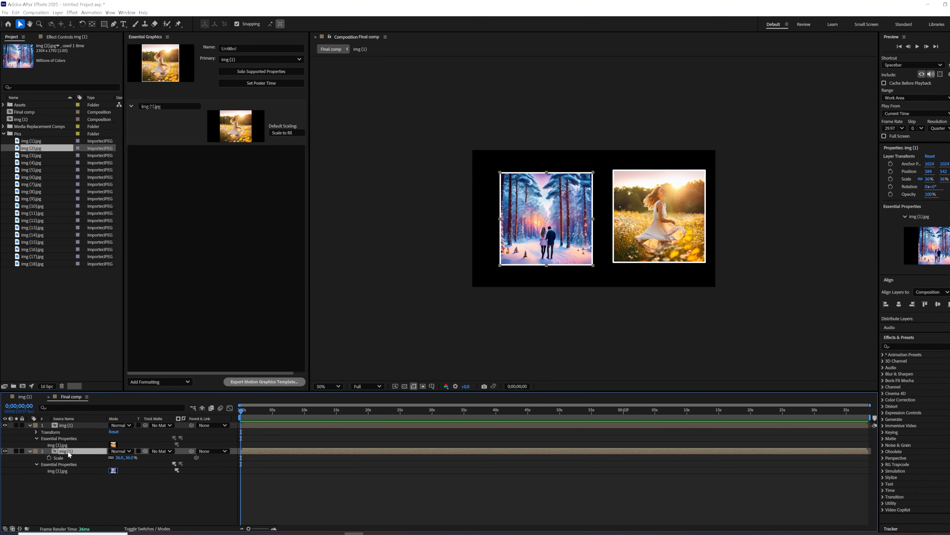
pyautogui.moveTo(557, 210); pyautogui.dragTo(555, 206)
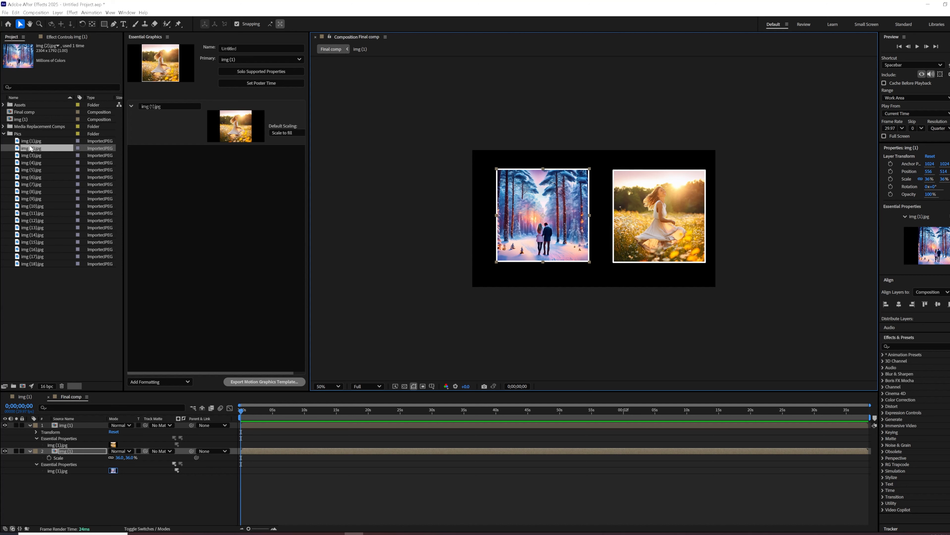
# Widen Essential Graphics and set the img (1).jpg property's default scaling to Scale to fit.
pyautogui.moveTo(310, 142); pyautogui.dragTo(345, 142)
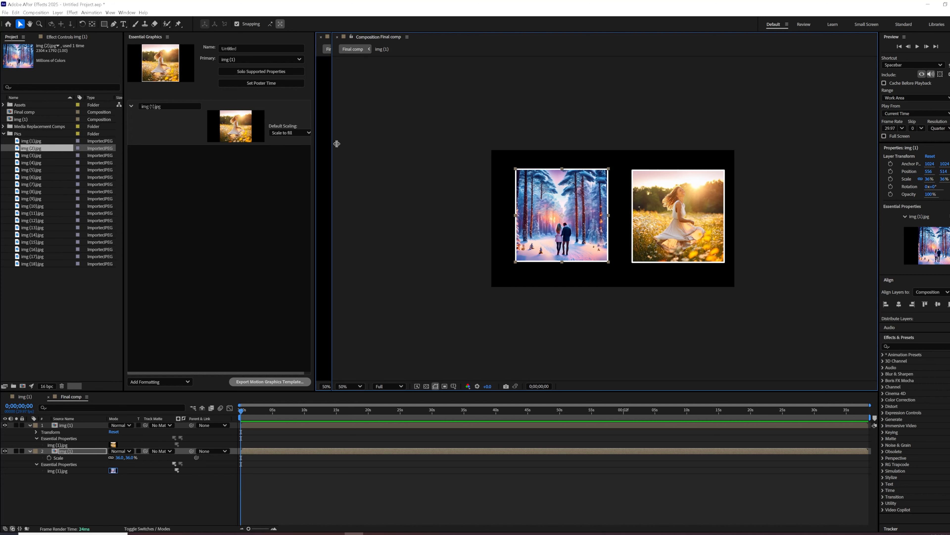
pyautogui.click(300, 132)
pyautogui.click(287, 154)
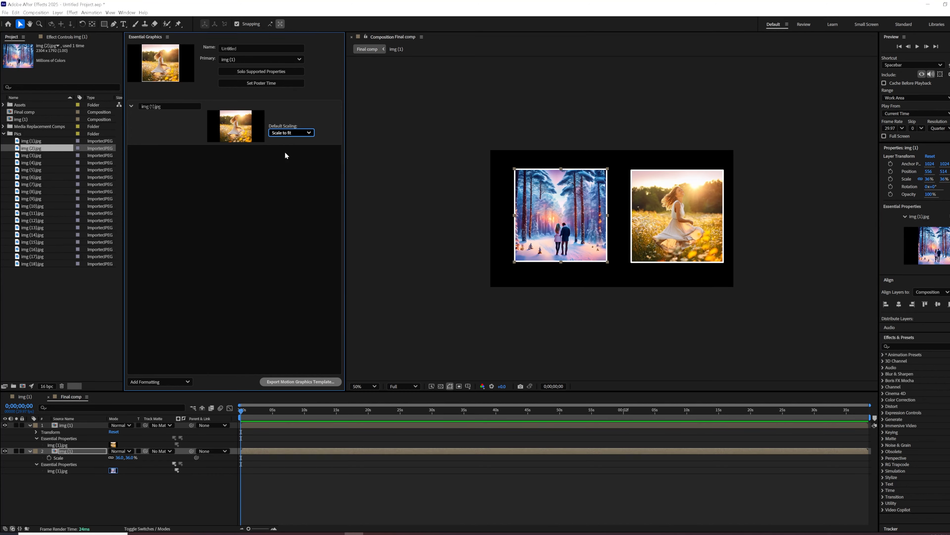
pyautogui.click(560, 215)
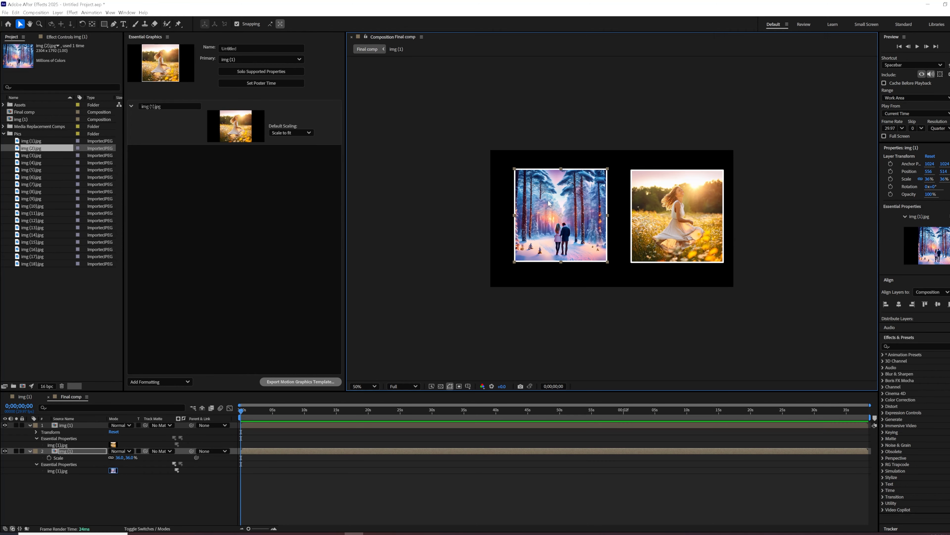
pyautogui.click(71, 426)
pyautogui.click(650, 250)
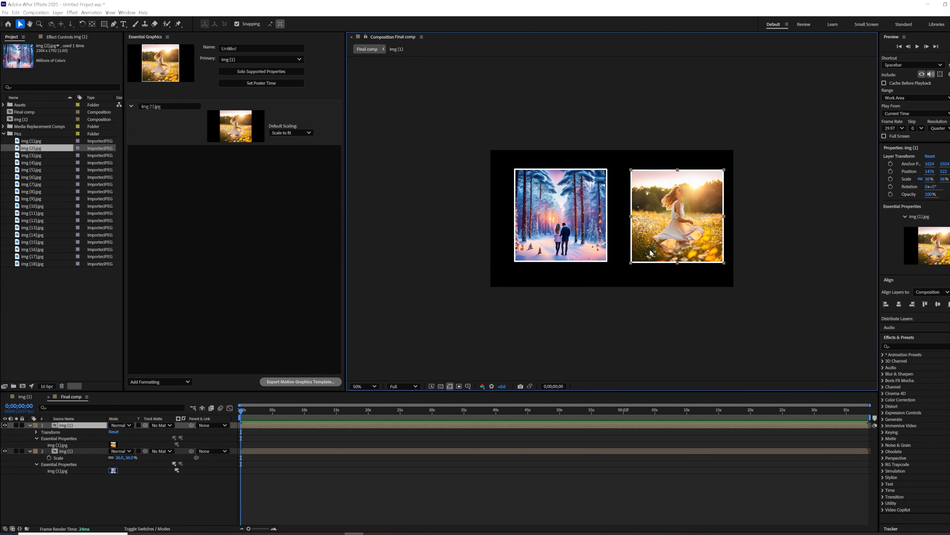
pyautogui.click(34, 141)
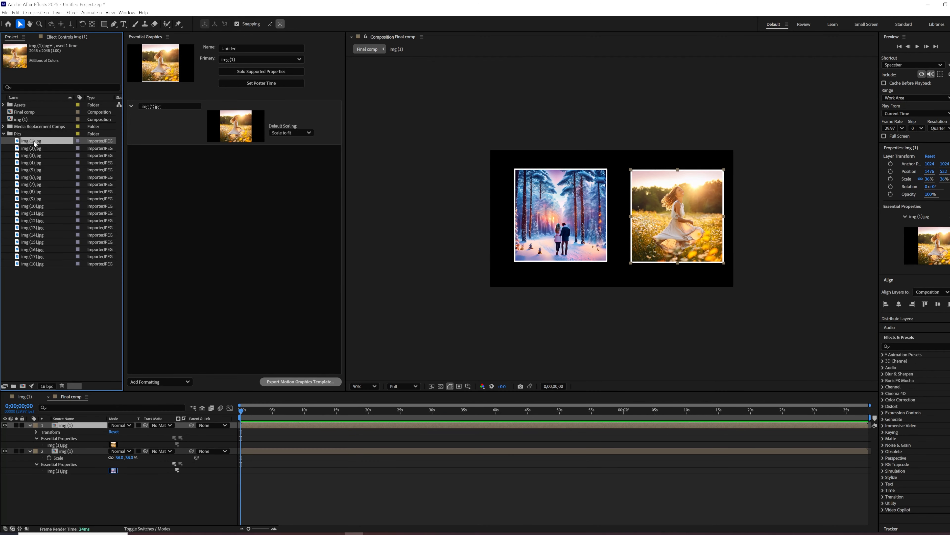
pyautogui.press('Down')
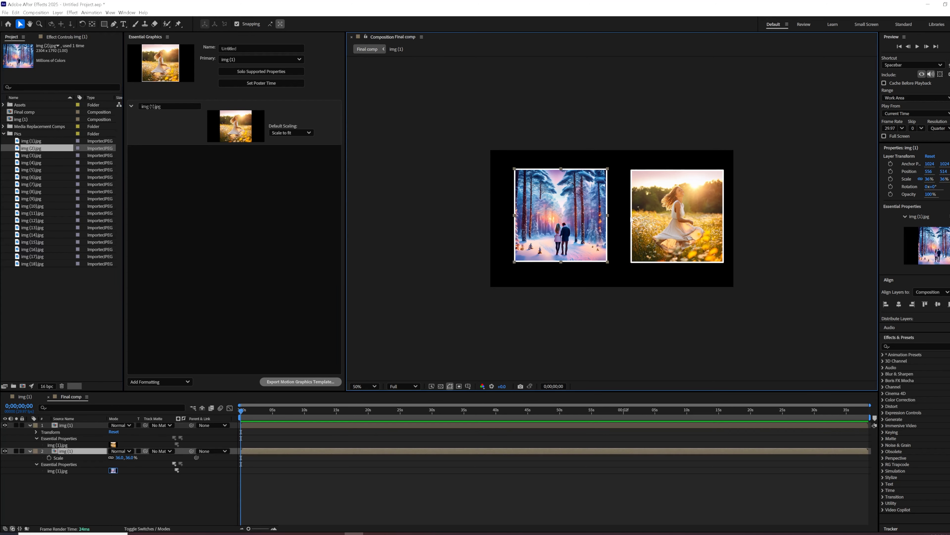
# Switch the img (1).jpg property's default scaling to Scale to fill.
pyautogui.click(553, 211)
pyautogui.click(295, 135)
pyautogui.click(286, 139)
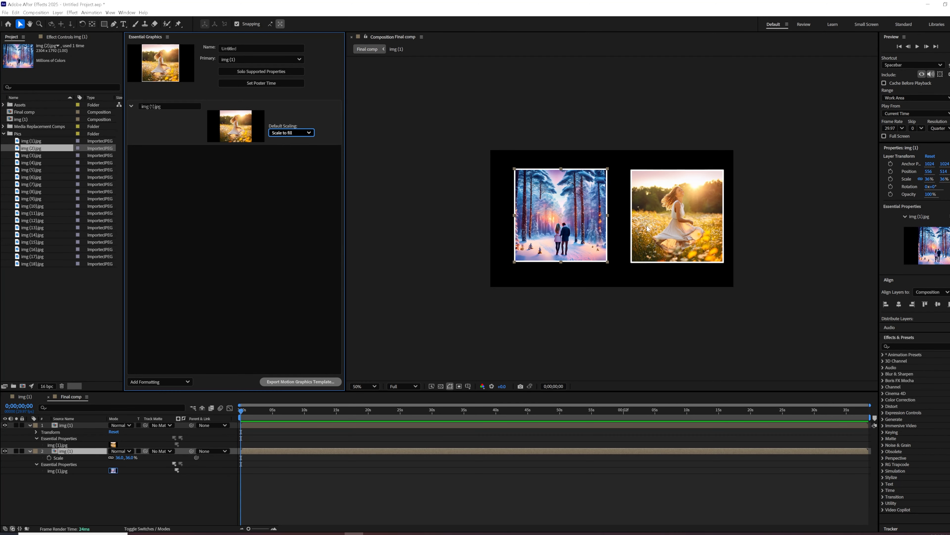
# Set the default scaling to Scale to fit and reapply img (2).jpg to the lower layer's Essential Property.
pyautogui.click(299, 137)
pyautogui.click(294, 153)
pyautogui.moveTo(45, 148); pyautogui.dragTo(65, 471)
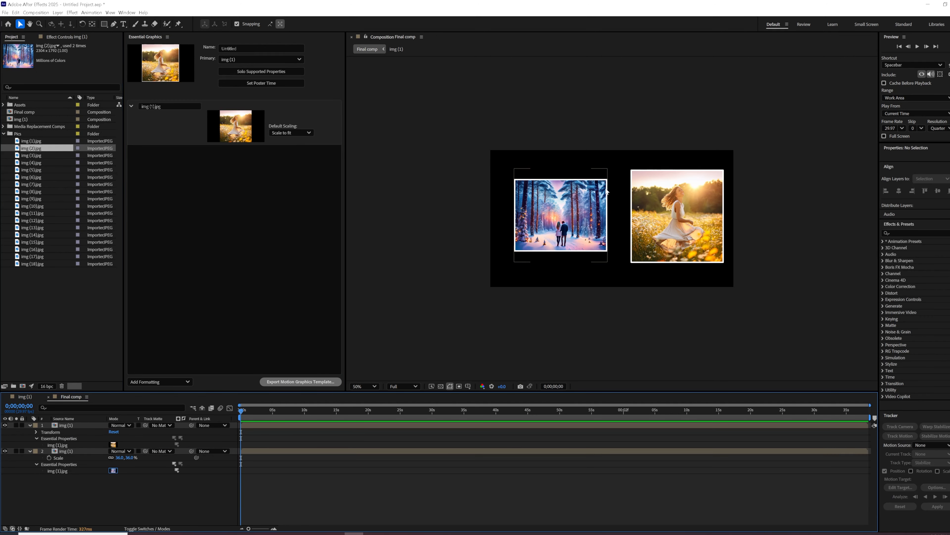
# Spread the two photos apart toward opposite sides of the frame and scale both layers to 20%.
pyautogui.click(596, 217)
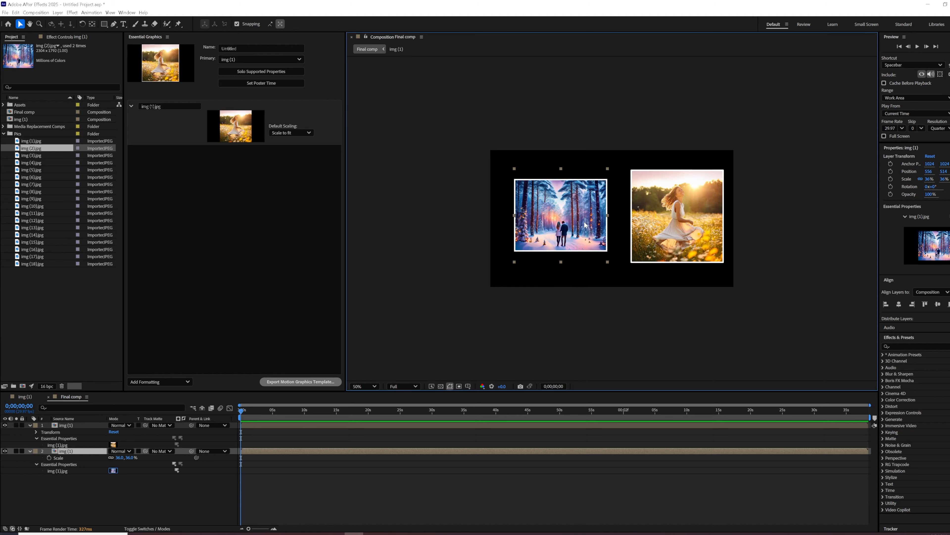
pyautogui.moveTo(585, 225); pyautogui.dragTo(547, 226)
pyautogui.moveTo(690, 232); pyautogui.dragTo(743, 229)
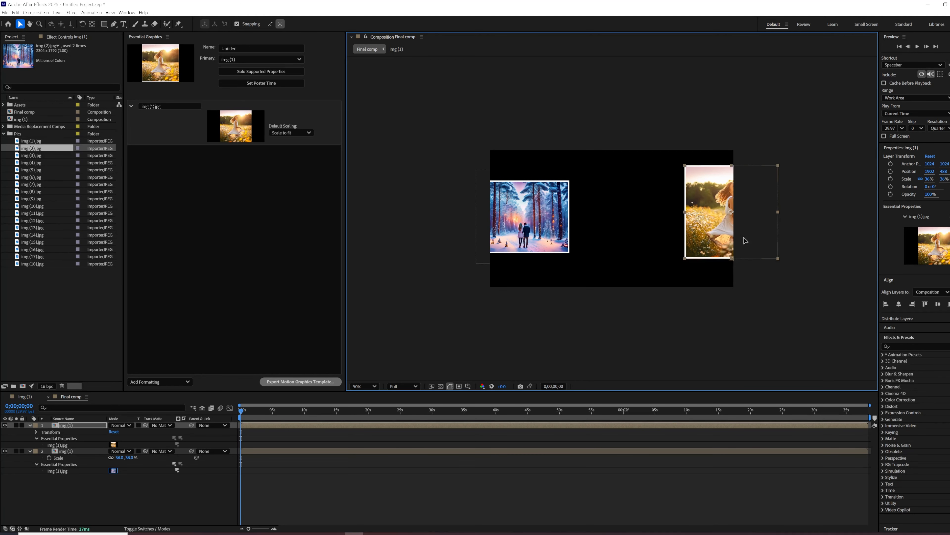
pyautogui.click(93, 450)
pyautogui.keyDown('shift'); pyautogui.click(89, 425); pyautogui.keyUp('shift')
pyautogui.press('s')
pyautogui.click(119, 432)
pyautogui.write('20')
pyautogui.press('Return')
# Arrange the reduced photos inside the frame, the forest one at about 272, 531 and the flower-field one near the opposite edge.
pyautogui.click(600, 258)
pyautogui.moveTo(720, 219); pyautogui.dragTo(668, 223)
pyautogui.click(369, 386)
pyautogui.click(369, 323)
pyautogui.moveTo(796, 216); pyautogui.dragTo(829, 216)
pyautogui.moveTo(471, 234); pyautogui.dragTo(473, 235)
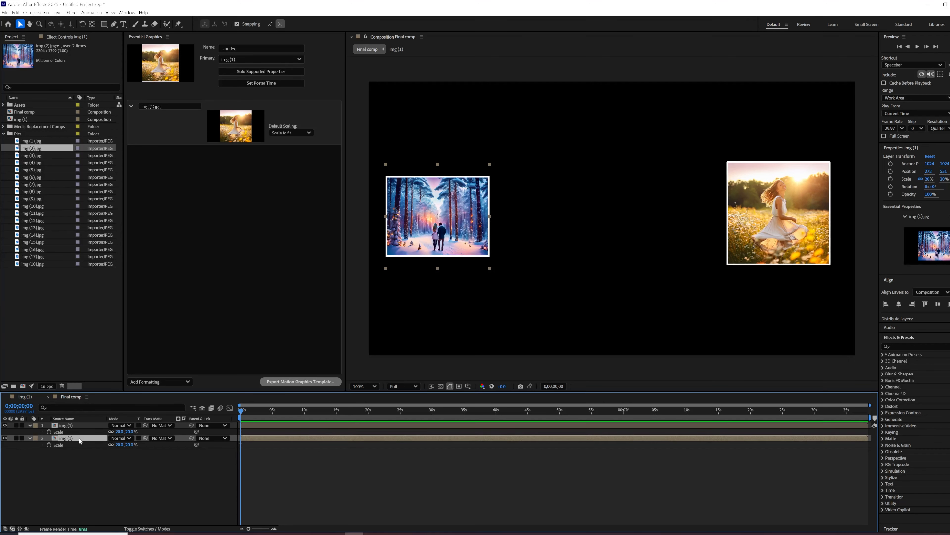
# Duplicate the forest photo layer to about 958, 502 and replace the moved layer's image with img (3).jpg.
pyautogui.hotkey('ctrl', 'd')
pyautogui.moveTo(438, 216); pyautogui.dragTo(611, 209)
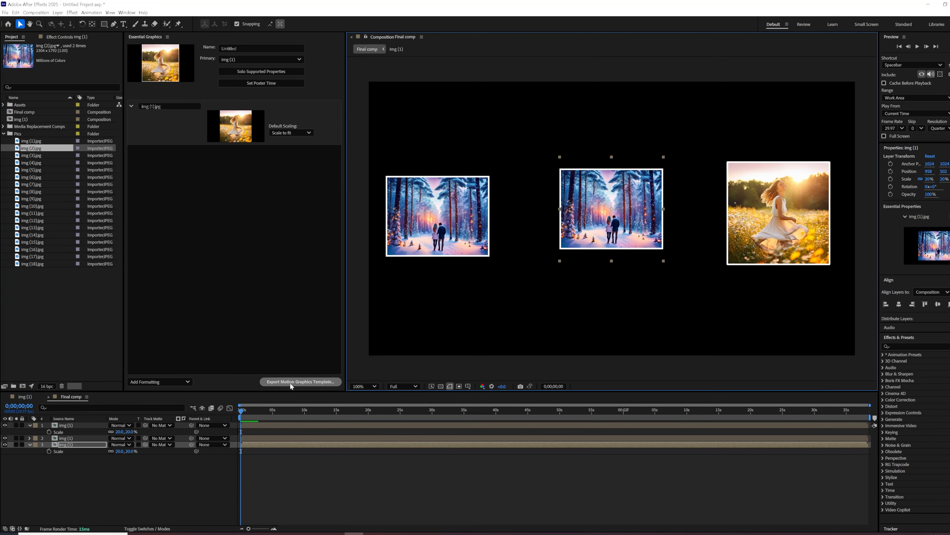
pyautogui.click(30, 444)
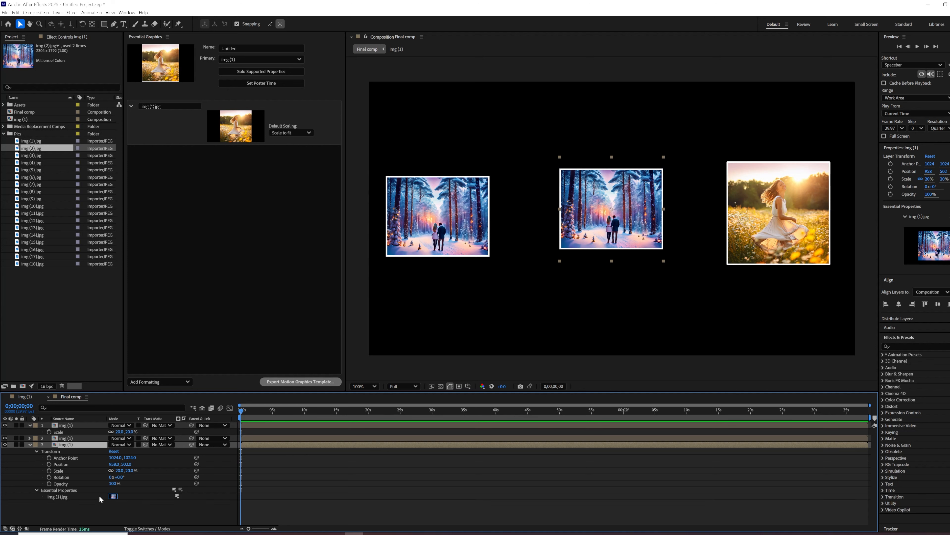
pyautogui.click(45, 156)
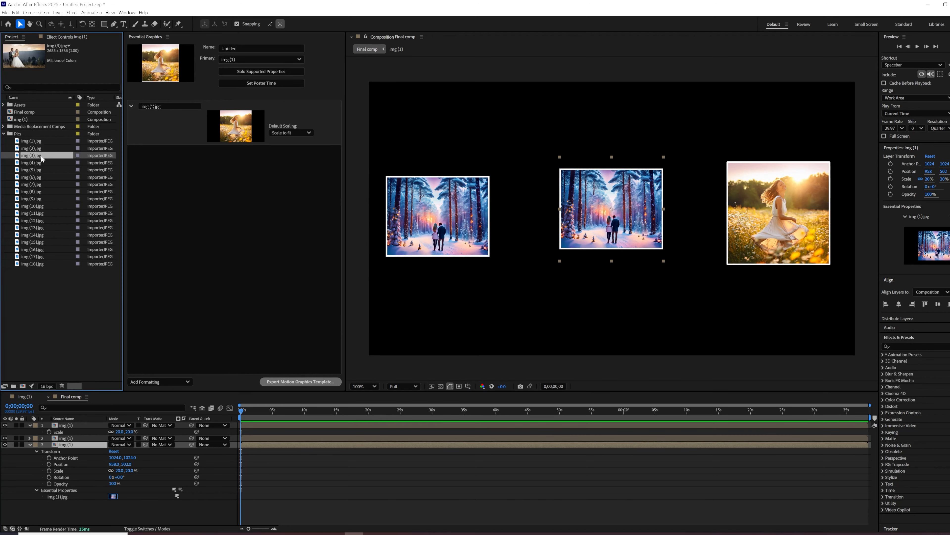
pyautogui.moveTo(42, 156); pyautogui.dragTo(76, 497)
# Try Scale to fill as the default scaling and reapply img (3).jpg to the centre layer.
pyautogui.moveTo(624, 210); pyautogui.dragTo(529, 114)
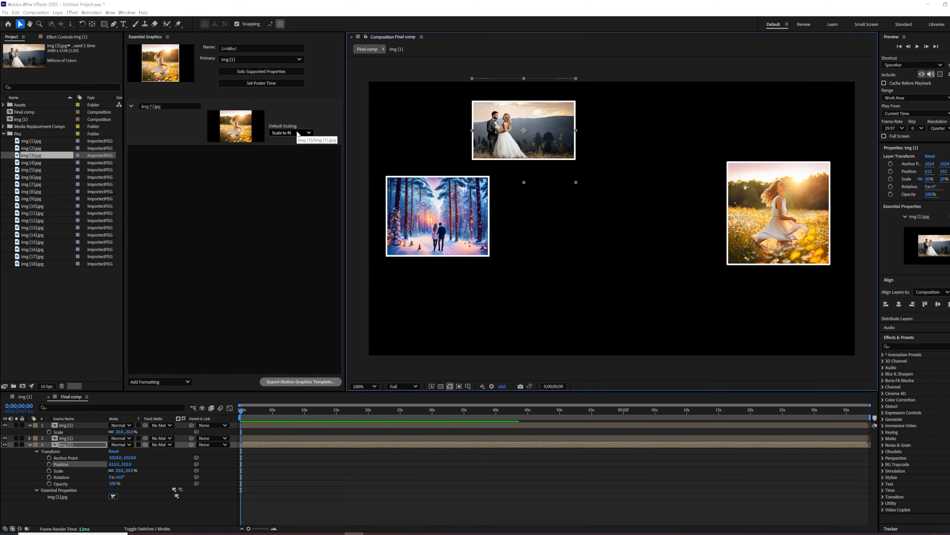
pyautogui.hotkey('ctrl', 'z')
pyautogui.click(297, 133)
pyautogui.click(296, 145)
pyautogui.moveTo(36, 155); pyautogui.dragTo(70, 496)
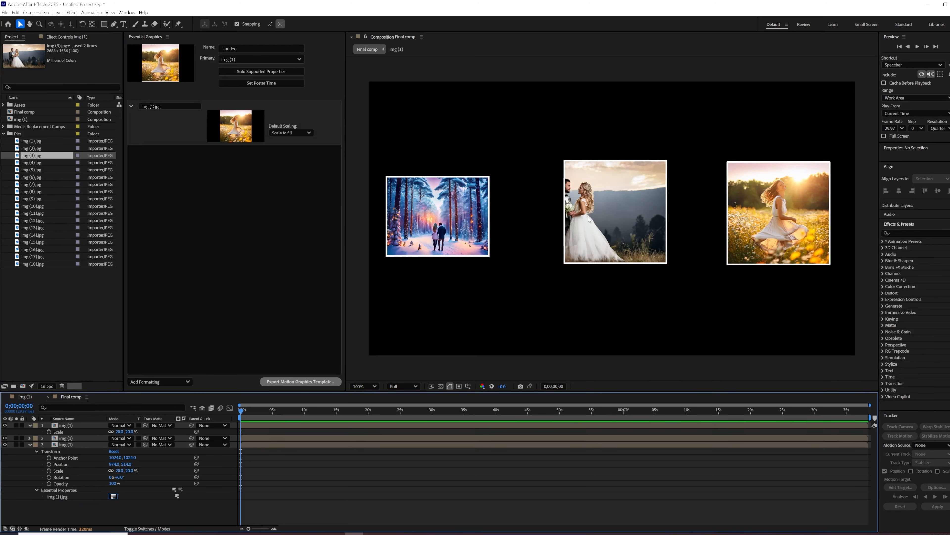
# Reapply img (3).jpg with Scale to fit as the default scaling and move that photo to about 659, 141.
pyautogui.click(286, 133)
pyautogui.click(293, 155)
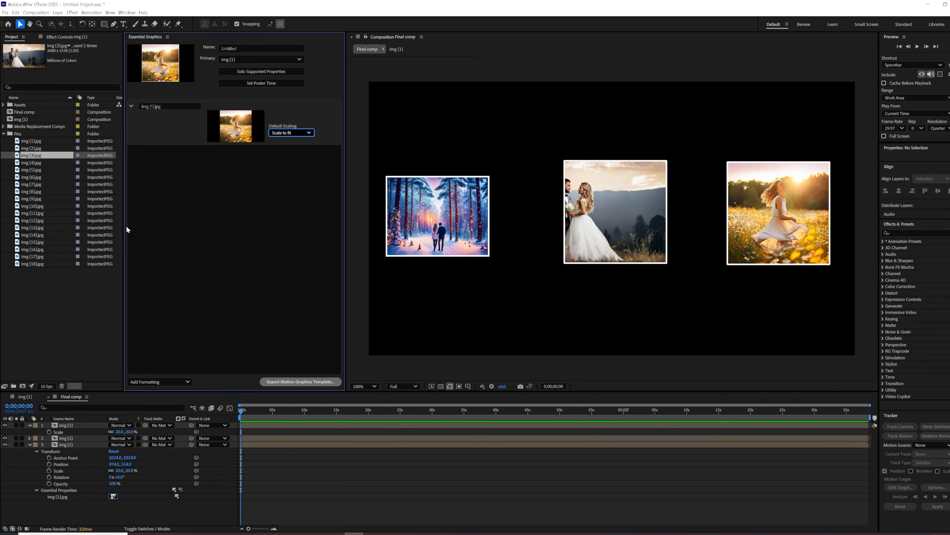
pyautogui.moveTo(45, 157); pyautogui.dragTo(70, 496)
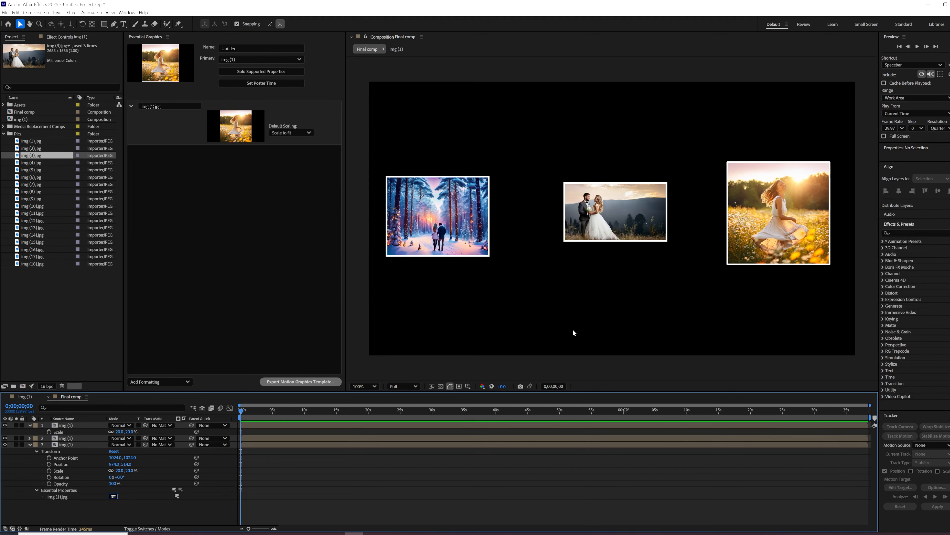
pyautogui.click(656, 203)
pyautogui.moveTo(643, 214); pyautogui.dragTo(563, 120)
# Duplicate the img (3).jpg photo layer to about 961, 544 and replace the moved layer's image with img (4).jpg, keeping Scale to fit.
pyautogui.click(32, 164)
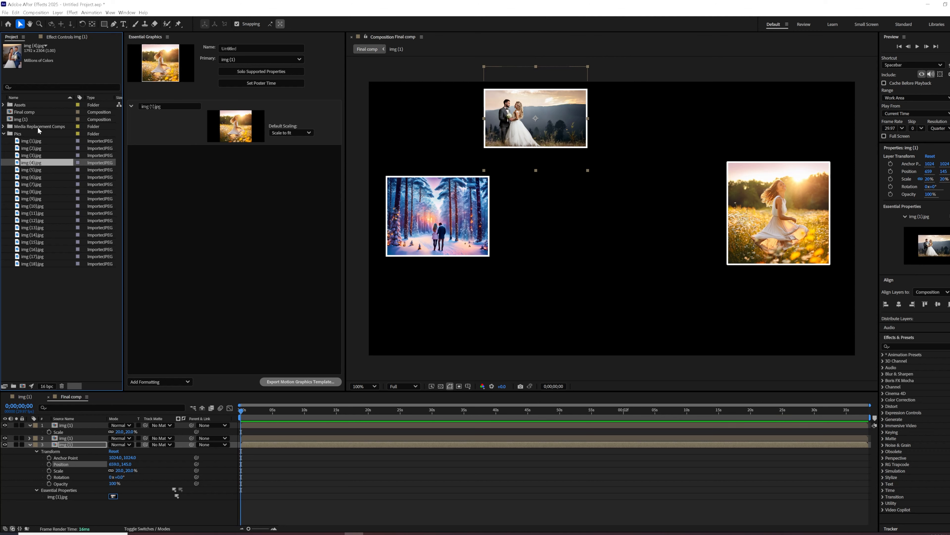
pyautogui.click(82, 445)
pyautogui.hotkey('ctrl', 'd')
pyautogui.click(68, 451)
pyautogui.moveTo(577, 90); pyautogui.dragTo(653, 191)
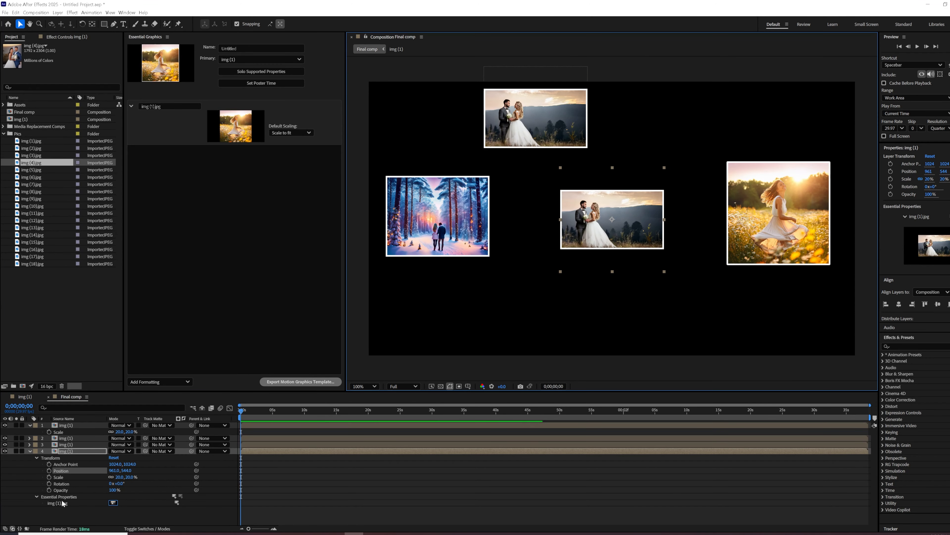
pyautogui.moveTo(38, 163); pyautogui.dragTo(64, 504)
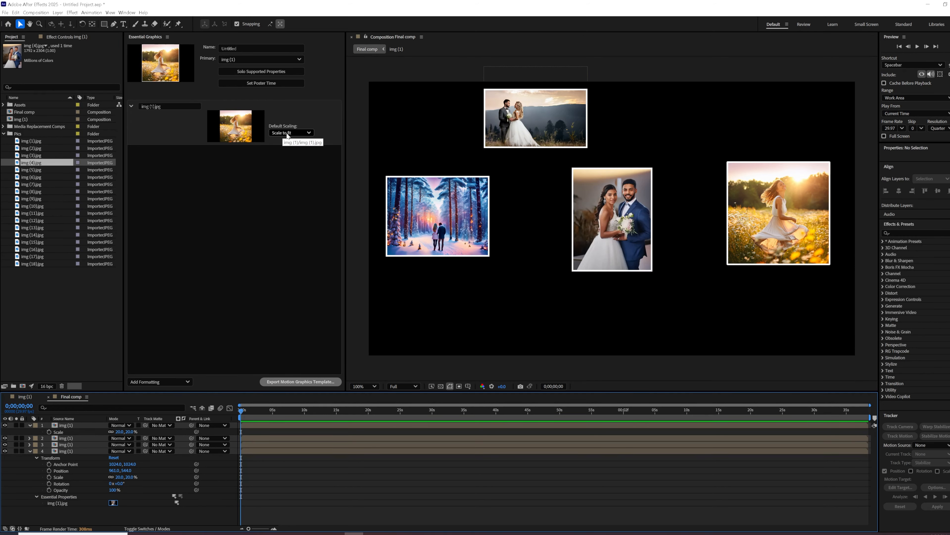
pyautogui.click(294, 134)
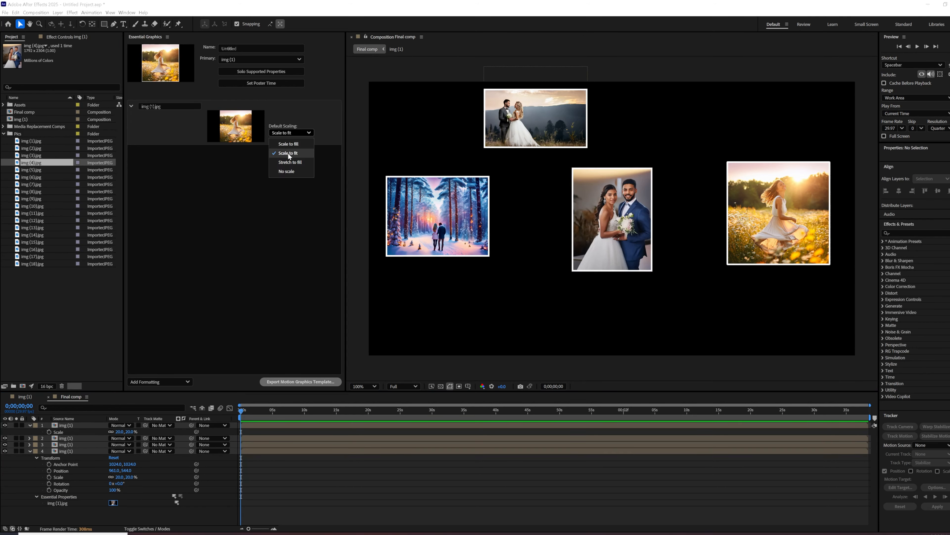
pyautogui.click(289, 153)
# Collapse the photo layers' properties in Final comp and close Essential Graphics.
pyautogui.click(635, 234)
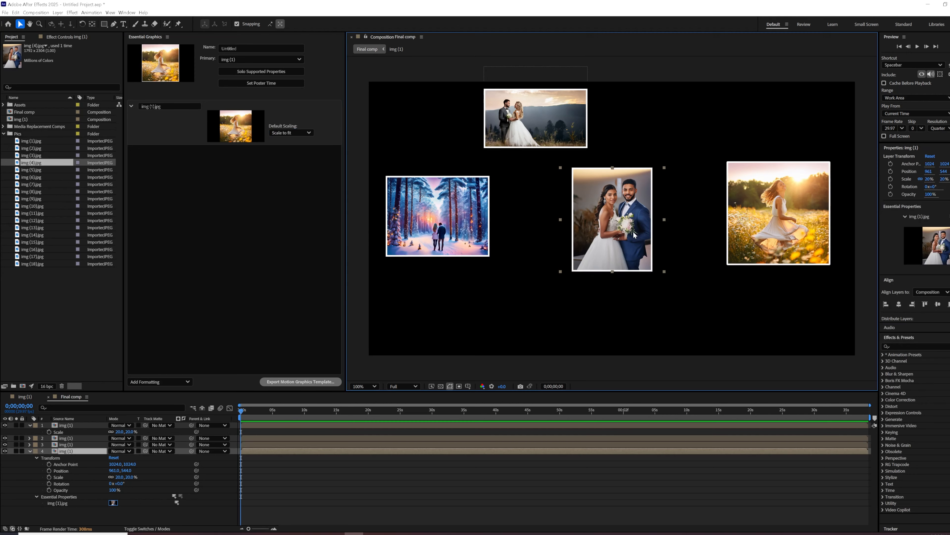
pyautogui.press(',')
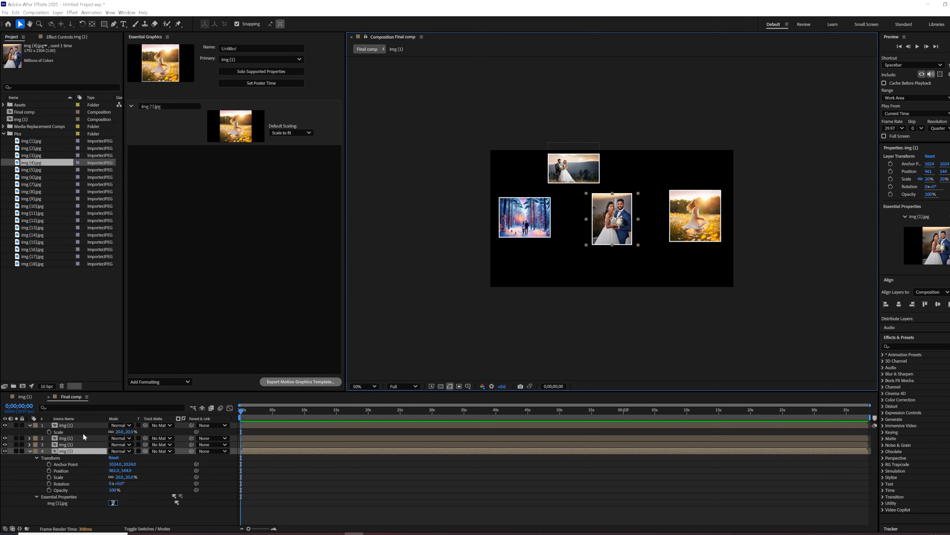
pyautogui.click(29, 451)
pyautogui.click(29, 425)
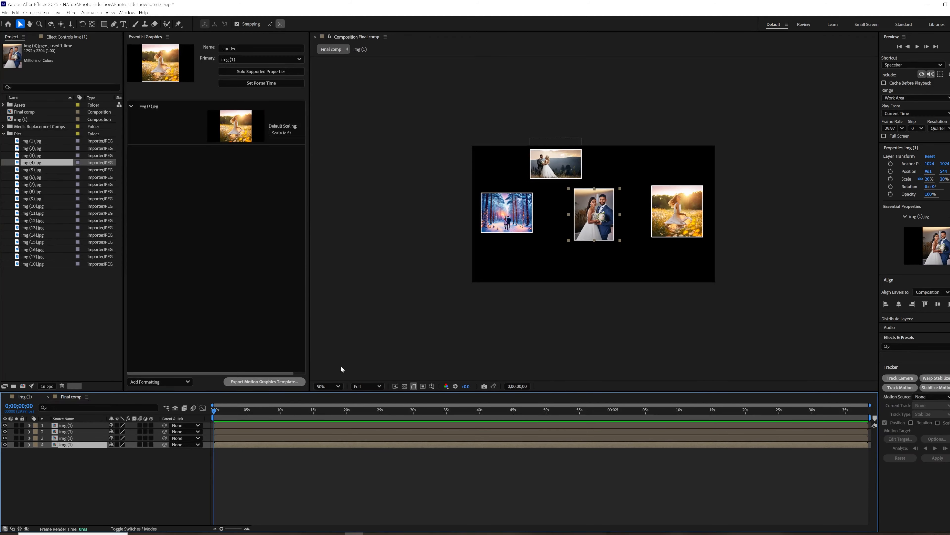
pyautogui.click(328, 386)
pyautogui.click(330, 321)
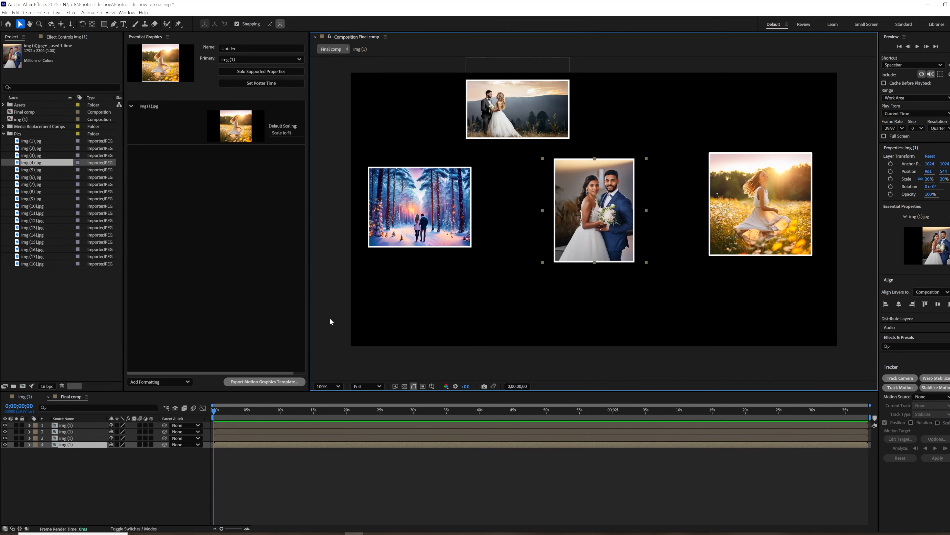
pyautogui.click(167, 37)
pyautogui.click(183, 39)
# Add a white solid named BG to Final comp and place it beneath the four photo layers.
pyautogui.click(60, 13)
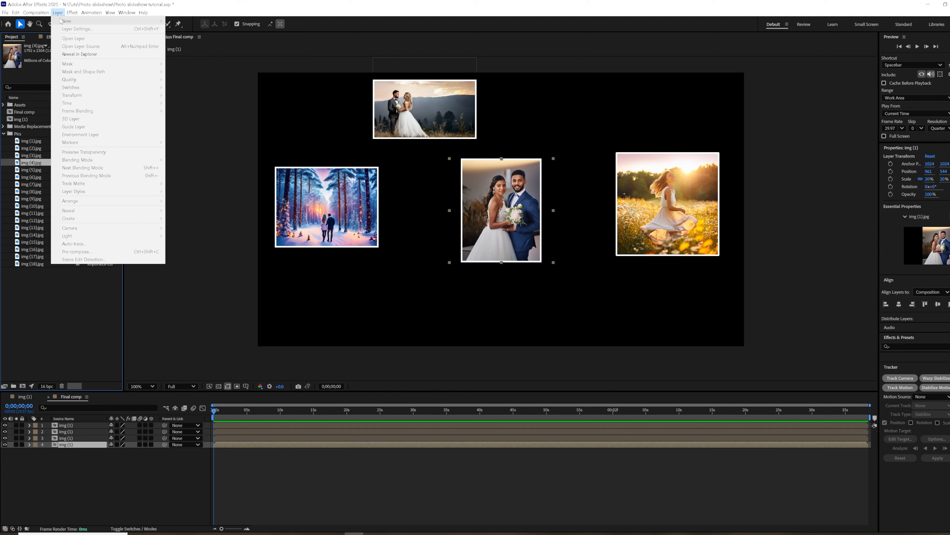
pyautogui.press('Escape')
pyautogui.click(76, 472)
pyautogui.click(58, 12)
pyautogui.click(189, 29)
pyautogui.press('Return')
pyautogui.moveTo(86, 425); pyautogui.dragTo(101, 462)
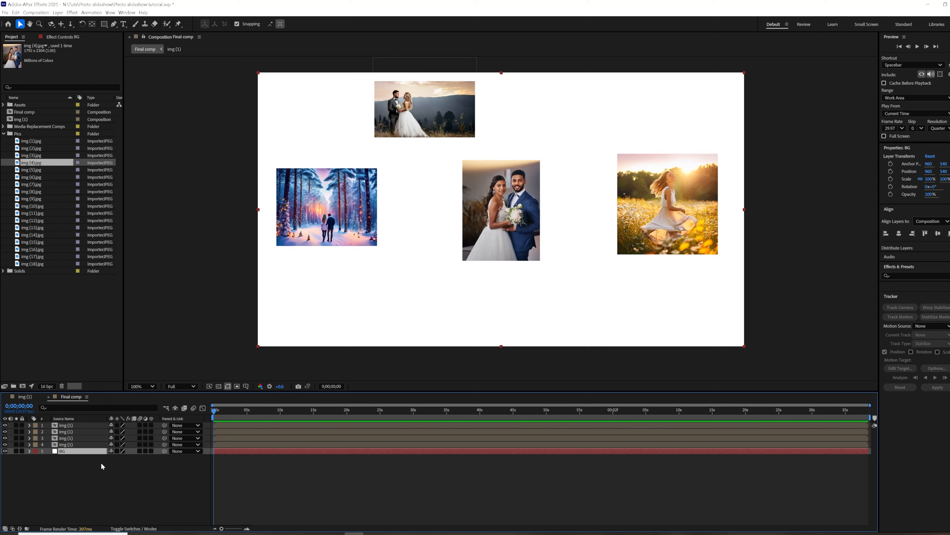
# Apply Gradient Ramp to the BG layer and set its start colour to a light cyan.
pyautogui.click(71, 12)
pyautogui.moveTo(120, 129)
pyautogui.click(189, 261)
pyautogui.click(71, 65)
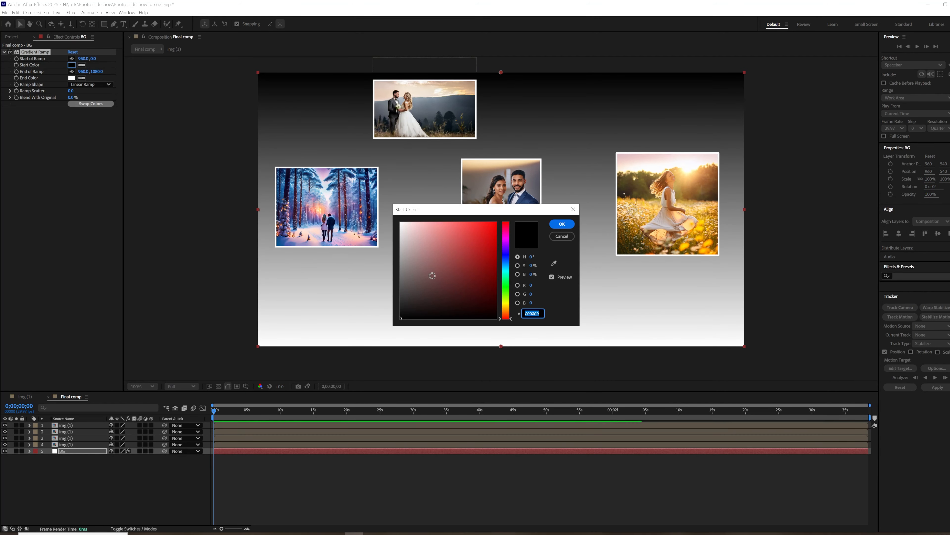
pyautogui.moveTo(410, 258); pyautogui.dragTo(426, 216)
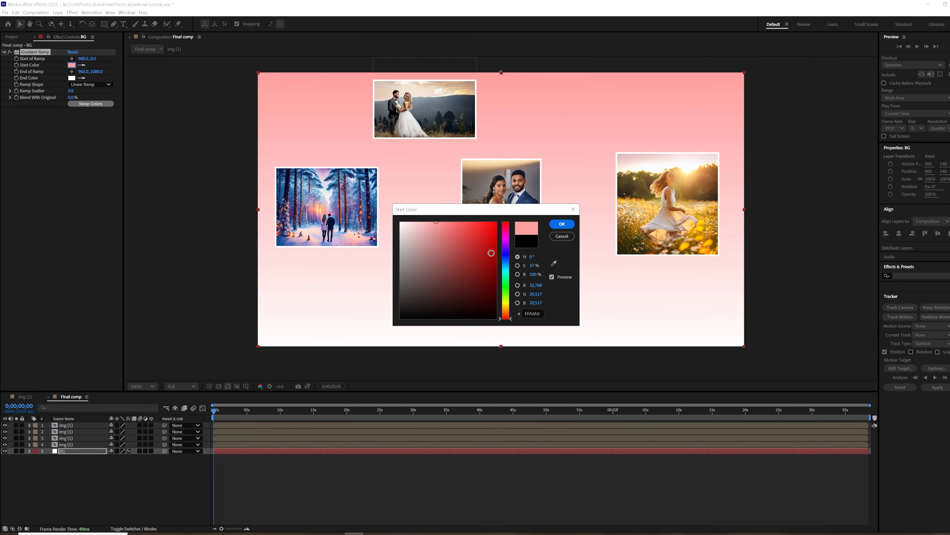
pyautogui.click(507, 268)
pyautogui.click(562, 224)
# Swap the ramp colours, use Radial Ramp, and set the ramp start to about 958, 539 and its end to about 952, 1203.
pyautogui.click(91, 103)
pyautogui.moveTo(501, 73); pyautogui.dragTo(500, 209)
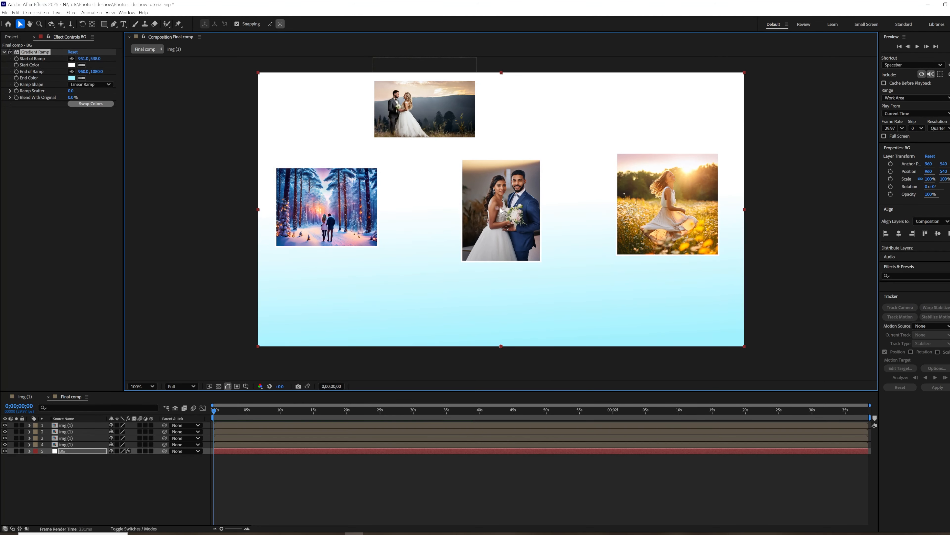
pyautogui.click(90, 84)
pyautogui.click(96, 101)
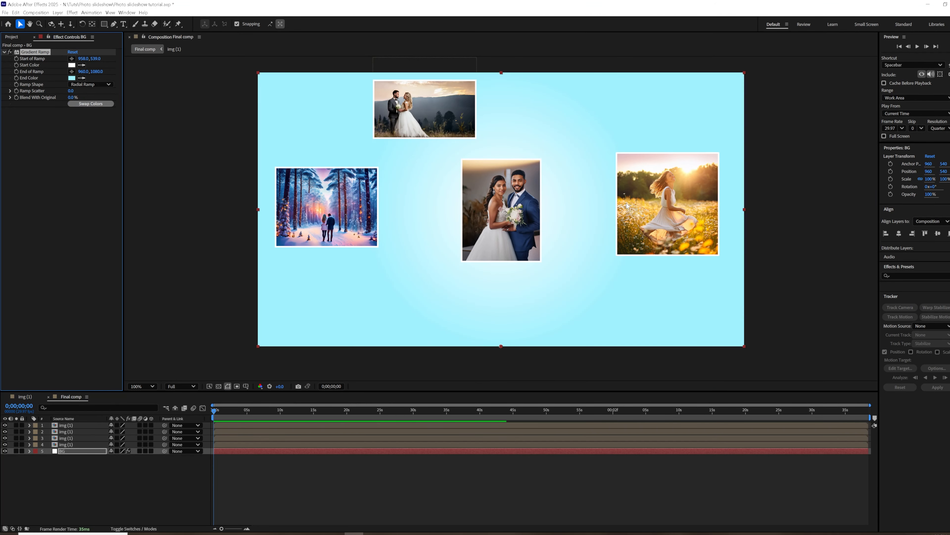
pyautogui.moveTo(502, 346); pyautogui.dragTo(500, 360)
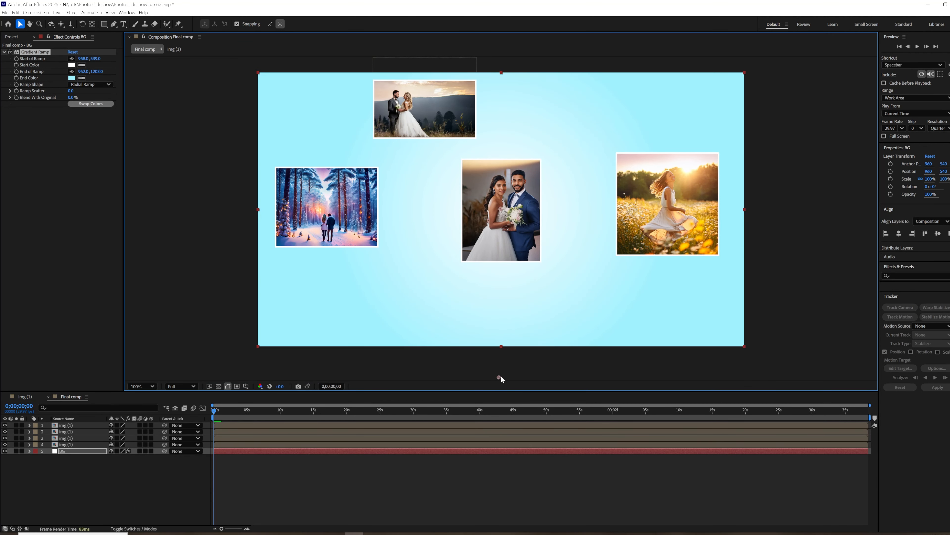
# Make the four photo layers 3D and view the composition through Active Camera (Default).
pyautogui.moveTo(151, 445); pyautogui.dragTo(152, 425)
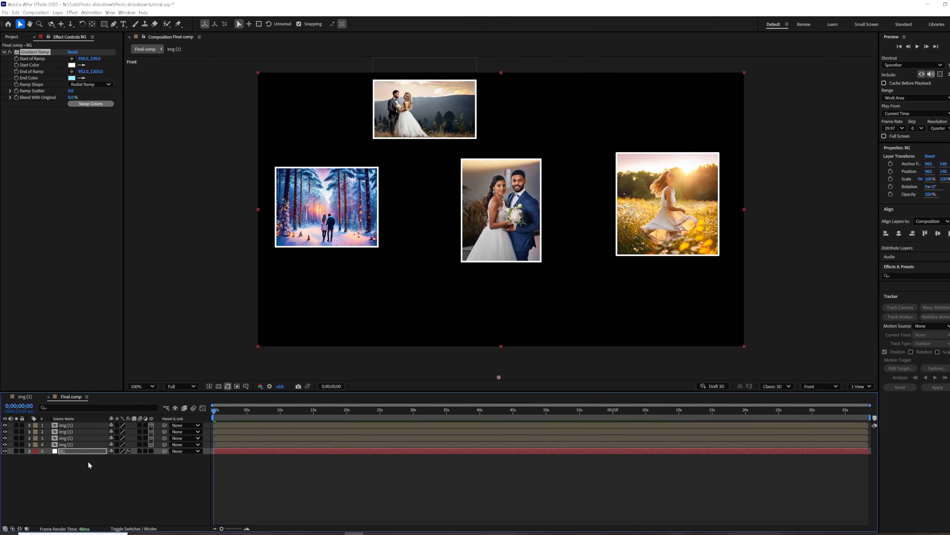
pyautogui.click(82, 456)
pyautogui.click(821, 385)
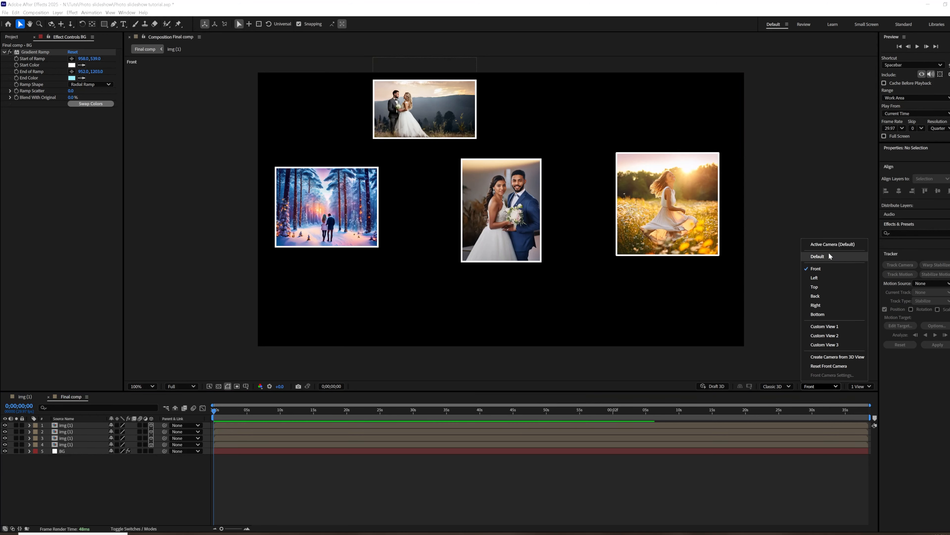
pyautogui.click(832, 246)
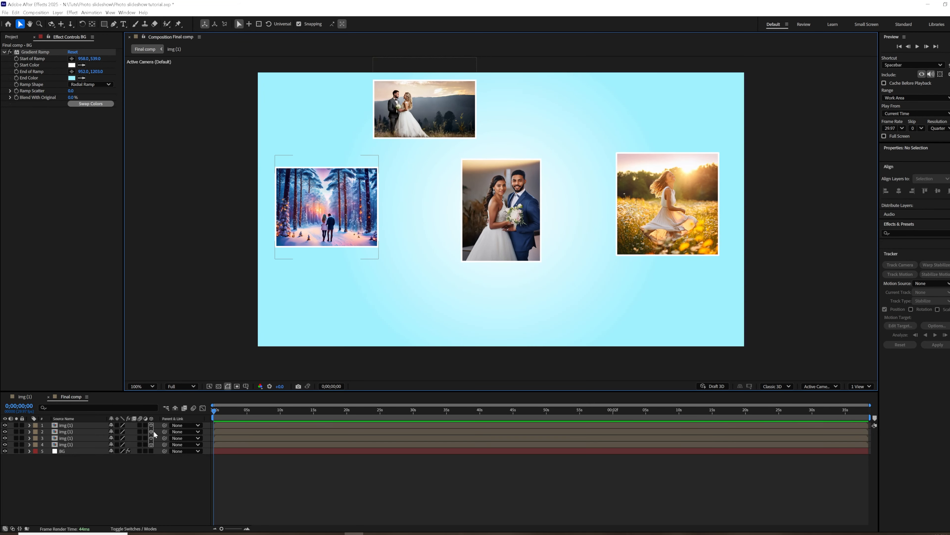
# Add a new camera layer to Final comp.
pyautogui.click(66, 426)
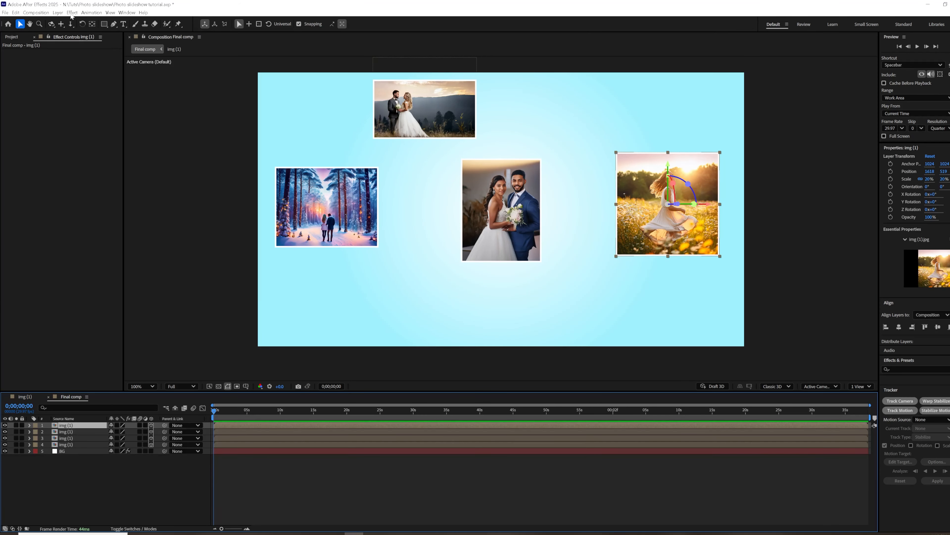
pyautogui.click(58, 13)
pyautogui.click(58, 12)
pyautogui.click(57, 12)
pyautogui.moveTo(113, 20)
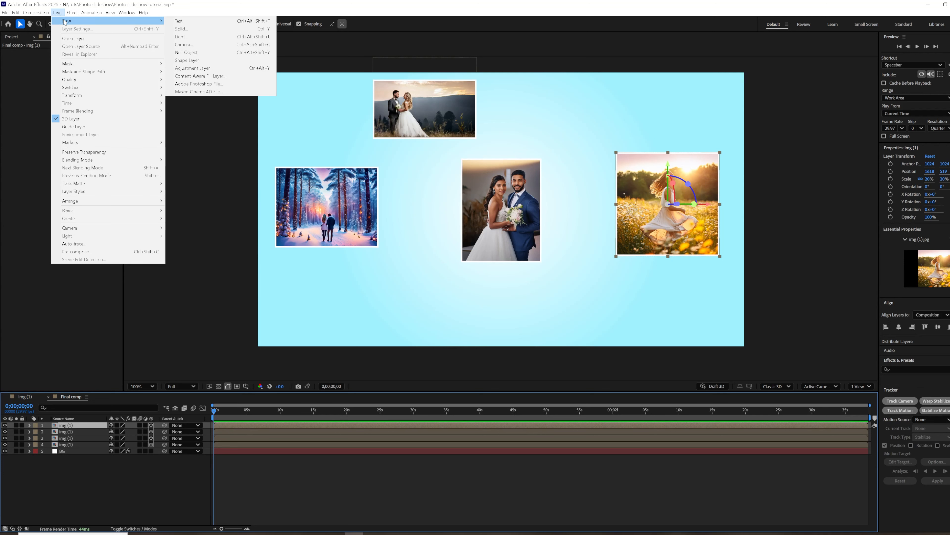
pyautogui.click(187, 54)
pyautogui.click(582, 346)
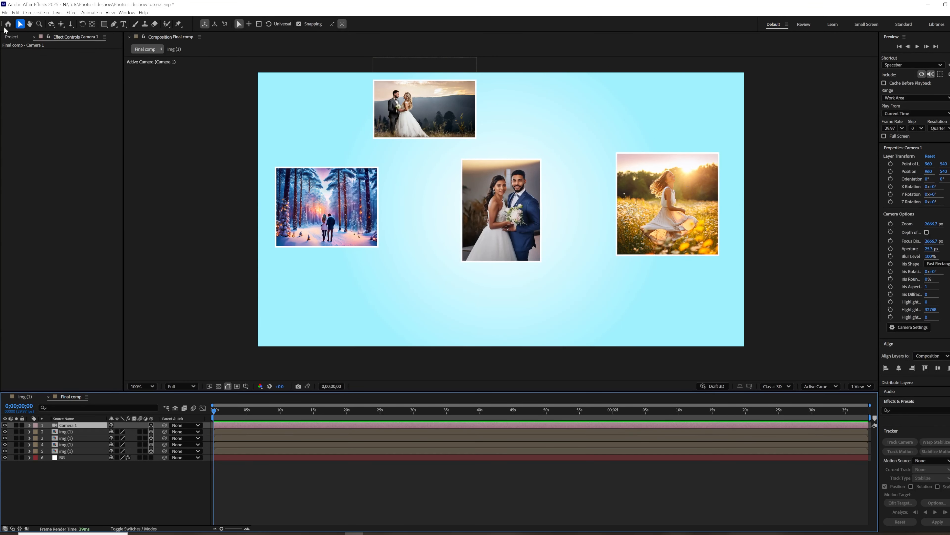
# Add a null object, make it a 3D layer, and parent Camera 1 to it.
pyautogui.click(58, 13)
pyautogui.moveTo(75, 21)
pyautogui.click(187, 52)
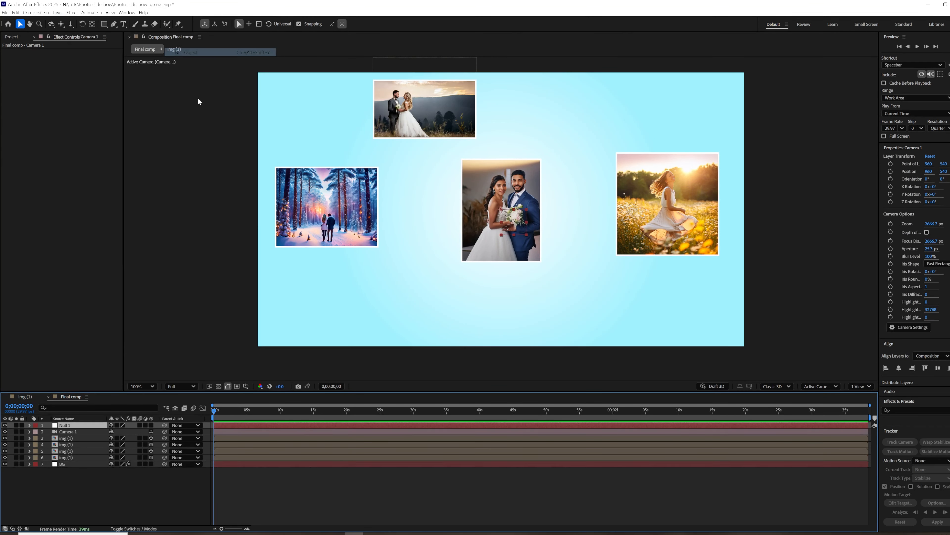
pyautogui.click(151, 425)
pyautogui.click(131, 432)
pyautogui.moveTo(165, 431); pyautogui.dragTo(77, 425)
pyautogui.click(77, 425)
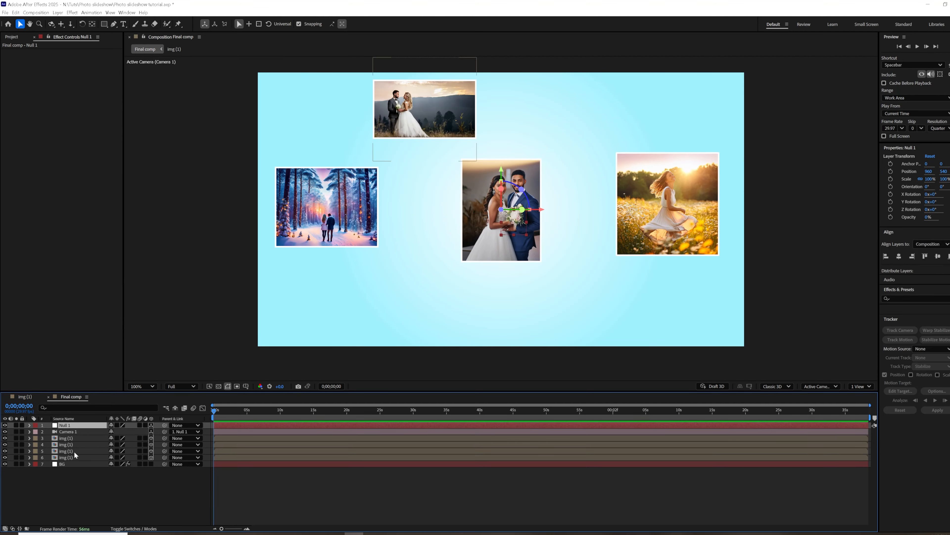
# Move Null 1 slightly forward in depth to bring the camera closer to the photos.
pyautogui.click(72, 439)
pyautogui.click(513, 215)
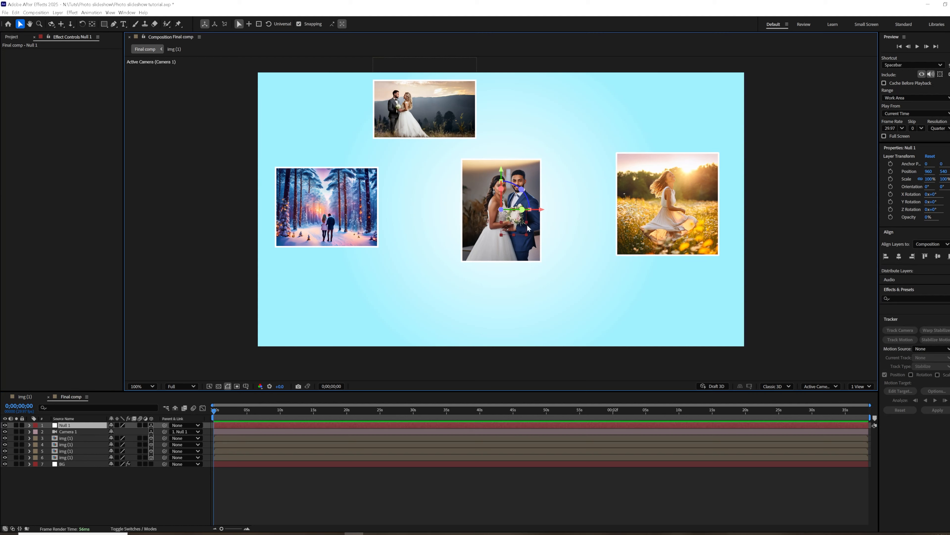
pyautogui.moveTo(503, 213); pyautogui.dragTo(729, 182)
pyautogui.click(123, 495)
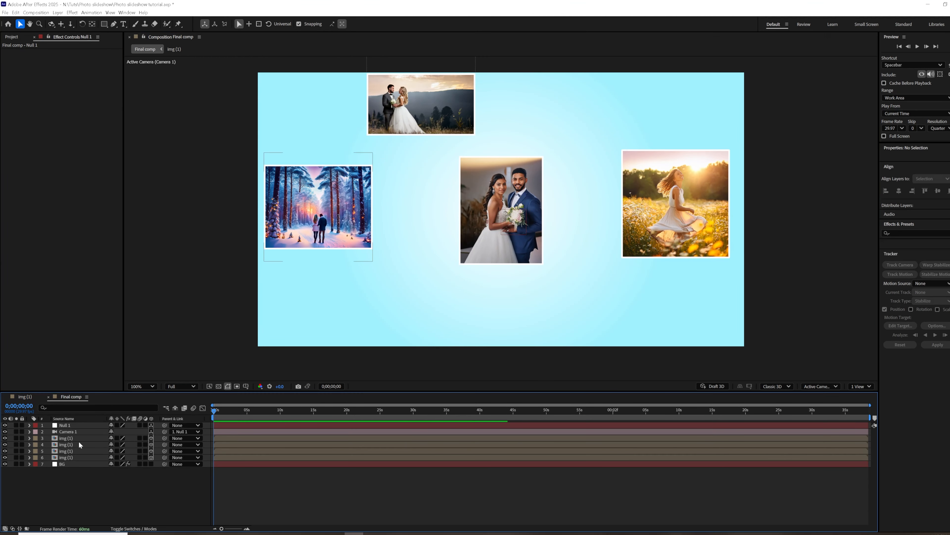
# Show two views, Top and Active Camera, and fit the composition in the camera view.
pyautogui.click(67, 438)
pyautogui.click(861, 386)
pyautogui.click(864, 404)
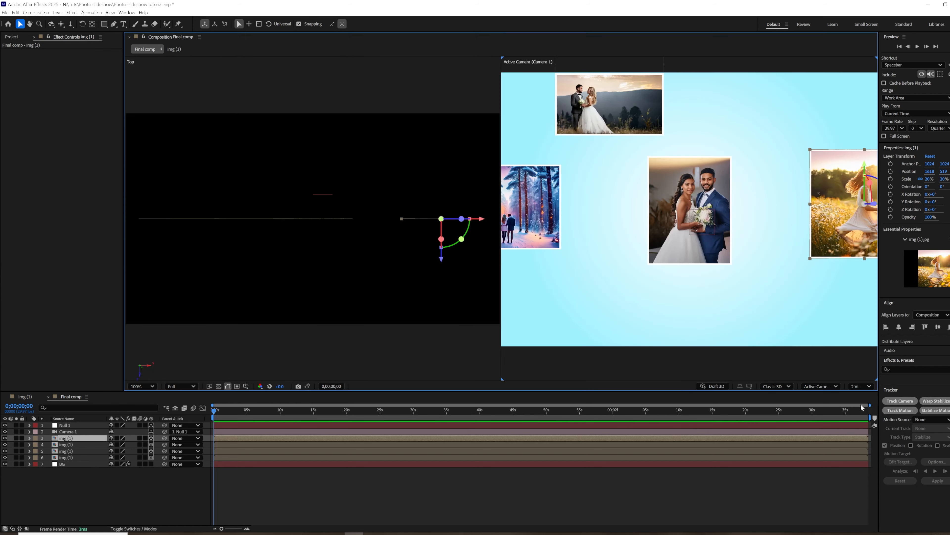
pyautogui.press(',')
pyautogui.press(',')
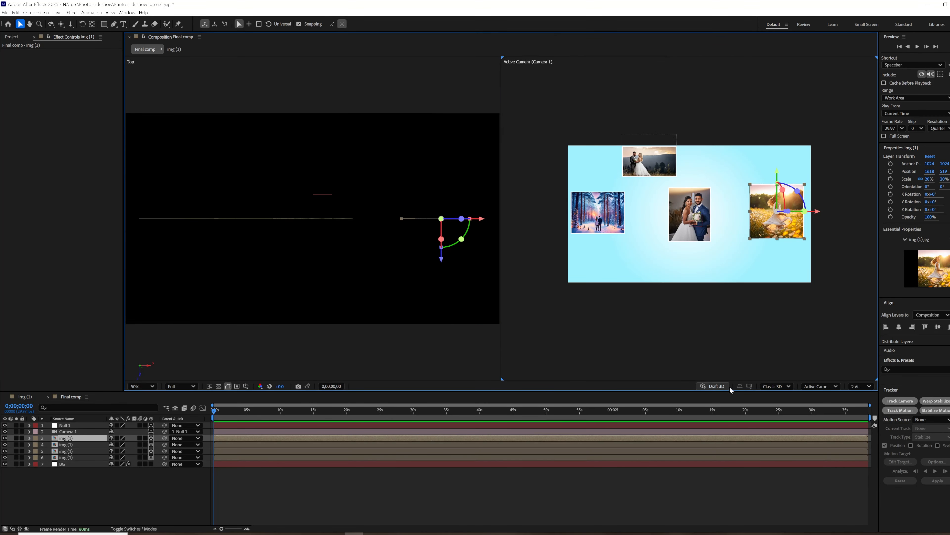
pyautogui.click(142, 386)
pyautogui.click(141, 236)
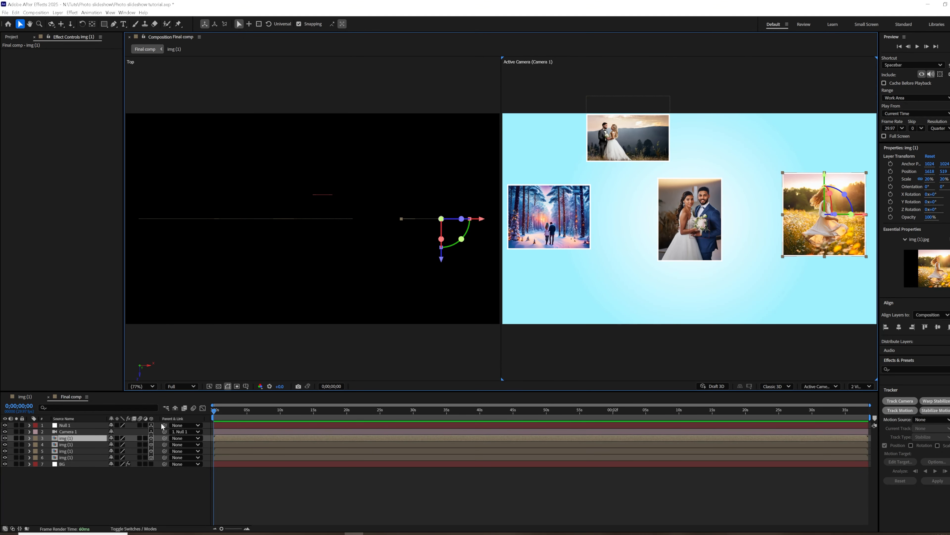
# Move the centre img (4).jpg photo toward the camera and push the img (3).jpg photo back in depth.
pyautogui.click(74, 458)
pyautogui.moveTo(313, 259); pyautogui.dragTo(307, 324)
pyautogui.click(66, 450)
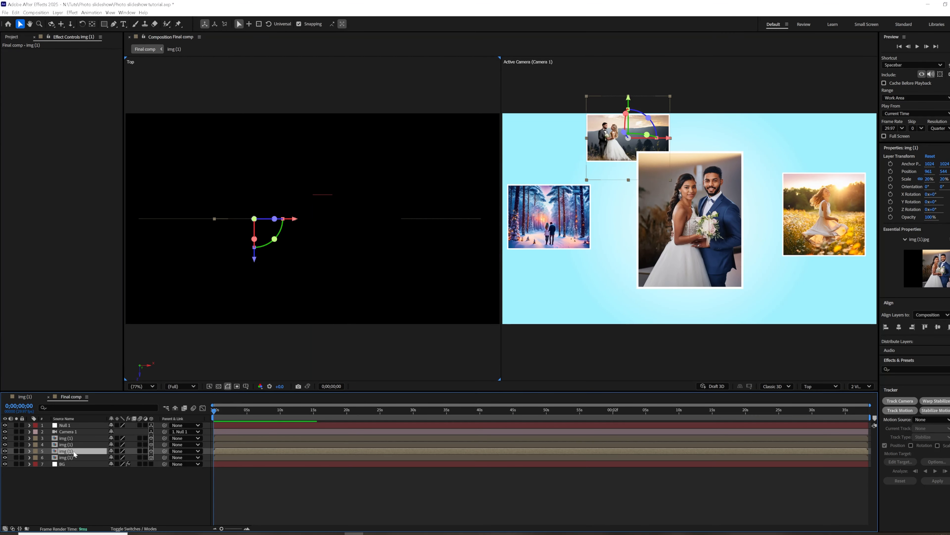
pyautogui.moveTo(256, 261); pyautogui.dragTo(282, 124)
pyautogui.scroll(-2, 376, 264)
# Push the forest photo back to about Z 1510 and shift it outward toward the composition's left edge.
pyautogui.click(66, 444)
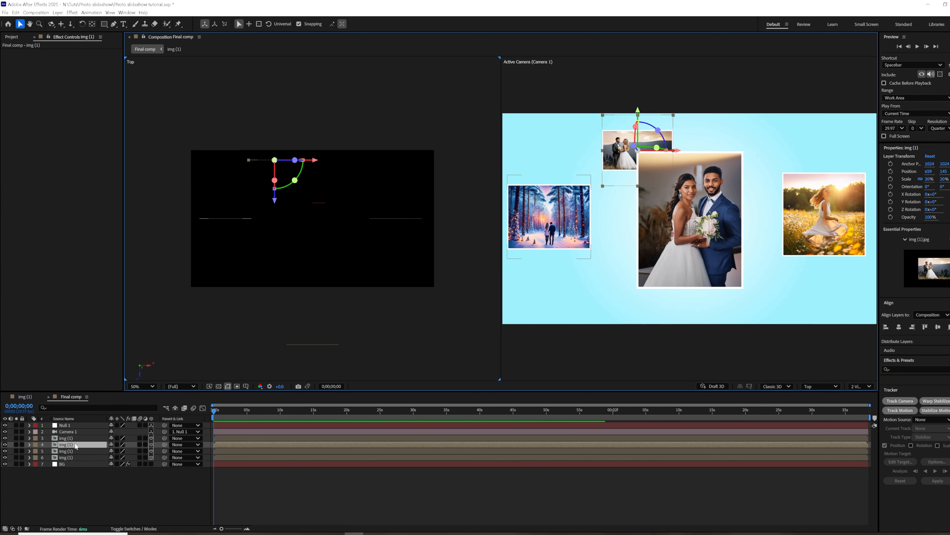
pyautogui.moveTo(226, 260); pyautogui.dragTo(385, 68)
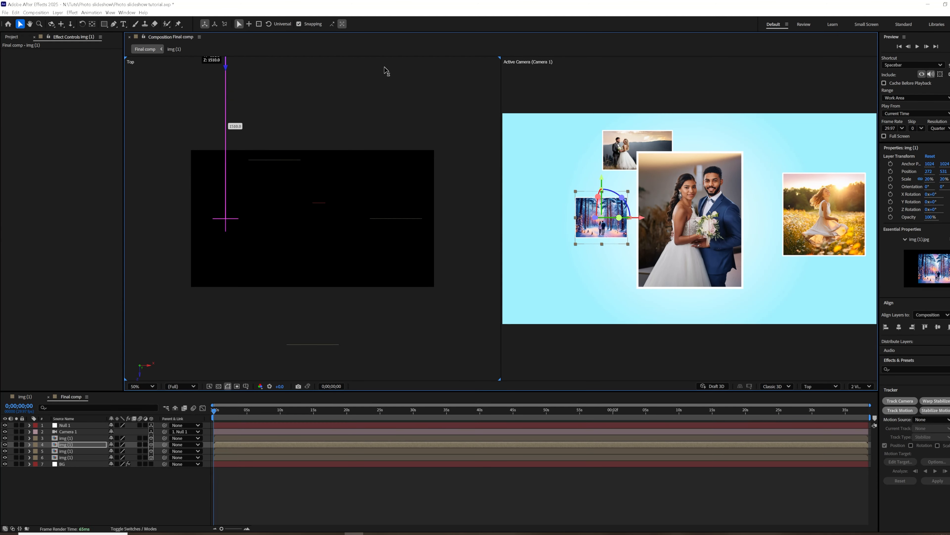
pyautogui.moveTo(640, 218); pyautogui.dragTo(586, 219)
# Push the flower-field photo back and shift it to about X 1721, and move the img (3).jpg photo further back.
pyautogui.click(833, 220)
pyautogui.moveTo(866, 217); pyautogui.dragTo(837, 217)
pyautogui.moveTo(378, 258); pyautogui.dragTo(414, 145)
pyautogui.moveTo(807, 219); pyautogui.dragTo(844, 219)
pyautogui.click(617, 150)
pyautogui.moveTo(275, 204); pyautogui.dragTo(277, 175)
# Duplicate the flower-field photo and place the copy in the composition's upper-left area, closer to the camera than the original.
pyautogui.click(68, 457)
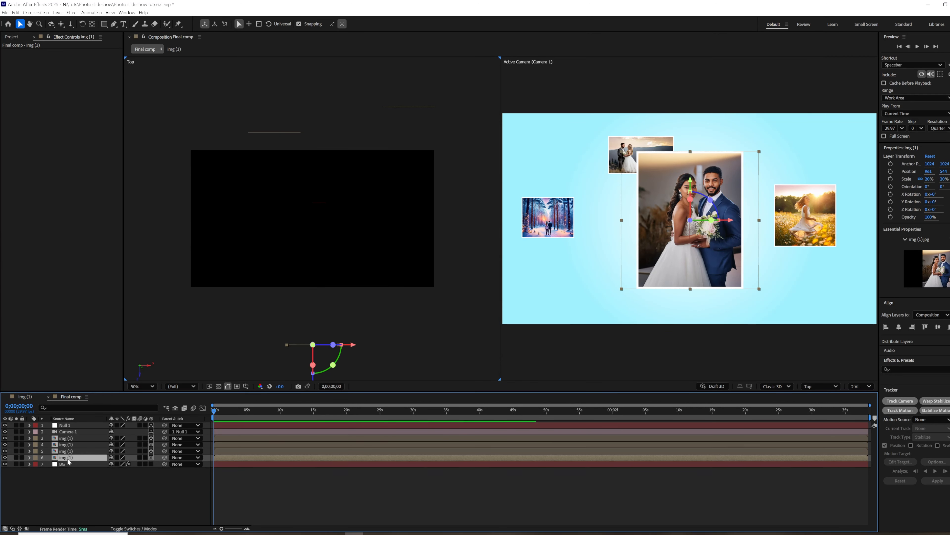
pyautogui.scroll(-3, 439, 269)
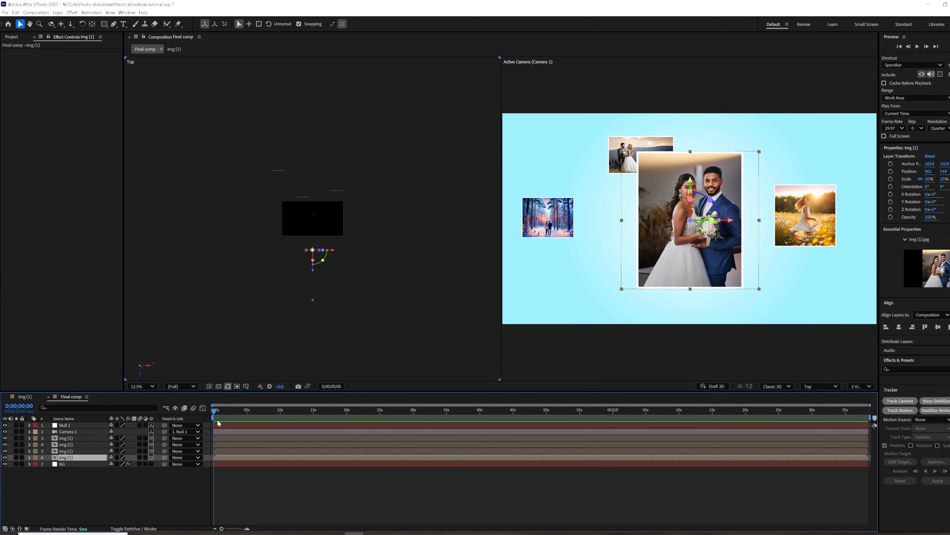
pyautogui.click(77, 431)
pyautogui.click(805, 215)
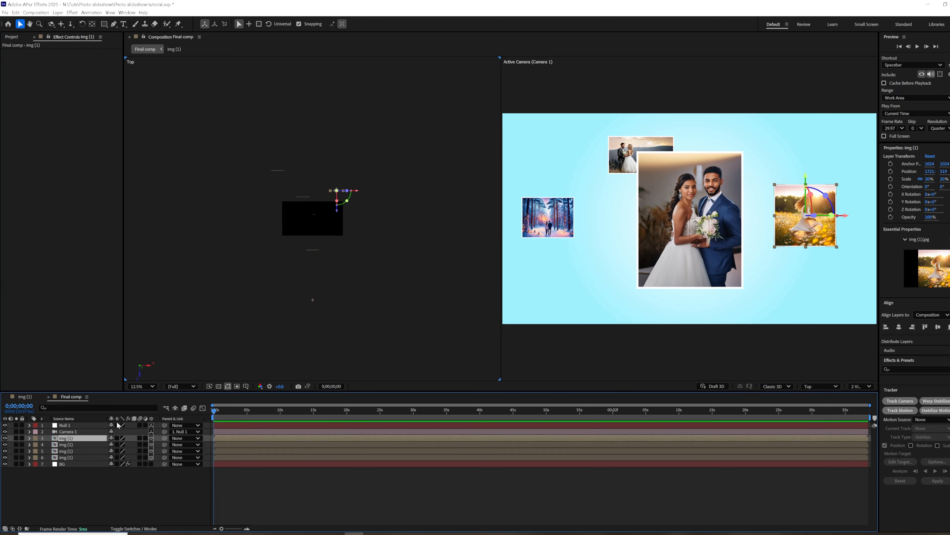
pyautogui.hotkey('ctrl', 'd')
pyautogui.moveTo(844, 216); pyautogui.dragTo(651, 229)
pyautogui.moveTo(297, 213); pyautogui.dragTo(346, 109)
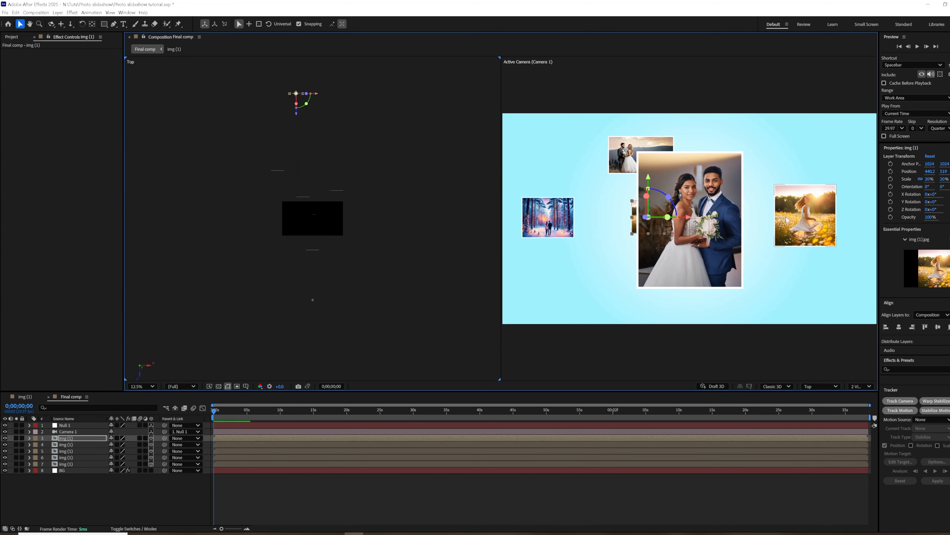
pyautogui.moveTo(670, 219); pyautogui.dragTo(493, 259)
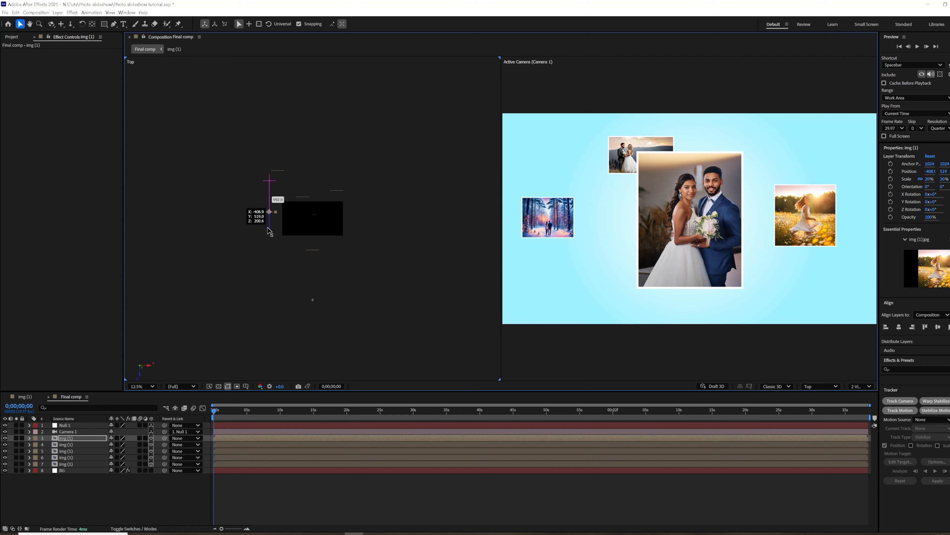
pyautogui.moveTo(273, 210); pyautogui.dragTo(318, 206)
pyautogui.moveTo(611, 215); pyautogui.dragTo(568, 154)
# Move the forest photo below the flower-field copy, to about X 383, Y 702, Z -253.
pyautogui.moveTo(550, 227); pyautogui.dragTo(422, 310)
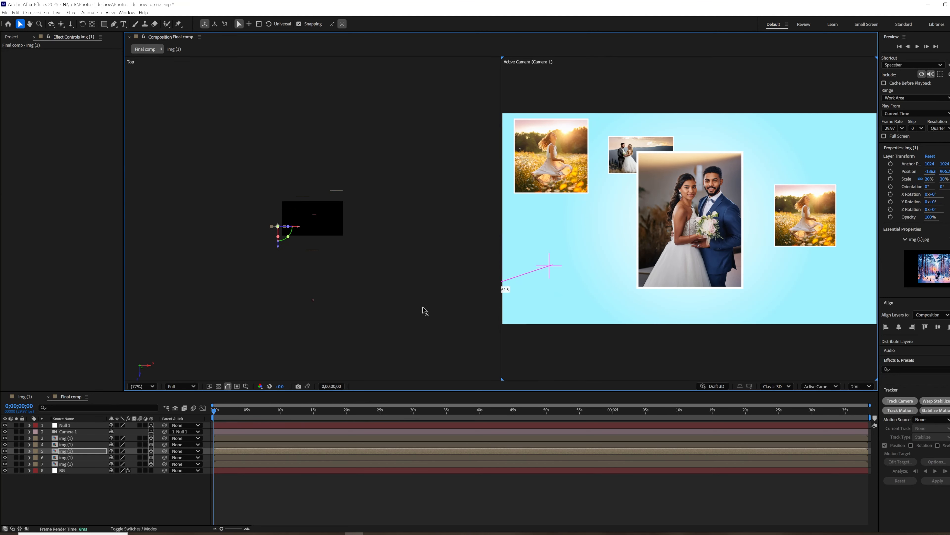
pyautogui.moveTo(297, 228); pyautogui.dragTo(314, 227)
pyautogui.moveTo(560, 268); pyautogui.dragTo(561, 221)
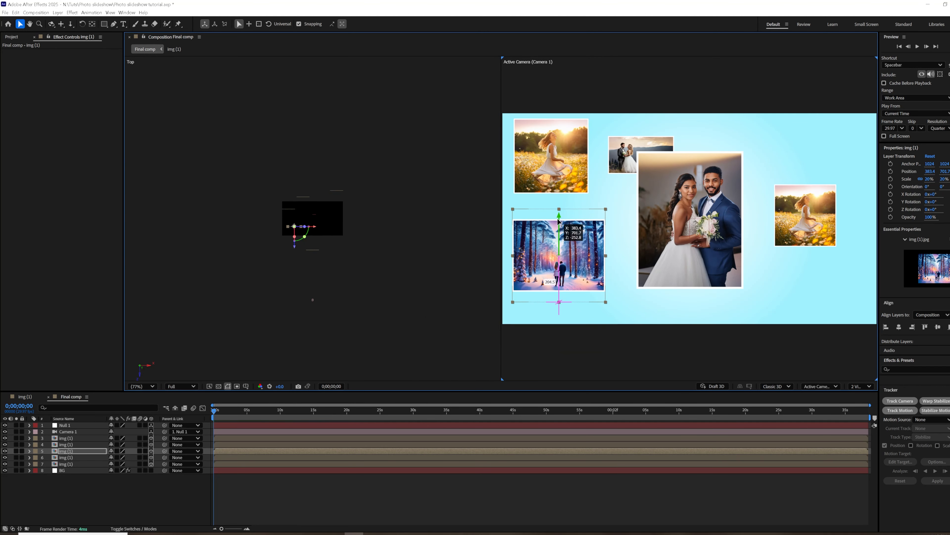
# Move the img (3).jpg photo to about 1016, 141 and duplicate it into the composition's lower-right corner, at about X 1434.
pyautogui.click(632, 147)
pyautogui.moveTo(633, 146); pyautogui.dragTo(690, 146)
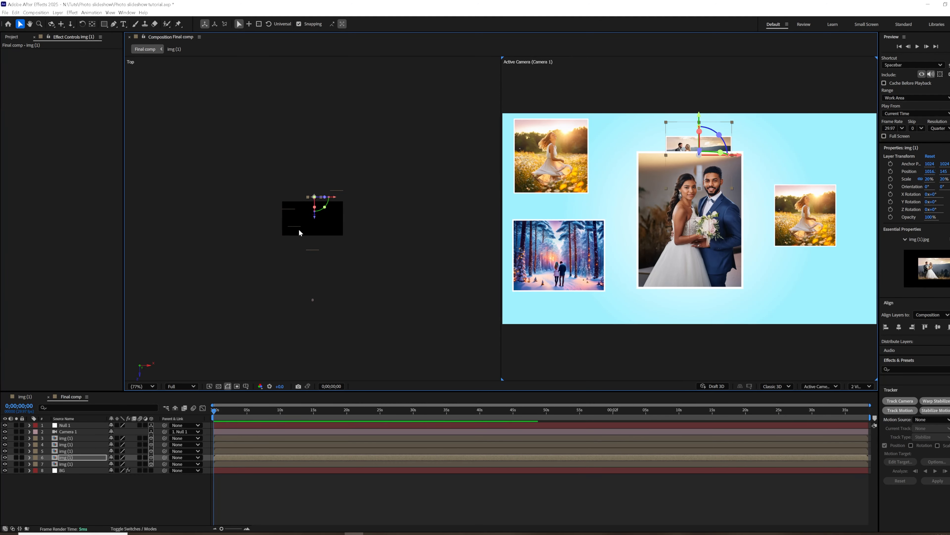
pyautogui.hotkey('ctrl', 'd')
pyautogui.moveTo(699, 145); pyautogui.dragTo(845, 291)
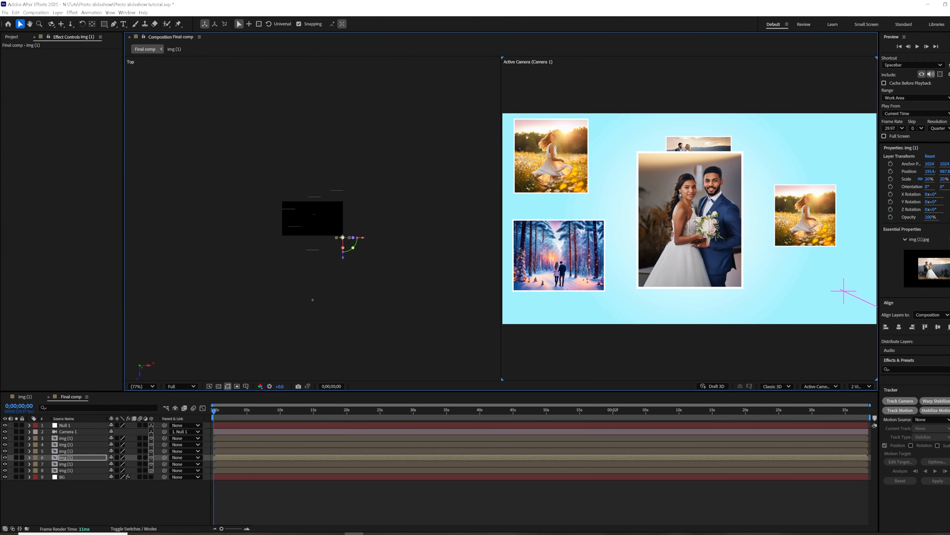
pyautogui.moveTo(360, 244); pyautogui.dragTo(329, 244)
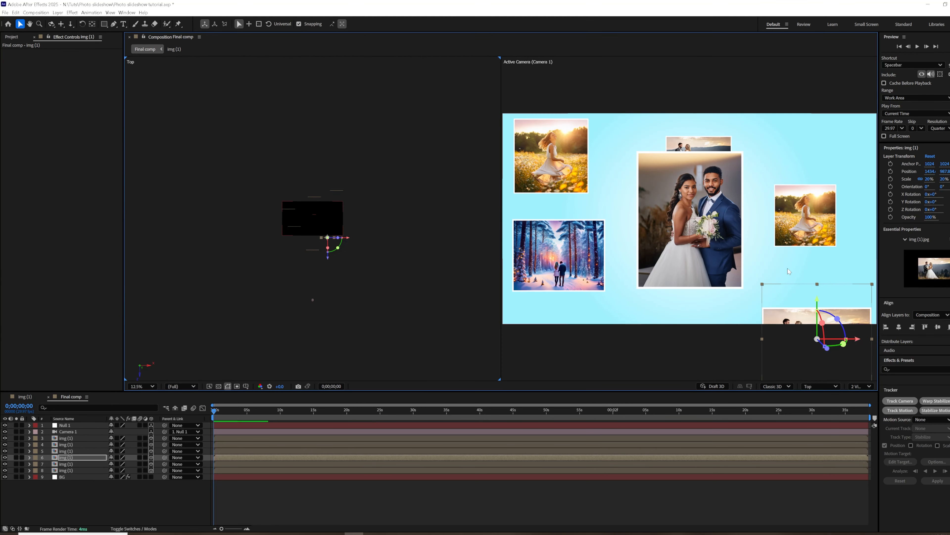
pyautogui.moveTo(820, 309); pyautogui.dragTo(819, 271)
# Duplicate the centre img (4).jpg photo and place the copy in the composition's upper-right area, adjusting its depth.
pyautogui.click(696, 215)
pyautogui.hotkey('ctrl', 'd')
pyautogui.moveTo(695, 215); pyautogui.dragTo(832, 171)
pyautogui.moveTo(326, 268); pyautogui.dragTo(326, 238)
pyautogui.moveTo(814, 193); pyautogui.dragTo(875, 194)
pyautogui.moveTo(836, 152); pyautogui.dragTo(845, 114)
# Bring the img (3).jpg photo behind the centre portrait closer to the camera and centre it near the composition's upper edge.
pyautogui.click(700, 156)
pyautogui.moveTo(700, 144); pyautogui.dragTo(686, 118)
pyautogui.moveTo(313, 217); pyautogui.dragTo(322, 254)
pyautogui.moveTo(684, 58); pyautogui.dragTo(683, 110)
# Duplicate the lower-right img (3).jpg photo and place the copy far back below the centre portrait, about X 833, Y 1262, Z 2292.
pyautogui.click(532, 287)
pyautogui.click(804, 299)
pyautogui.hotkey('ctrl', 'd')
pyautogui.moveTo(858, 310); pyautogui.dragTo(699, 310)
pyautogui.moveTo(309, 258); pyautogui.dragTo(309, 165)
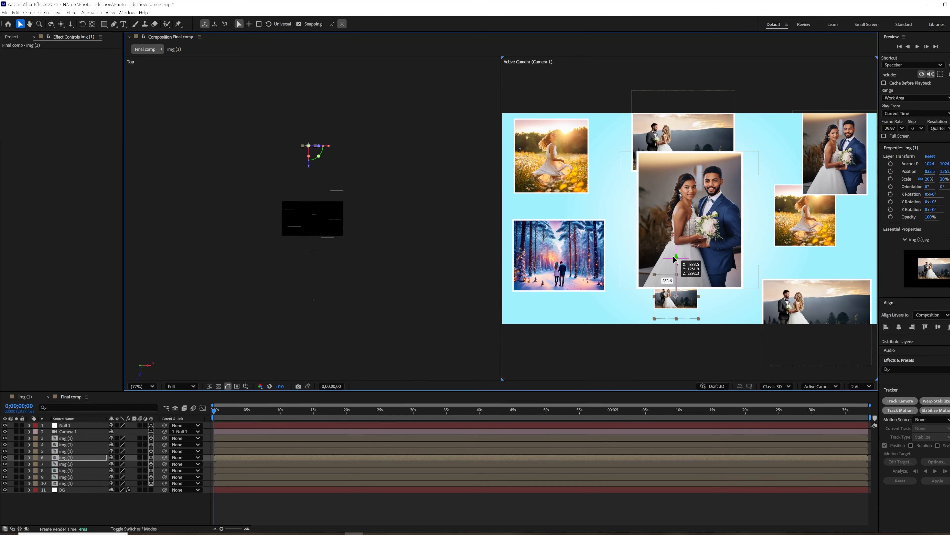
# Duplicate the forest photo, place the copy further back beside the centre portrait, and lower the front forest photo slightly.
pyautogui.click(520, 259)
pyautogui.hotkey('ctrl', 'd')
pyautogui.moveTo(294, 246); pyautogui.dragTo(339, 178)
pyautogui.click(535, 247)
pyautogui.moveTo(594, 229)
pyautogui.mouseDown()
pyautogui.moveTo(584, 240)
pyautogui.moveTo(593, 239)
pyautogui.mouseUp()
# Replace the image of the upper-left flower-field photo in Final comp with img (5).jpg.
pyautogui.click(33, 163)
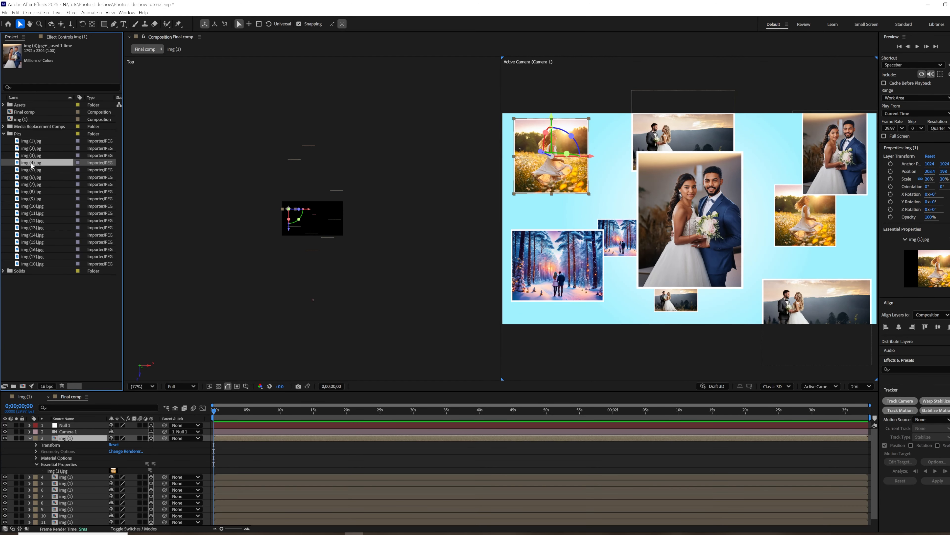
pyautogui.click(32, 170)
pyautogui.moveTo(100, 418); pyautogui.dragTo(113, 470)
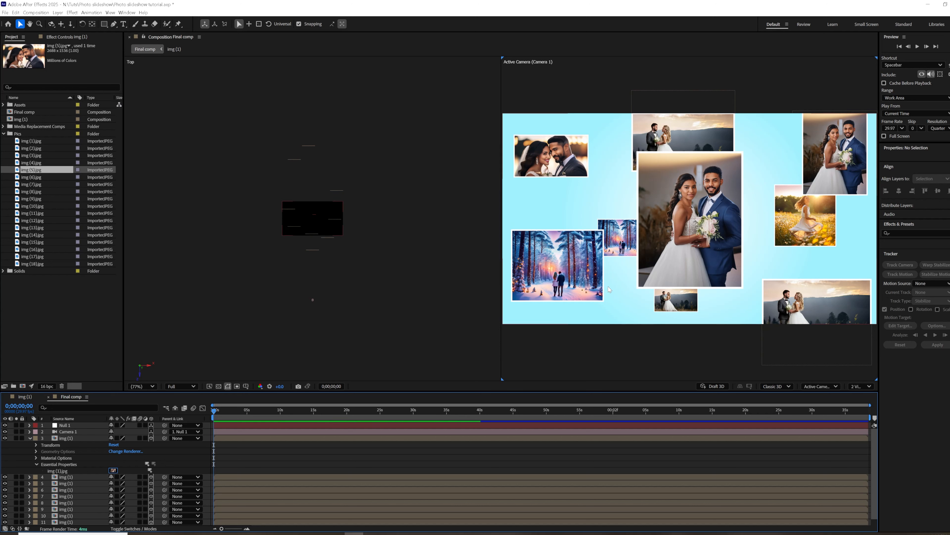
# Try img (6).jpg as the image of the flower-field photo below the upper-right portrait, and undo the replacement.
pyautogui.click(32, 177)
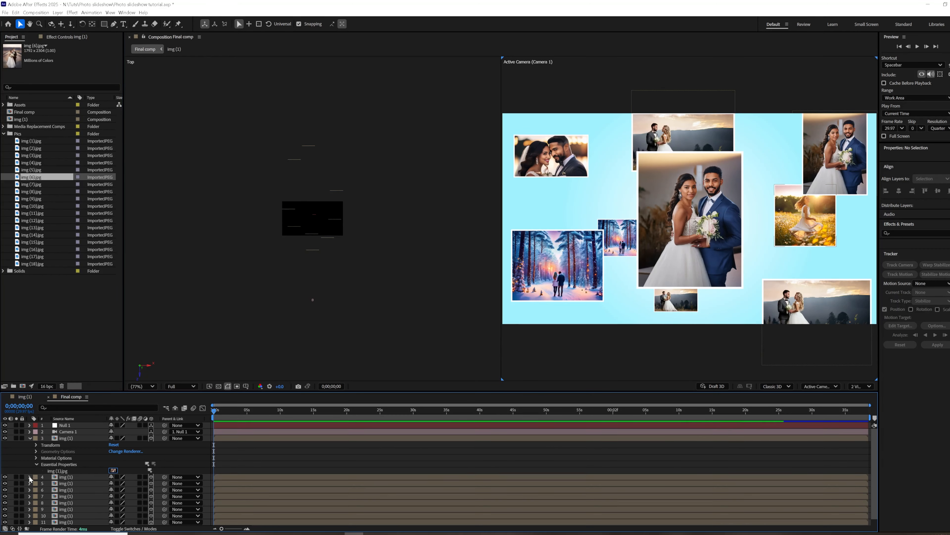
pyautogui.click(30, 477)
pyautogui.click(36, 451)
pyautogui.click(41, 470)
pyautogui.click(36, 470)
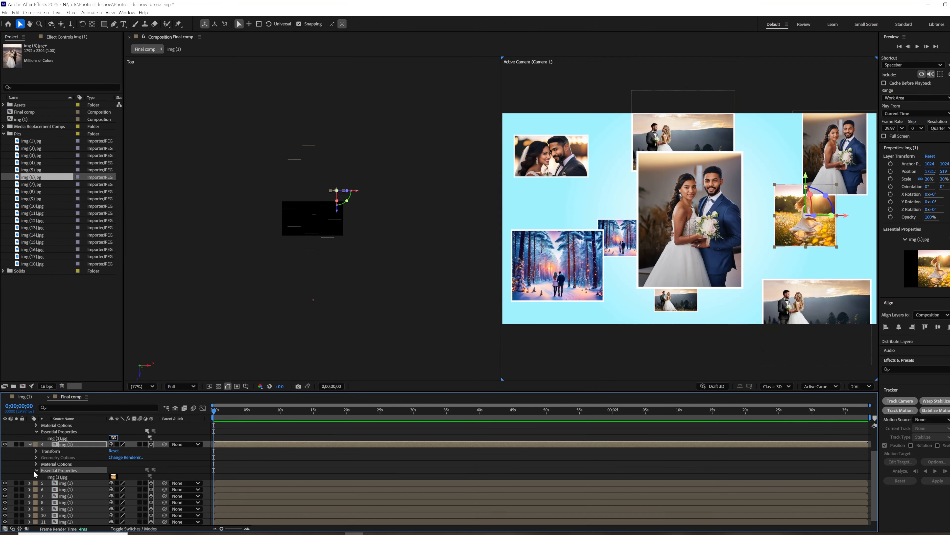
pyautogui.moveTo(36, 177); pyautogui.dragTo(69, 477)
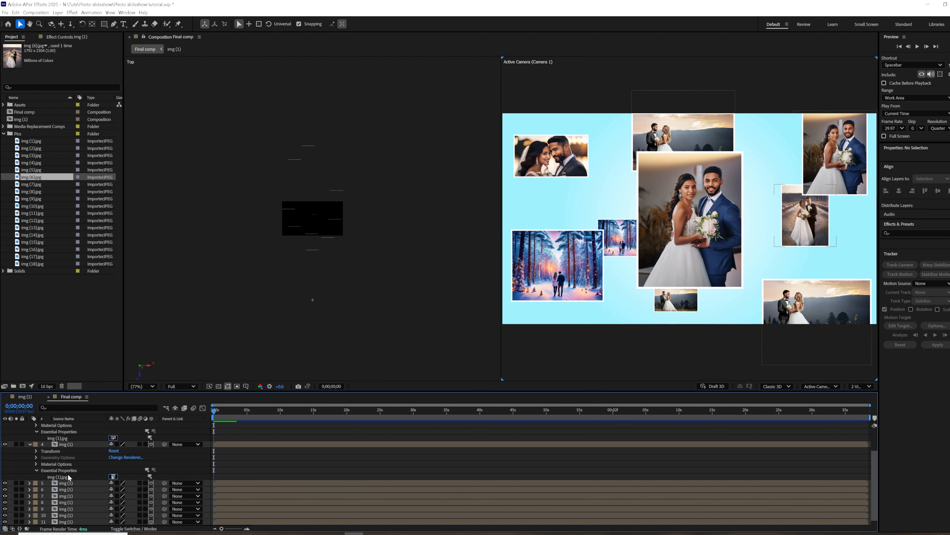
pyautogui.hotkey('ctrl', 'z')
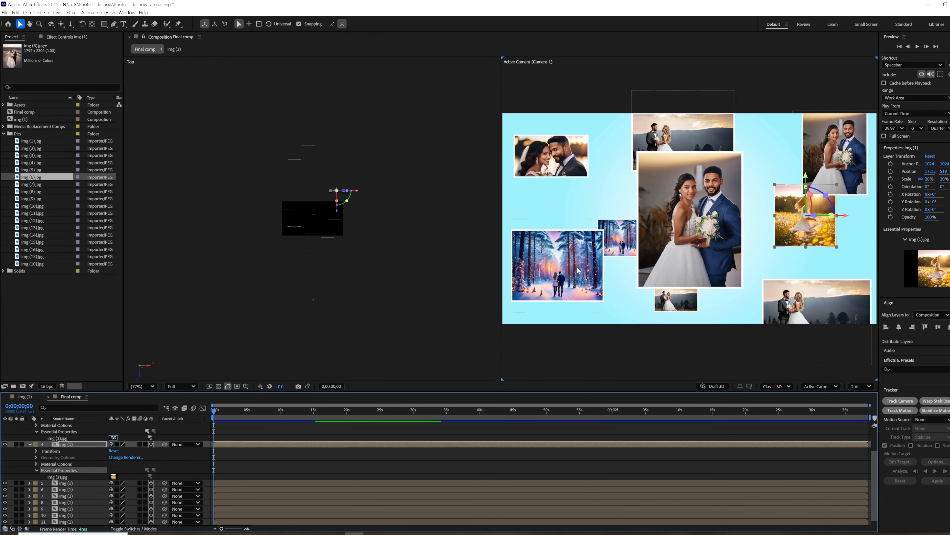
# Replace the image of the large forest photo in the composition's lower-left area with img (6).jpg.
pyautogui.click(550, 275)
pyautogui.moveTo(34, 180); pyautogui.dragTo(64, 477)
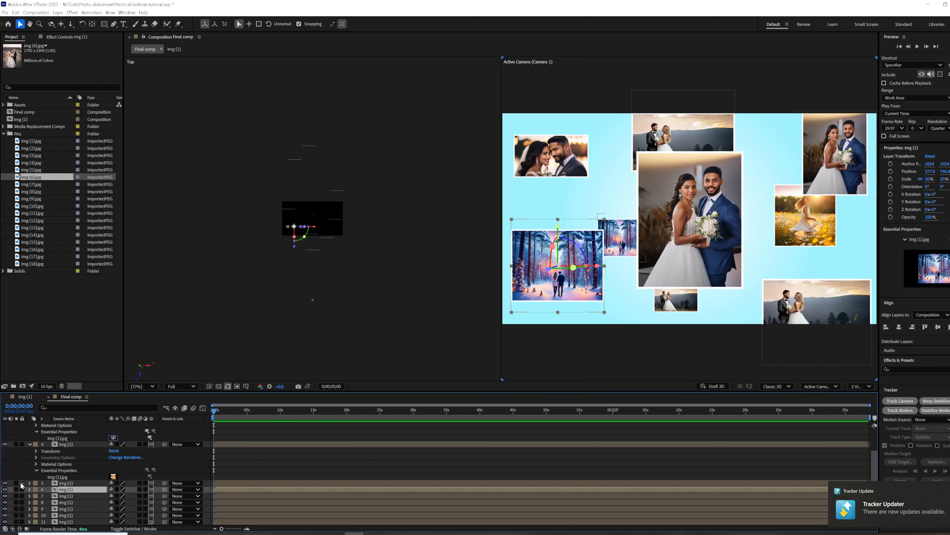
pyautogui.click(29, 483)
pyautogui.click(29, 515)
pyautogui.scroll(-3, 97, 489)
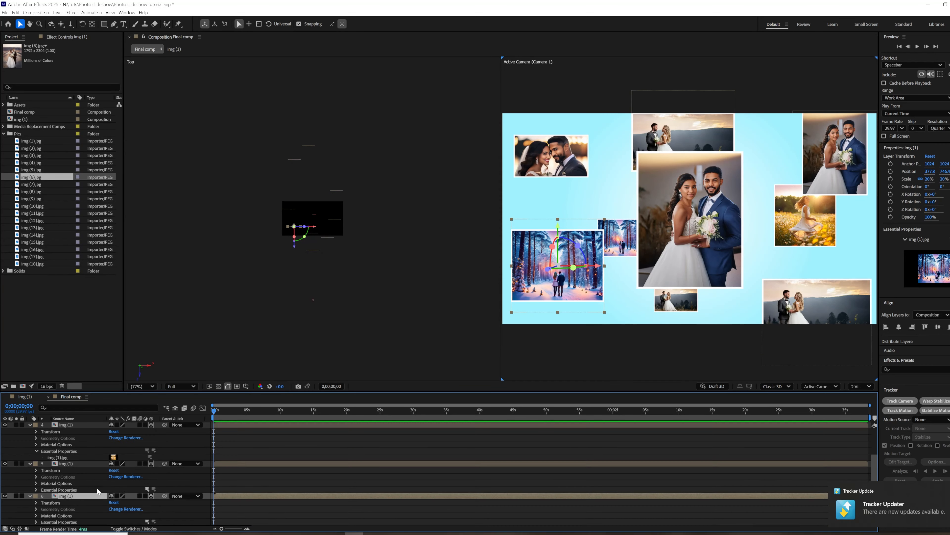
pyautogui.click(39, 483)
pyautogui.click(37, 483)
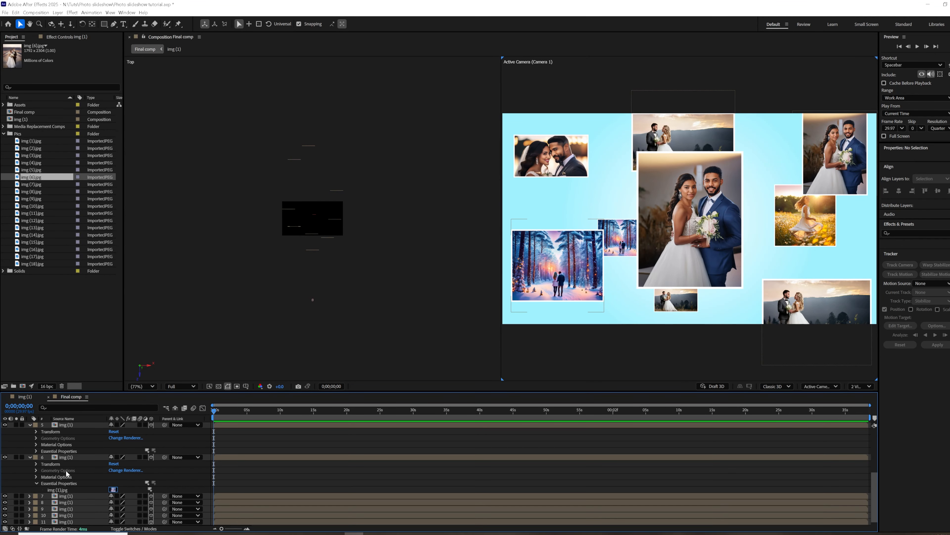
pyautogui.click(66, 457)
pyautogui.moveTo(49, 181); pyautogui.dragTo(938, 272)
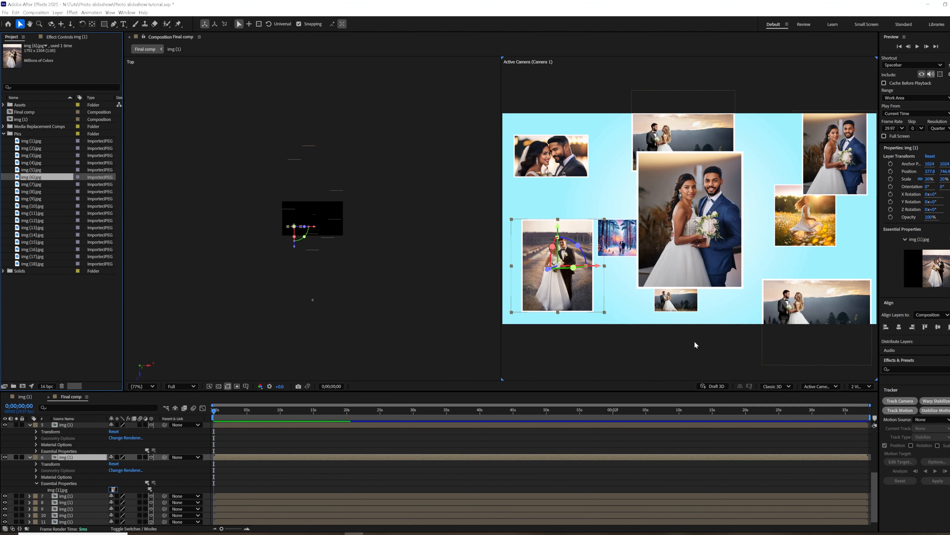
# Replace the images of three photos: img (7).jpg below the centre portrait, img (8).jpg for the lower-right one, img (9).jpg for the upper-right one.
pyautogui.click(70, 497)
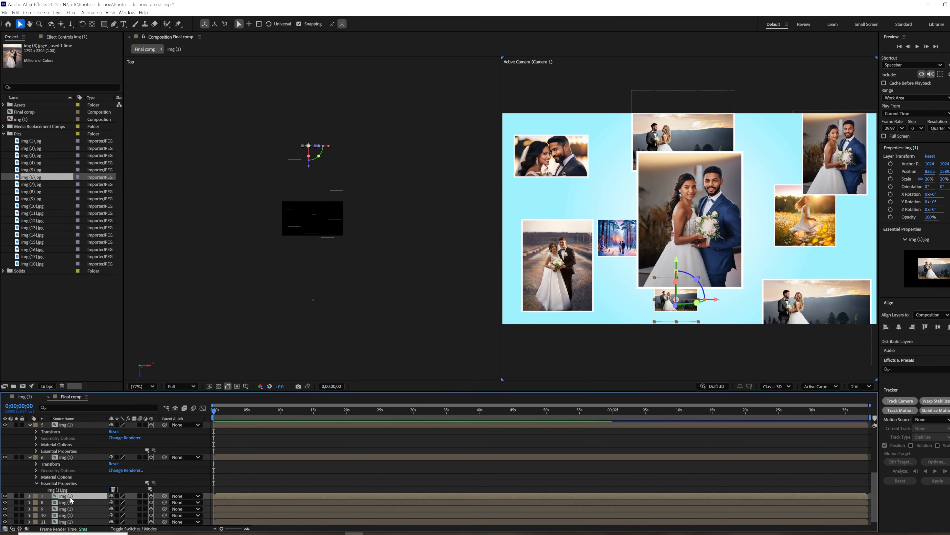
pyautogui.moveTo(31, 184); pyautogui.dragTo(934, 269)
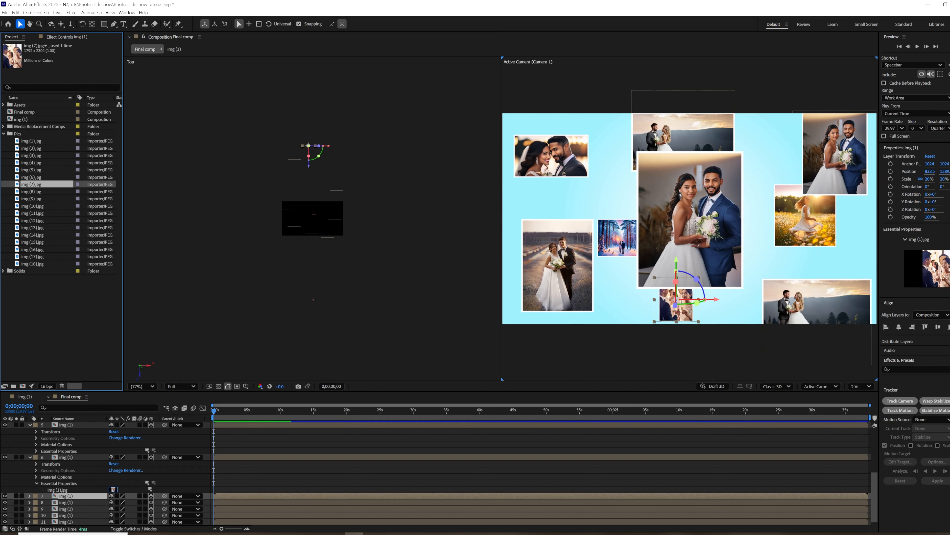
pyautogui.click(804, 295)
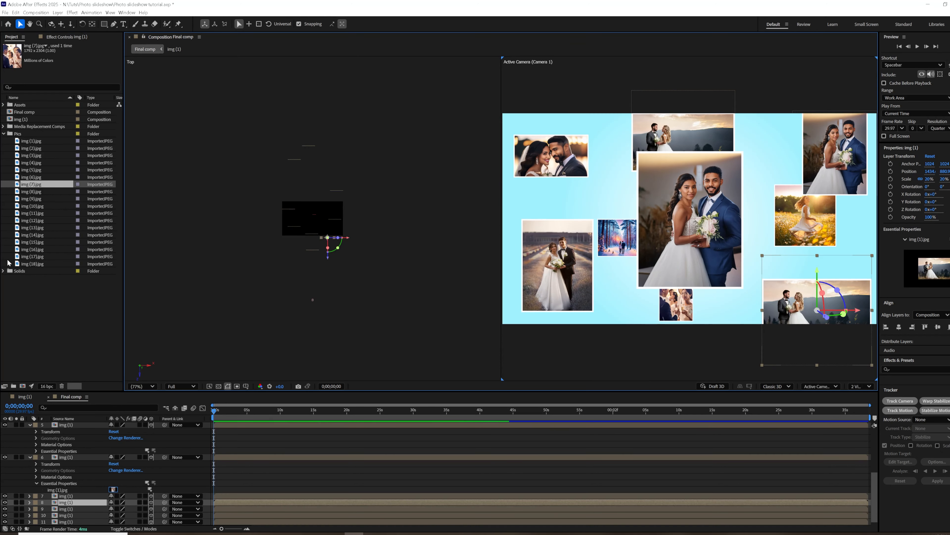
pyautogui.moveTo(30, 192); pyautogui.dragTo(928, 268)
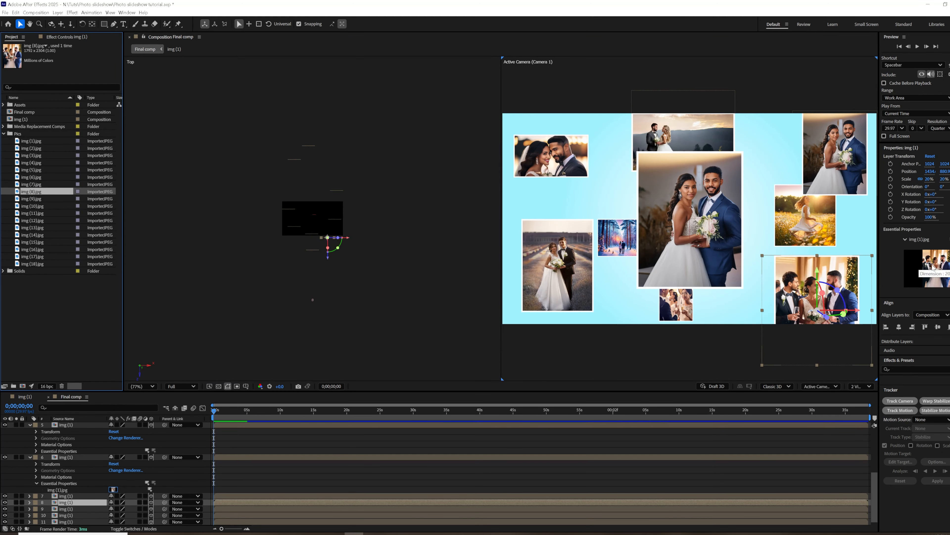
pyautogui.click(832, 131)
pyautogui.moveTo(31, 199); pyautogui.dragTo(922, 269)
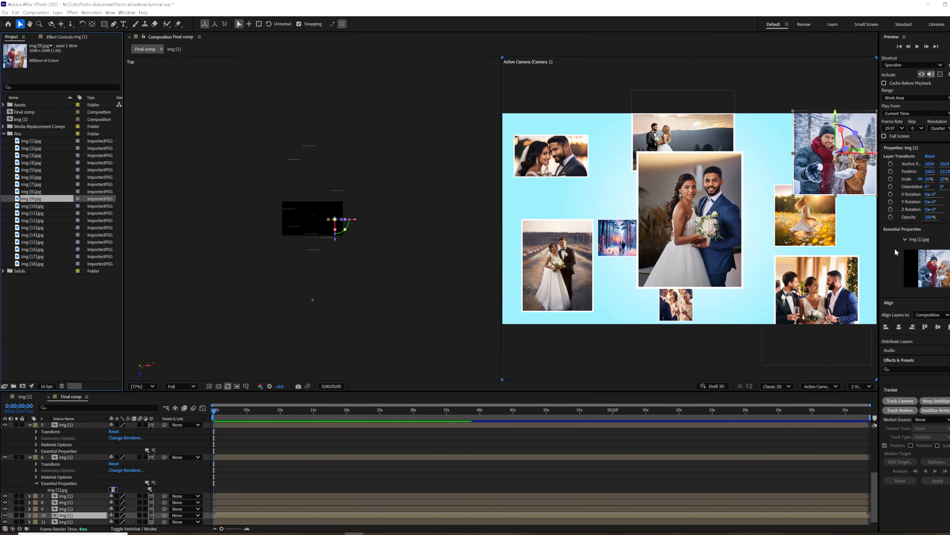
# Shift the img (9).jpg photo inward to about X 1615, Y 240, and lower the flower-field photo beneath it slightly.
pyautogui.moveTo(860, 175); pyautogui.dragTo(830, 176)
pyautogui.click(811, 231)
pyautogui.moveTo(810, 231); pyautogui.dragTo(806, 242)
pyautogui.moveTo(838, 175); pyautogui.dragTo(860, 176)
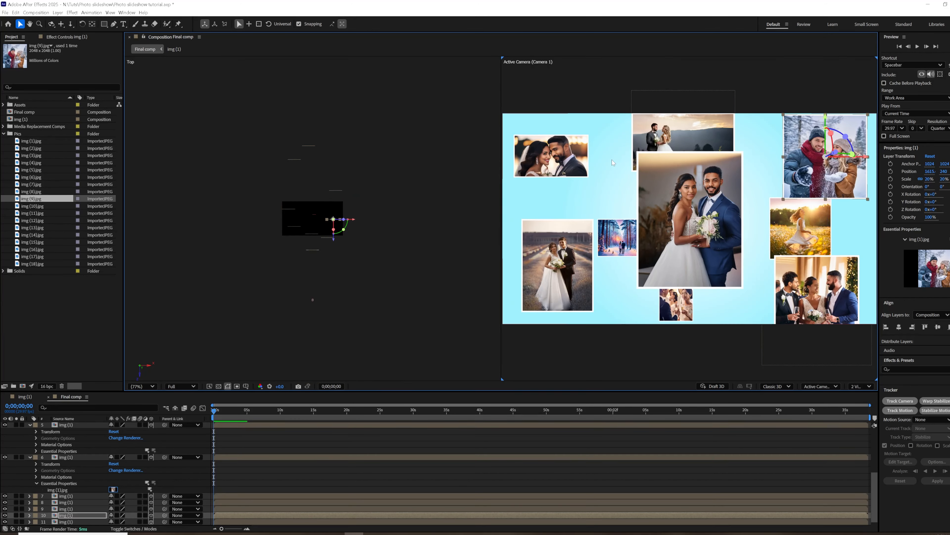
# Bring the img (5).jpg photo closer to the camera and reposition it in the composition's upper-left area, about X 547, Y 358.
pyautogui.click(541, 153)
pyautogui.moveTo(289, 229); pyautogui.dragTo(321, 243)
pyautogui.moveTo(571, 86); pyautogui.dragTo(568, 138)
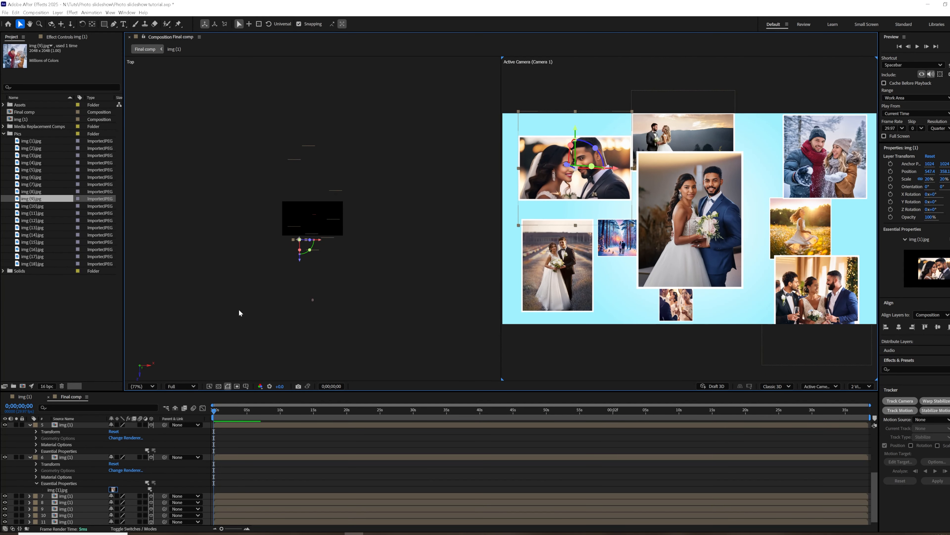
# Collapse the photo layers, turn on depth of field for Camera 1 and set its aperture to 300 pixels.
pyautogui.click(30, 425)
pyautogui.scroll(5, 76, 444)
pyautogui.click(29, 438)
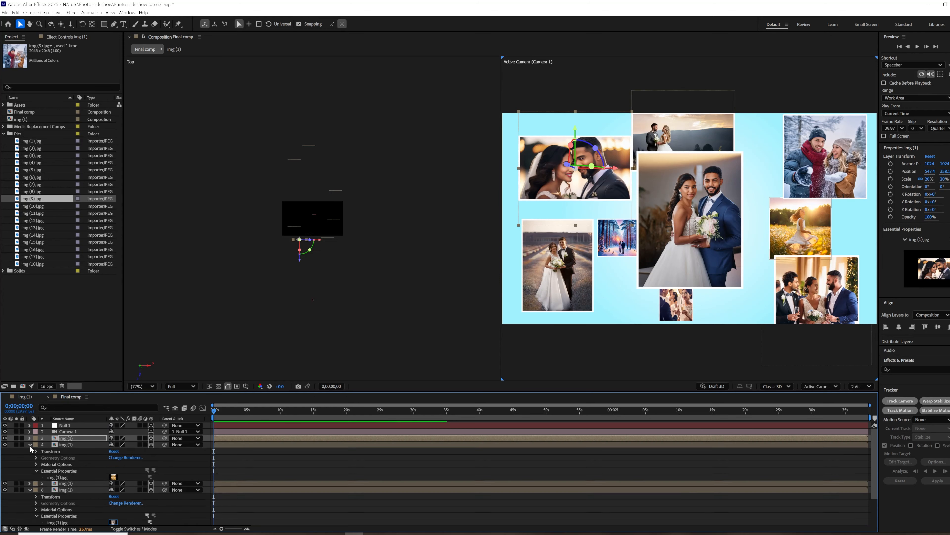
pyautogui.click(29, 444)
pyautogui.click(29, 457)
pyautogui.click(30, 431)
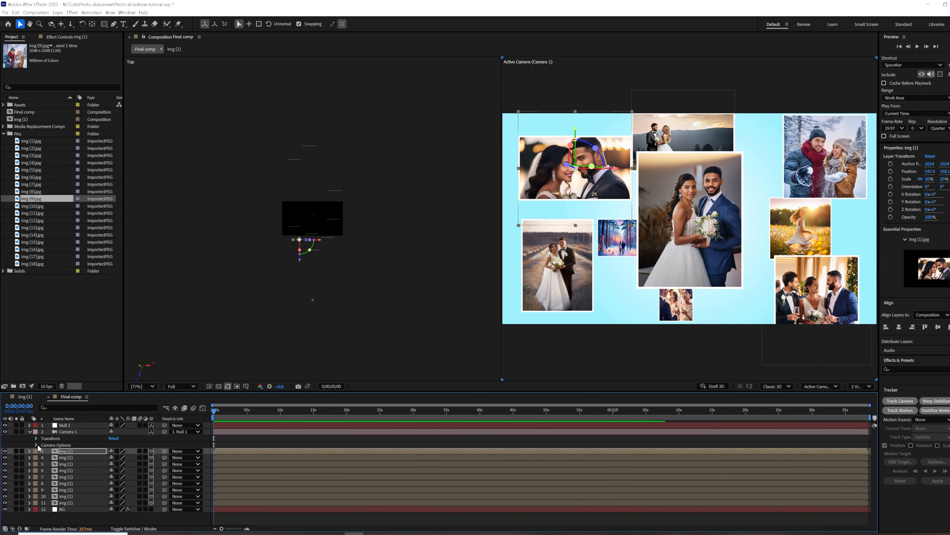
pyautogui.click(37, 445)
pyautogui.click(111, 457)
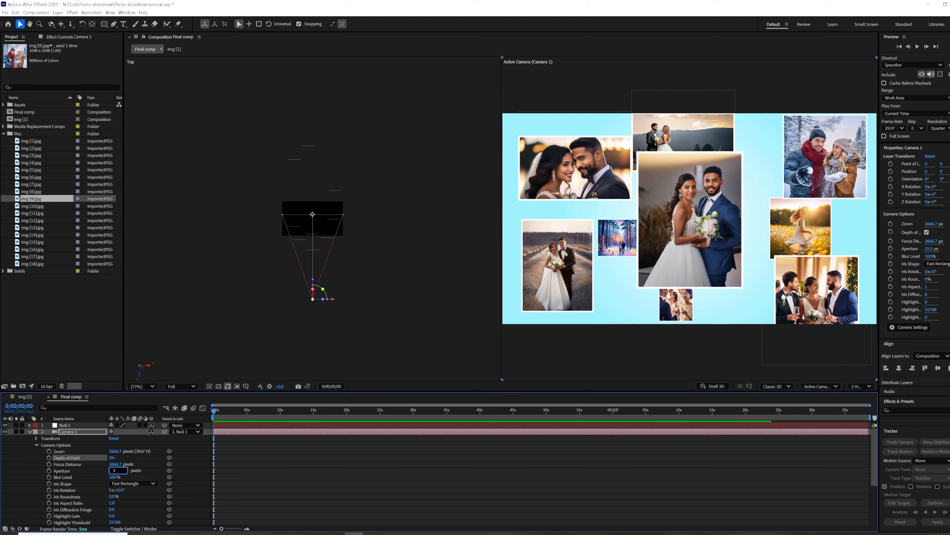
pyautogui.write('300')
pyautogui.click(90, 471)
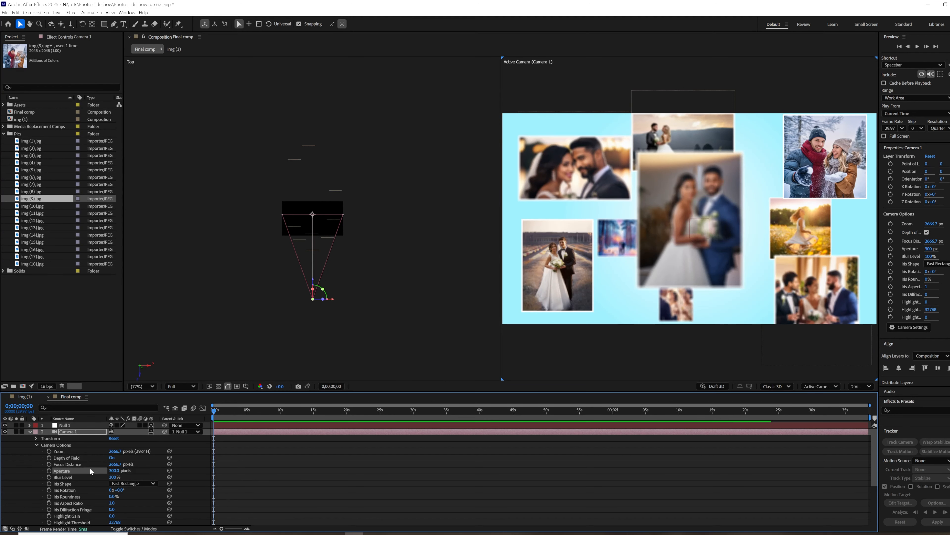
# Set Camera 1's focus distance to about 1520.7 pixels so the centre portrait is in sharp focus.
pyautogui.moveTo(116, 466); pyautogui.dragTo(17, 522)
pyautogui.moveTo(117, 466); pyautogui.dragTo(23, 483)
pyautogui.moveTo(117, 464); pyautogui.dragTo(143, 473)
pyautogui.scroll(3, 785, 238)
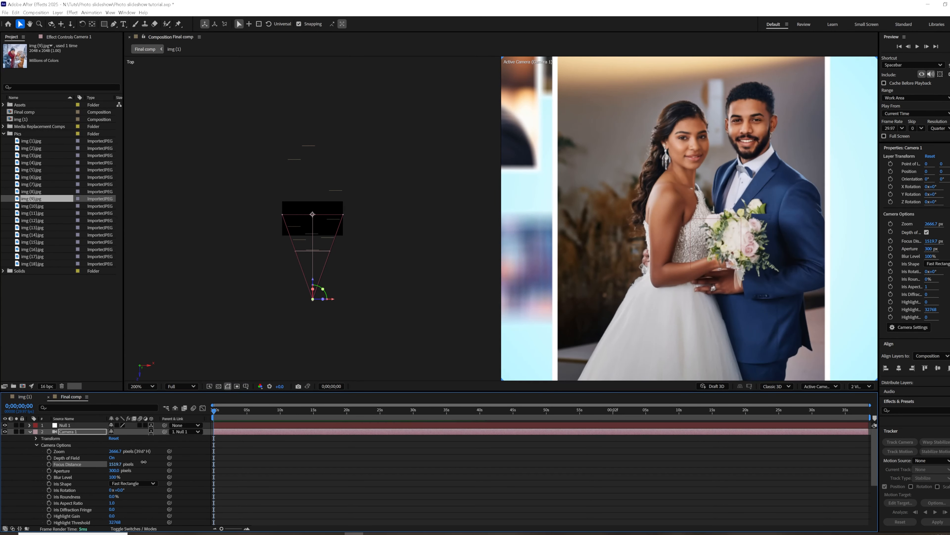
pyautogui.moveTo(144, 461); pyautogui.dragTo(146, 461)
pyautogui.scroll(-4, 734, 295)
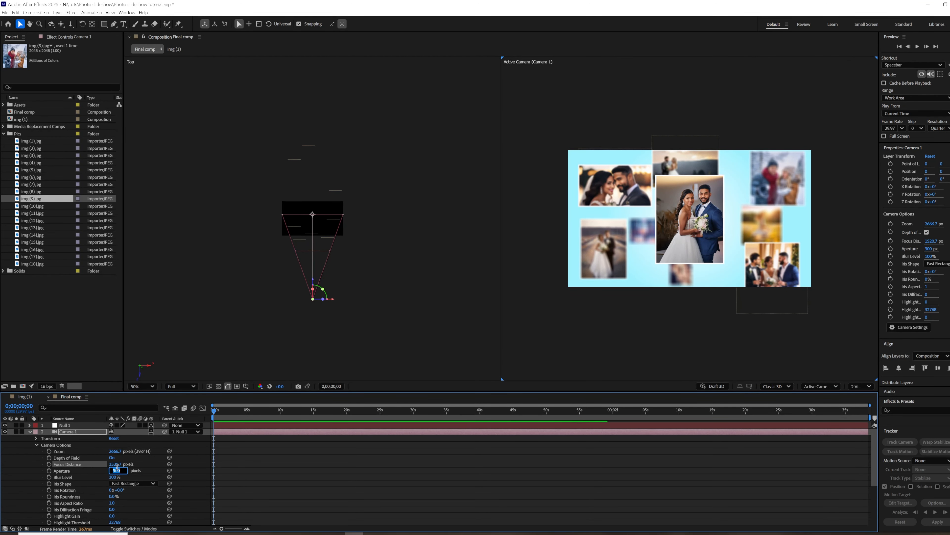
# Set Camera 1's aperture to 250 pixels and collapse its properties.
pyautogui.click(157, 475)
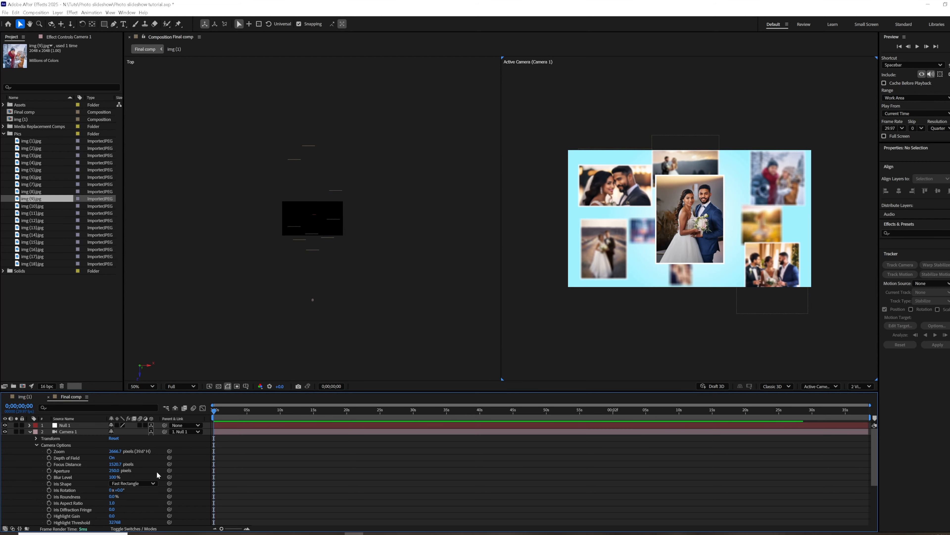
pyautogui.press('/')
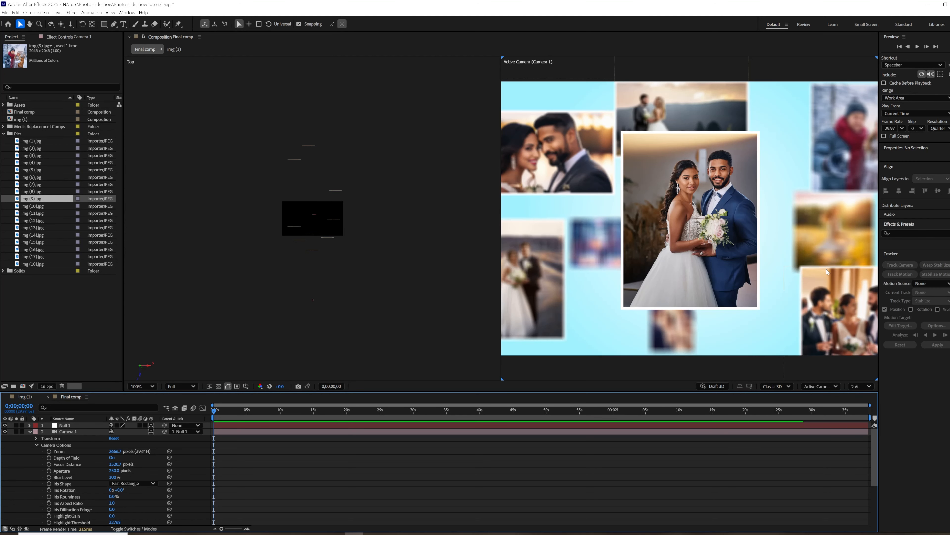
pyautogui.click(30, 432)
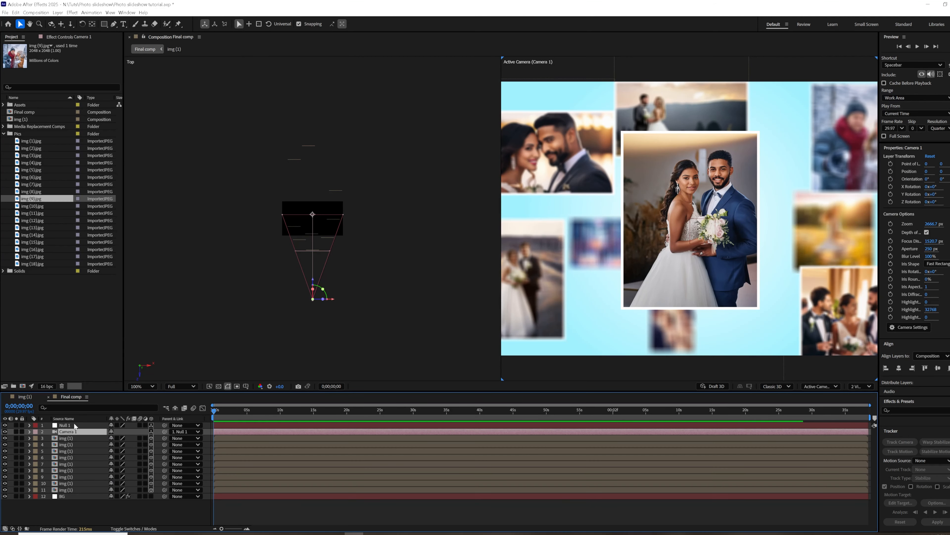
# Add the expression wiggle(.5,50) to the Position of Null 1 and preview the camera motion.
pyautogui.click(74, 425)
pyautogui.press('p')
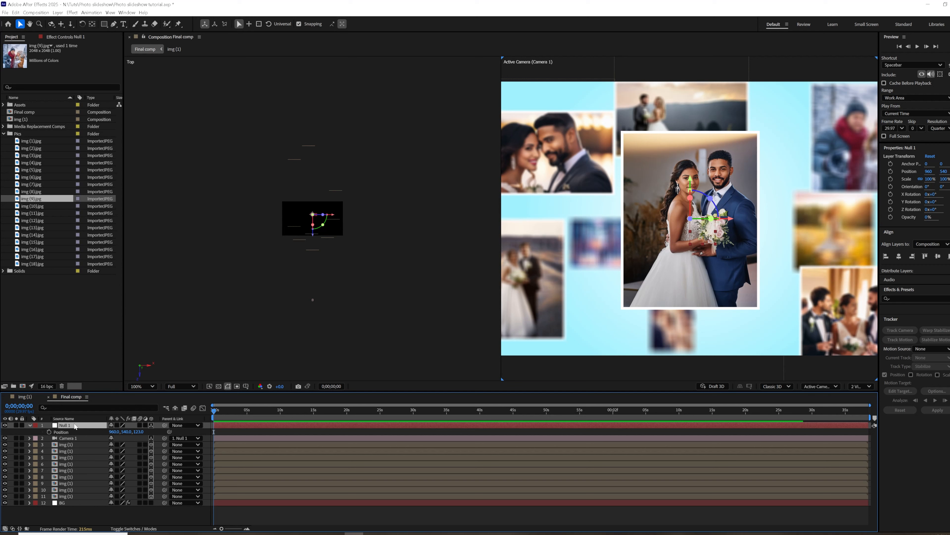
pyautogui.keyDown('alt'); pyautogui.click(49, 429); pyautogui.keyUp('alt')
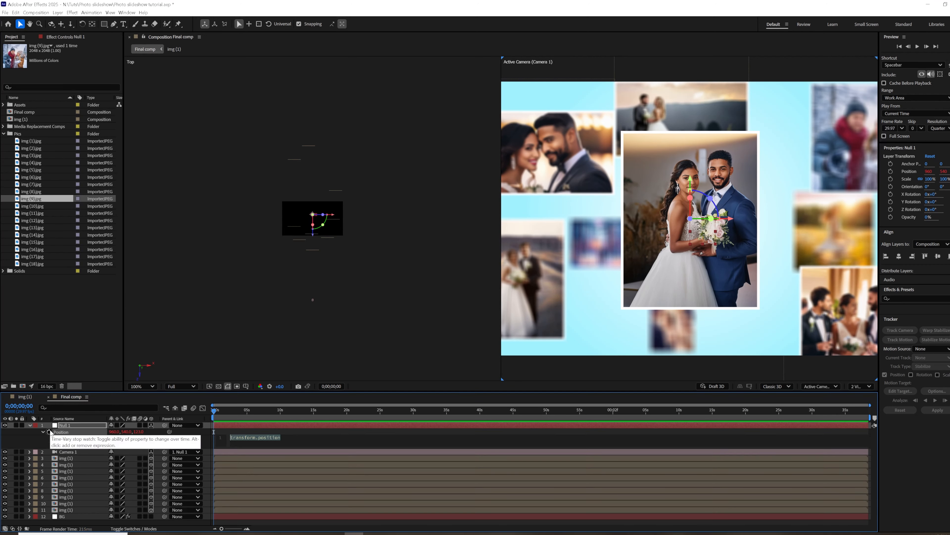
pyautogui.write('wigg')
pyautogui.press('Return')
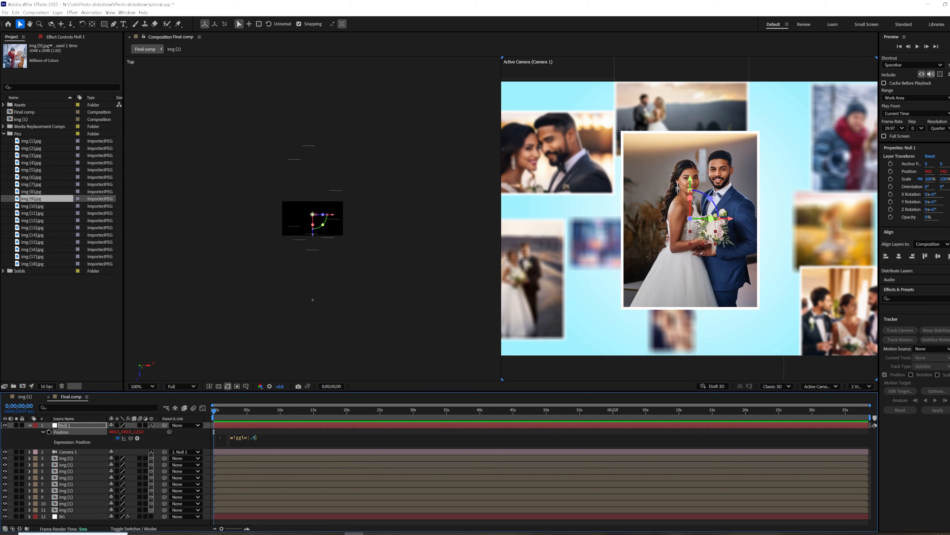
pyautogui.click(214, 431)
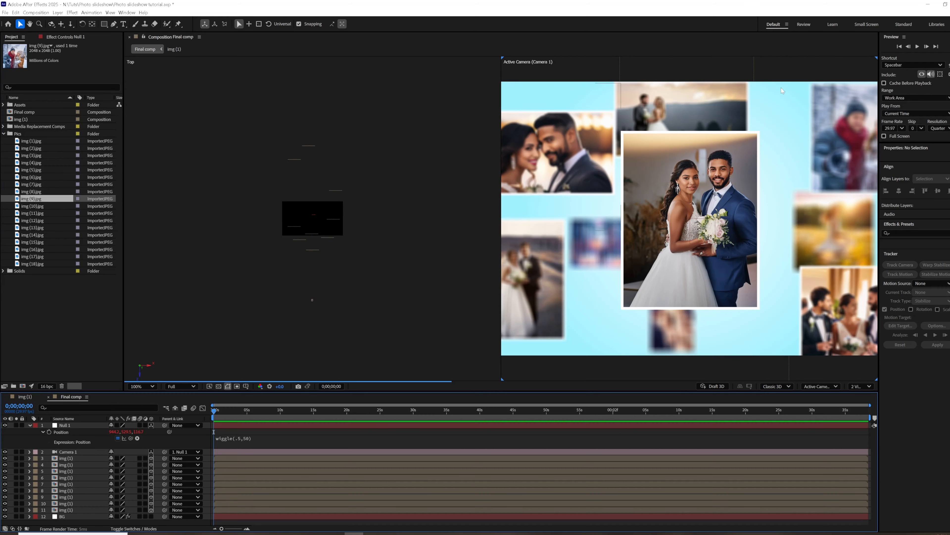
pyautogui.click(918, 46)
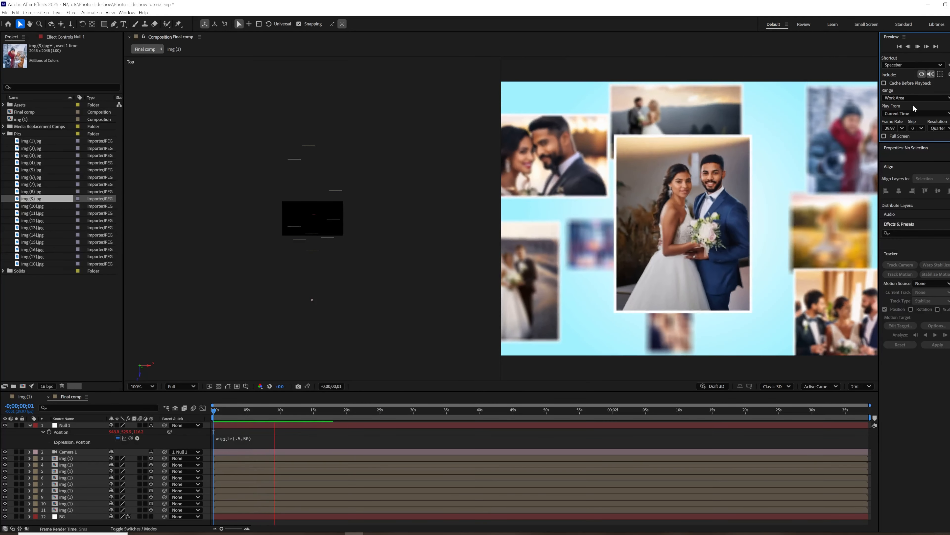
pyautogui.press('space')
# Change the Null 1 Position expression to wiggle(.5,20) and preview the camera motion from the current time.
pyautogui.click(246, 435)
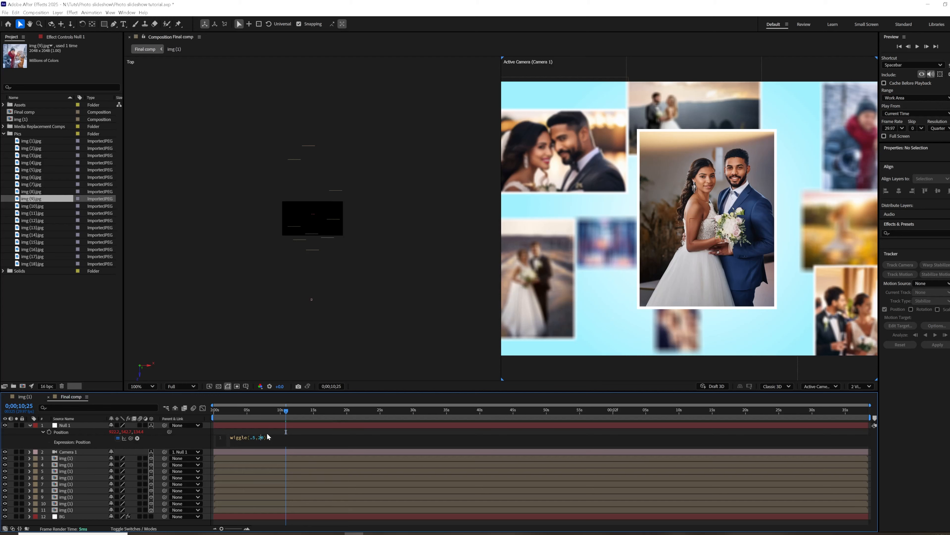
pyautogui.click(194, 417)
pyautogui.click(918, 47)
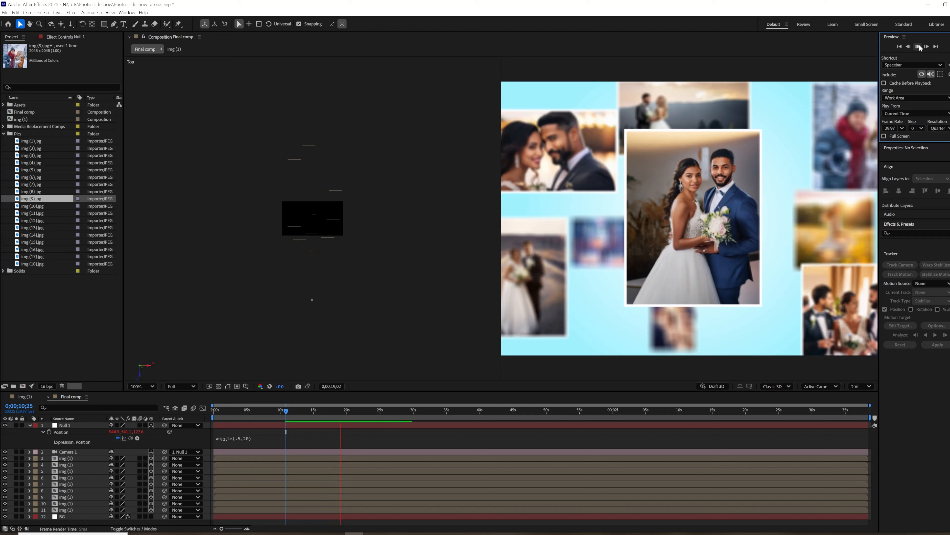
pyautogui.click(918, 47)
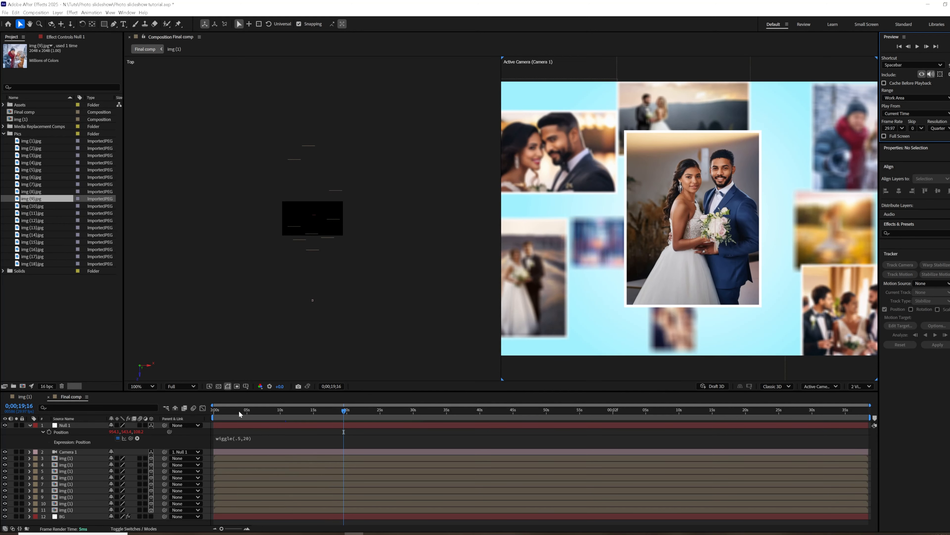
# Set the viewer magnification to Fit and return to the start of the composition.
pyautogui.click(152, 385)
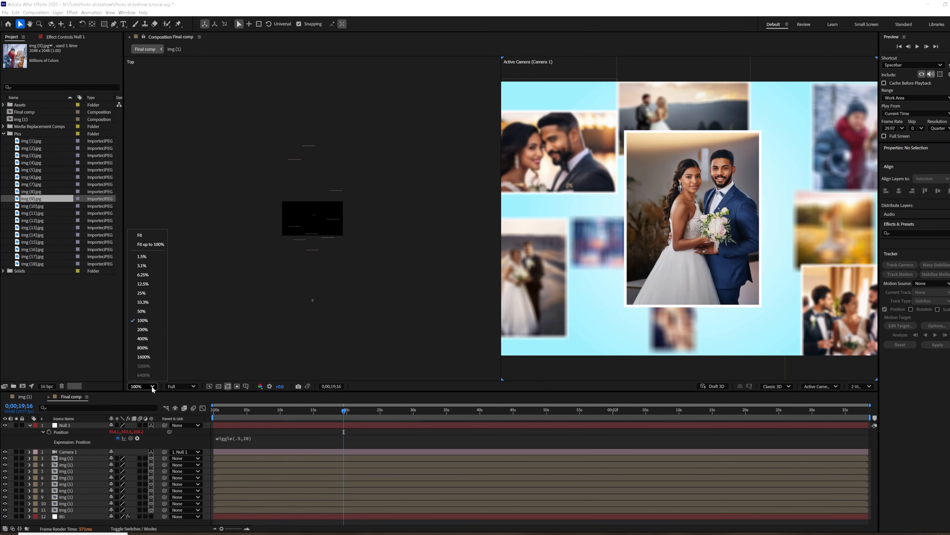
pyautogui.click(148, 236)
pyautogui.click(216, 420)
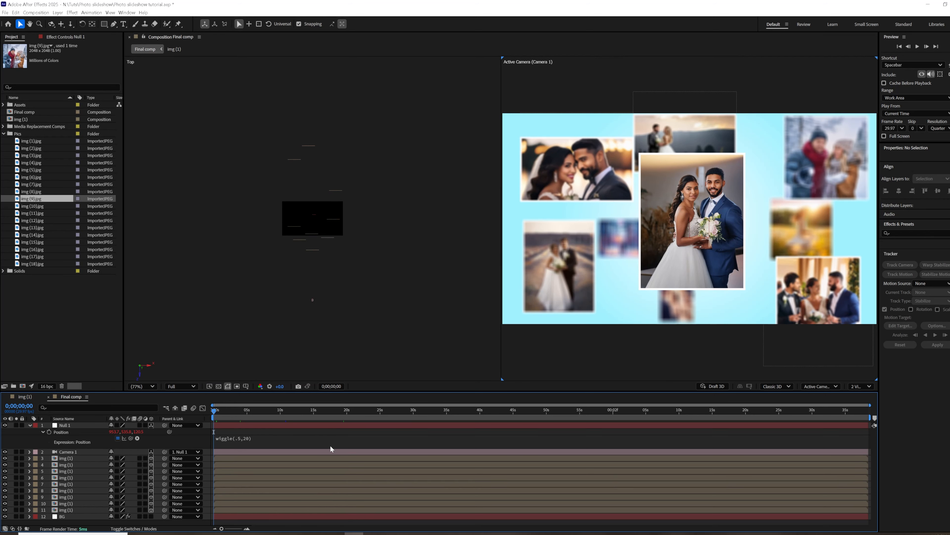
# Keyframe Null 1's Position with the end keyframe at about 0;00;01;04 and the starting Z far beyond all the photos, and preview the move.
pyautogui.click(49, 432)
pyautogui.moveTo(214, 433); pyautogui.dragTo(234, 433)
pyautogui.click(247, 529)
pyautogui.click(247, 528)
pyautogui.click(247, 529)
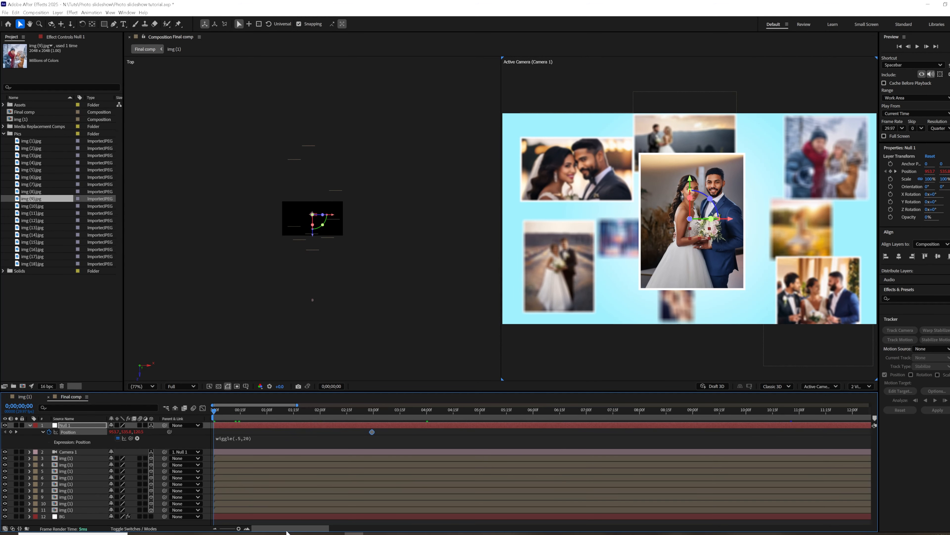
pyautogui.moveTo(306, 447); pyautogui.dragTo(275, 452)
pyautogui.moveTo(141, 434); pyautogui.dragTo(472, 396)
pyautogui.press('space')
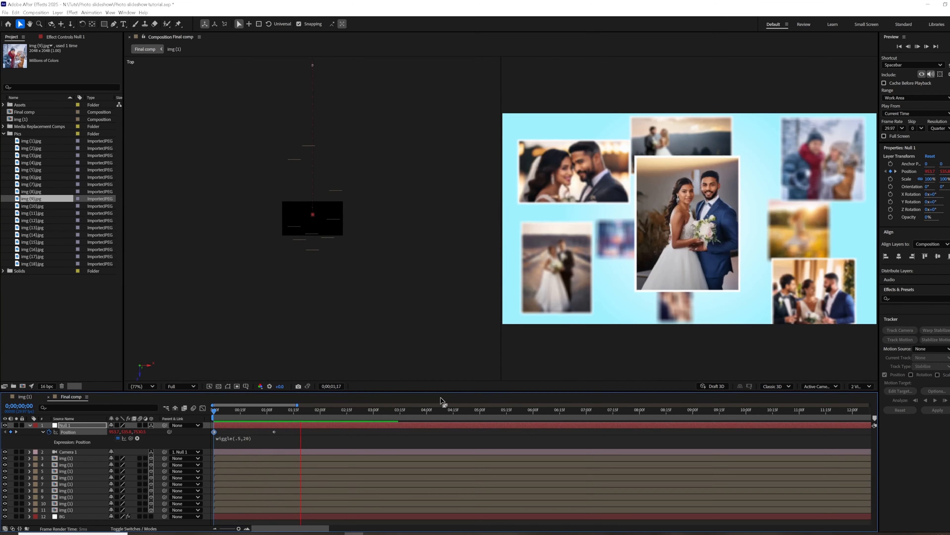
# Move Null 1's second Position keyframe to about 0;00;02;01 and return to the composition start.
pyautogui.moveTo(243, 410); pyautogui.dragTo(274, 411)
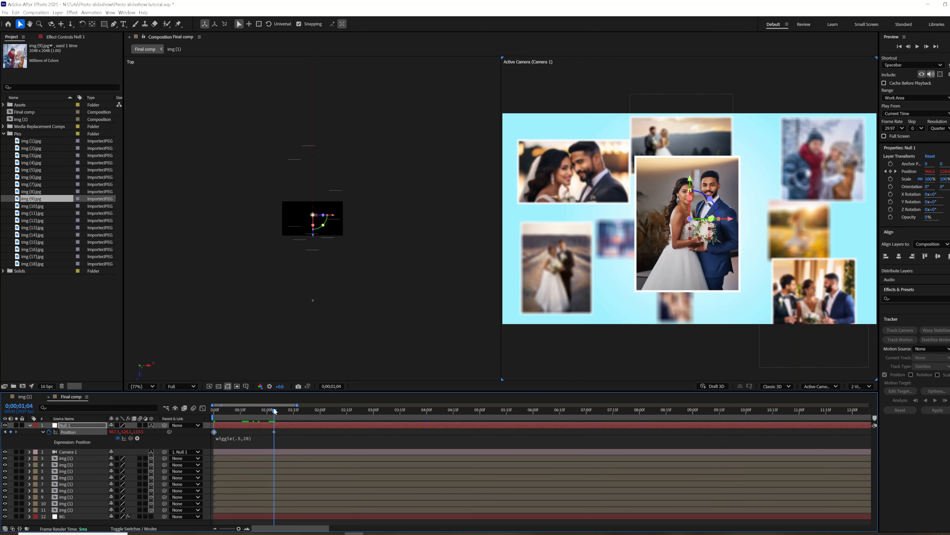
pyautogui.moveTo(274, 431); pyautogui.dragTo(323, 429)
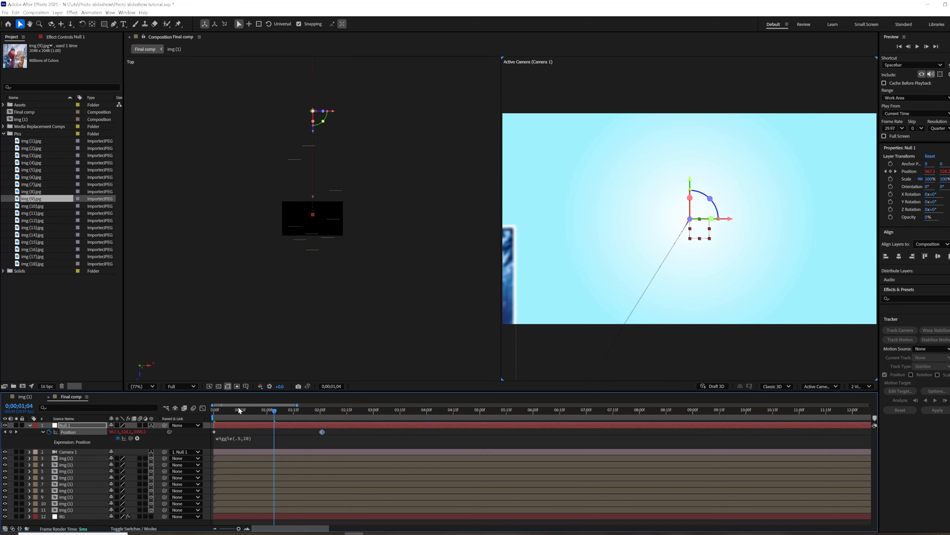
pyautogui.press('Home')
pyautogui.moveTo(721, 219); pyautogui.dragTo(634, 221)
pyautogui.moveTo(215, 411); pyautogui.dragTo(195, 433)
pyautogui.press('Home')
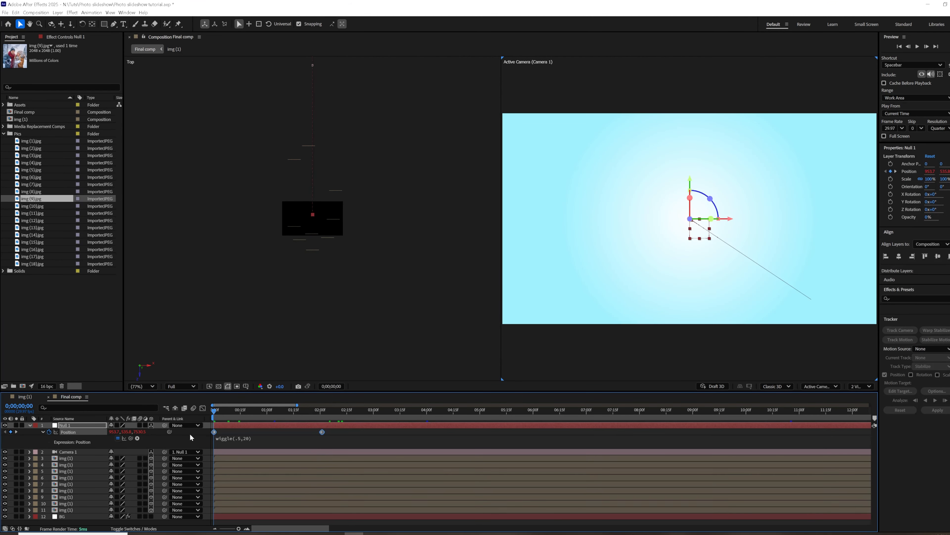
# Ease both Null 1 Position keyframes and lengthen the end keyframe's incoming influence in the speed graph for a fast start and slow finish.
pyautogui.click(202, 408)
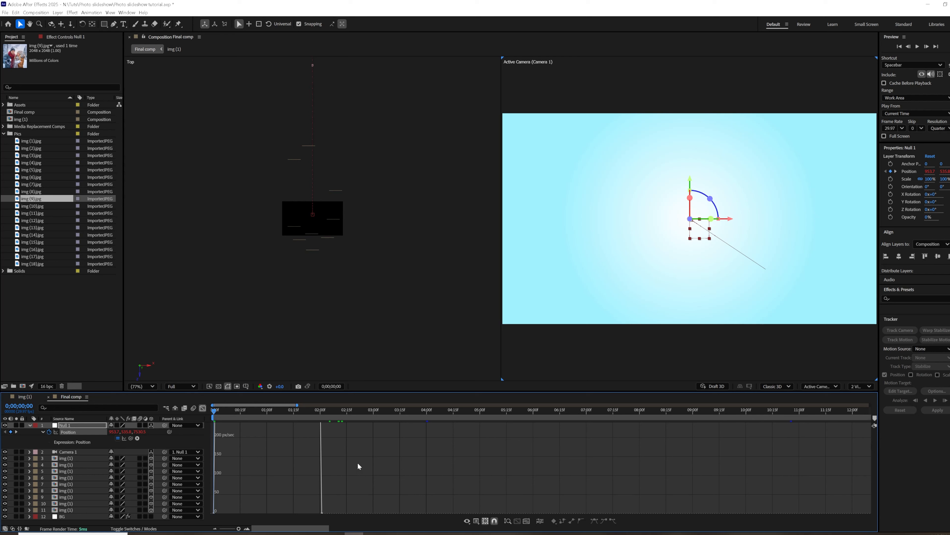
pyautogui.click(520, 522)
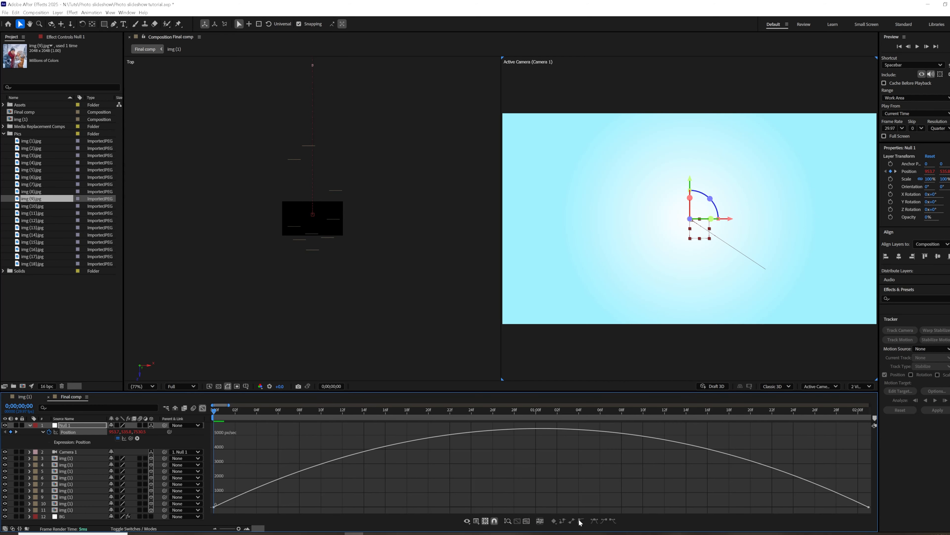
pyautogui.click(62, 433)
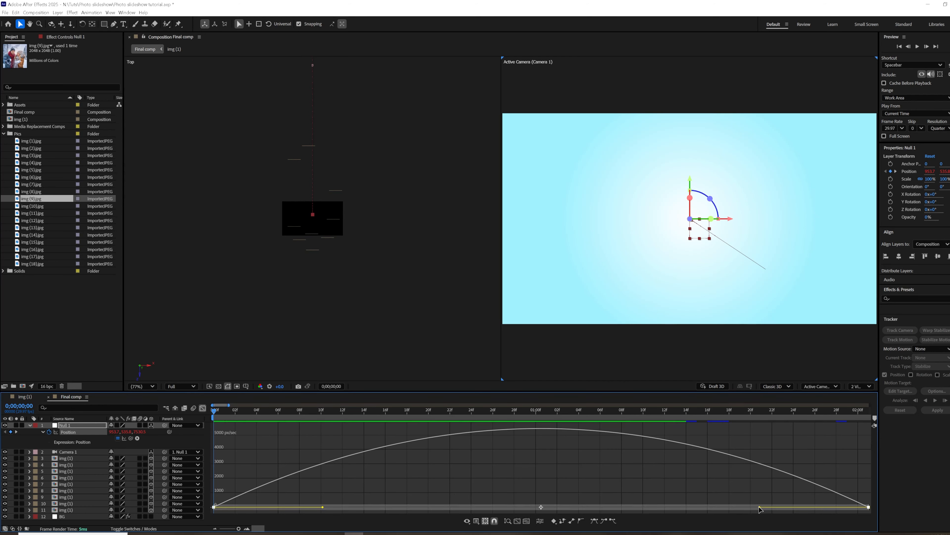
pyautogui.moveTo(759, 509); pyautogui.dragTo(541, 507)
pyautogui.click(518, 521)
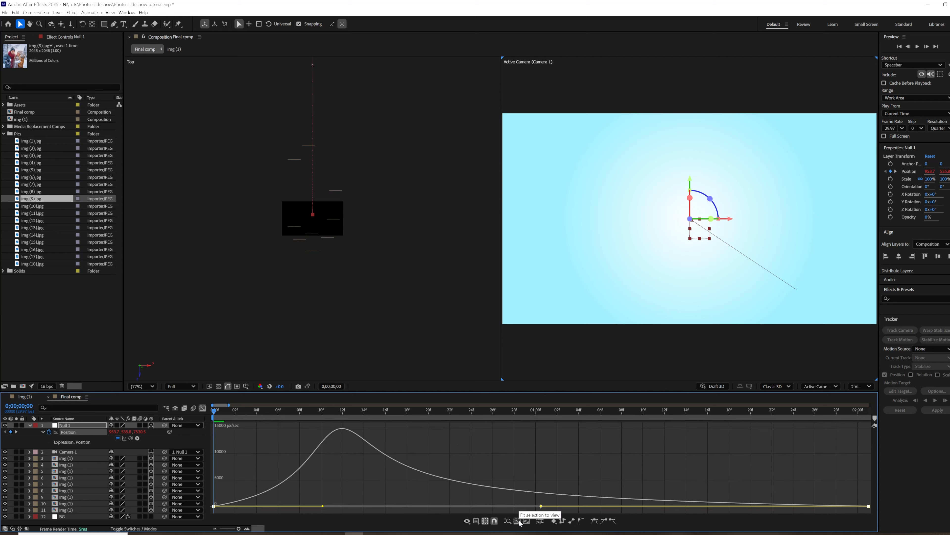
pyautogui.click(202, 409)
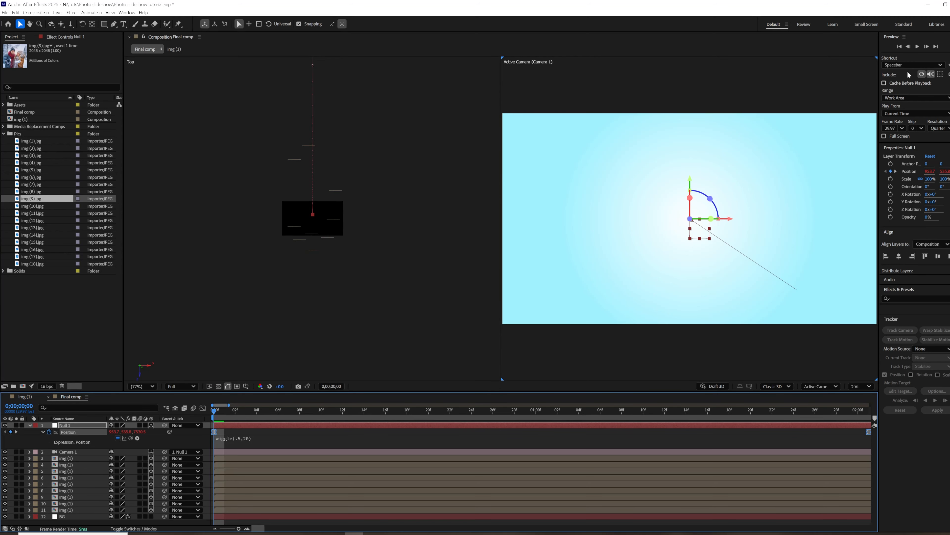
# Widen the visible timeline range and preview the opening camera move from the start.
pyautogui.moveTo(238, 529); pyautogui.dragTo(231, 528)
pyautogui.click(922, 49)
pyautogui.press('space')
pyautogui.press('Home')
pyautogui.click(919, 47)
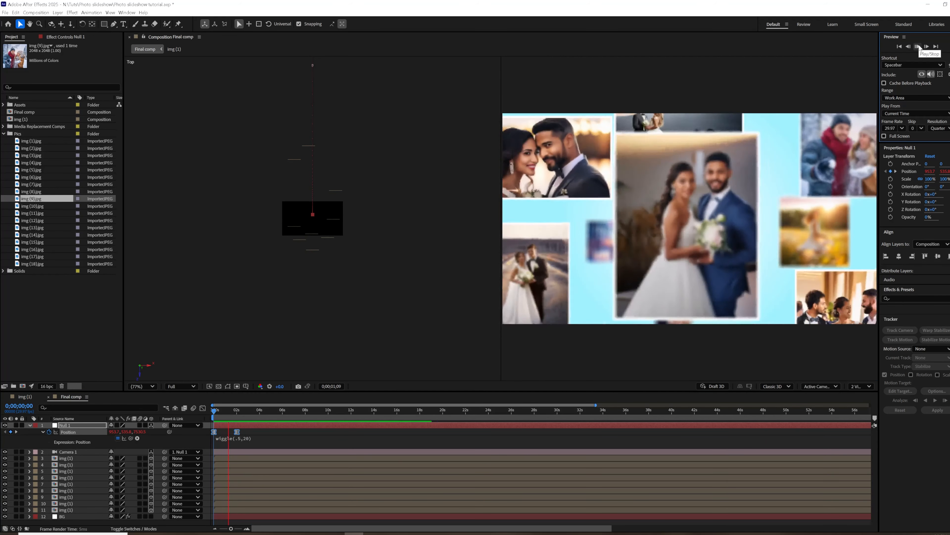
pyautogui.click(921, 47)
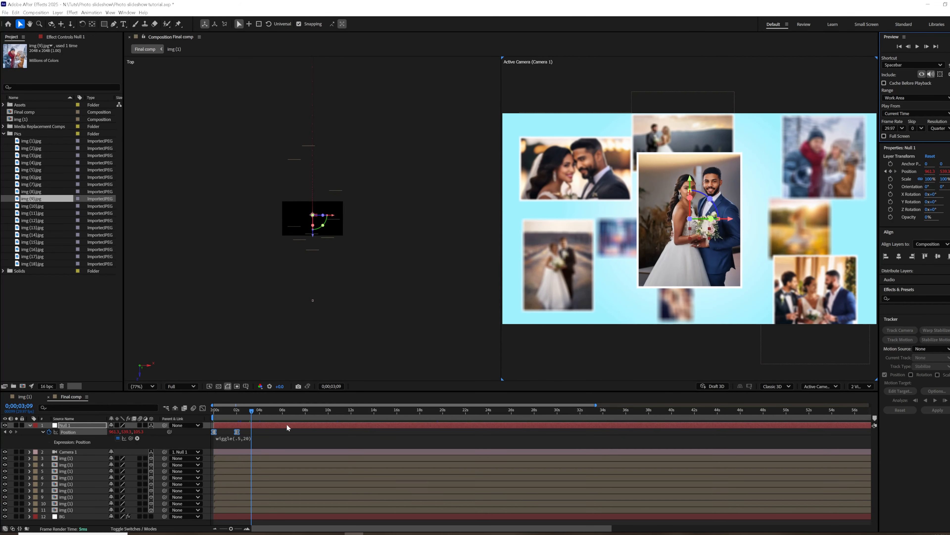
pyautogui.press('Home')
pyautogui.click(919, 46)
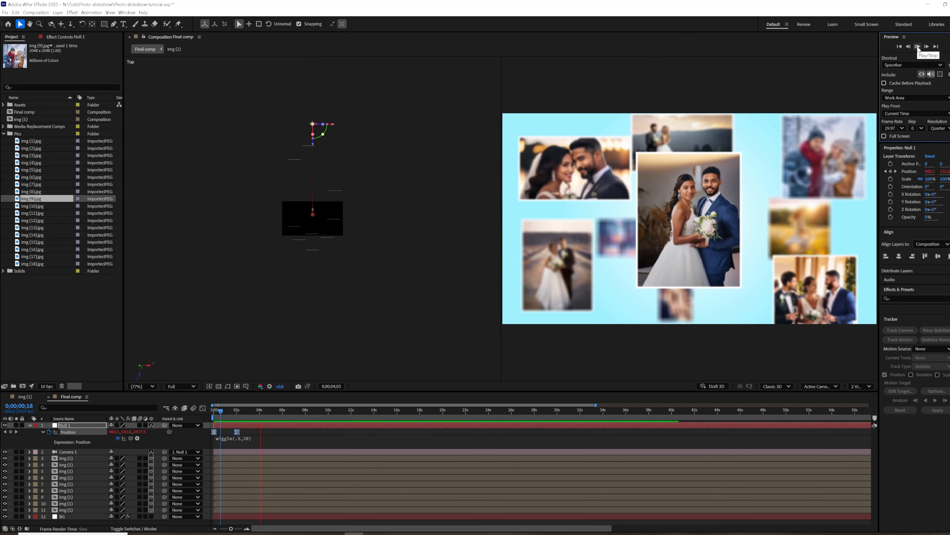
pyautogui.press('space')
# Add a Null 1 Position hold keyframe at about 4.6 seconds and move the null at 0;00;06;07 to frame the girl in the flower field.
pyautogui.click(10, 432)
pyautogui.moveTo(279, 412); pyautogui.dragTo(286, 411)
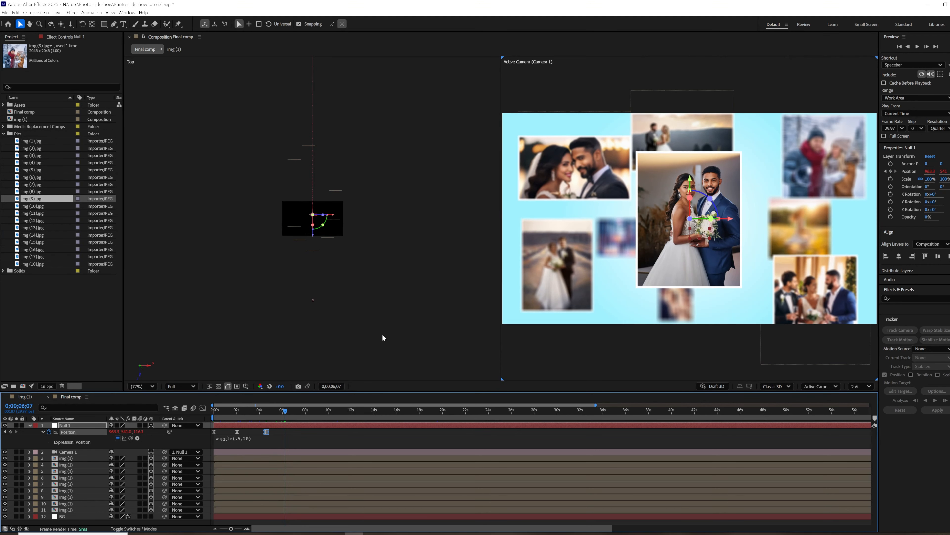
pyautogui.moveTo(730, 218); pyautogui.dragTo(755, 221)
pyautogui.moveTo(139, 432); pyautogui.dragTo(208, 425)
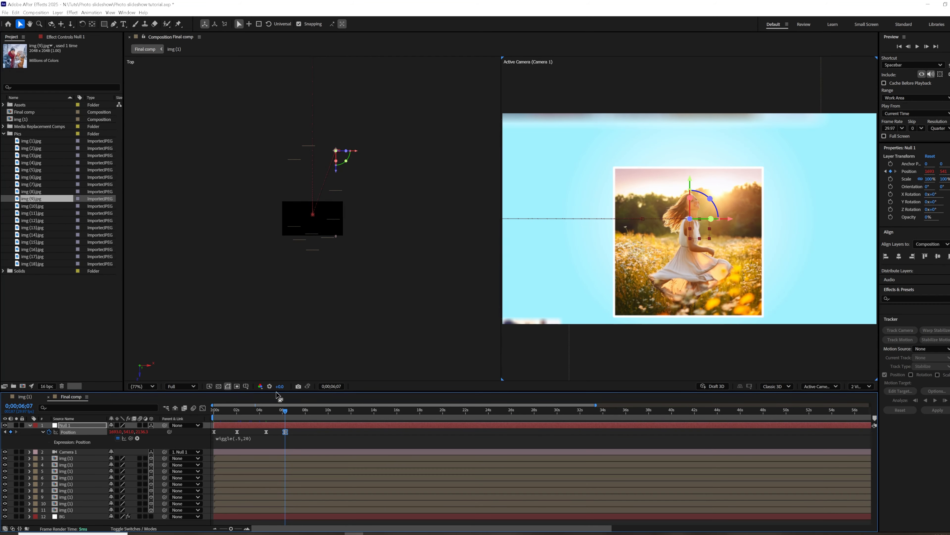
# Adjust Null 1's Y position at 0;00;06;07 to centre the girl photo vertically and preview the animation from the start.
pyautogui.moveTo(691, 176); pyautogui.dragTo(684, 213)
pyautogui.hotkey('ctrl', 'z')
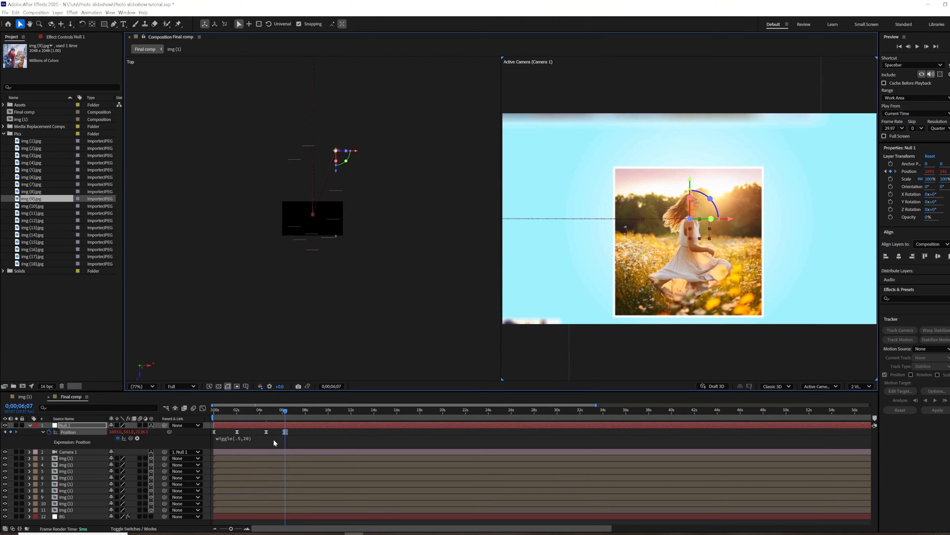
pyautogui.moveTo(127, 432); pyautogui.dragTo(178, 406)
pyautogui.moveTo(284, 413); pyautogui.dragTo(214, 413)
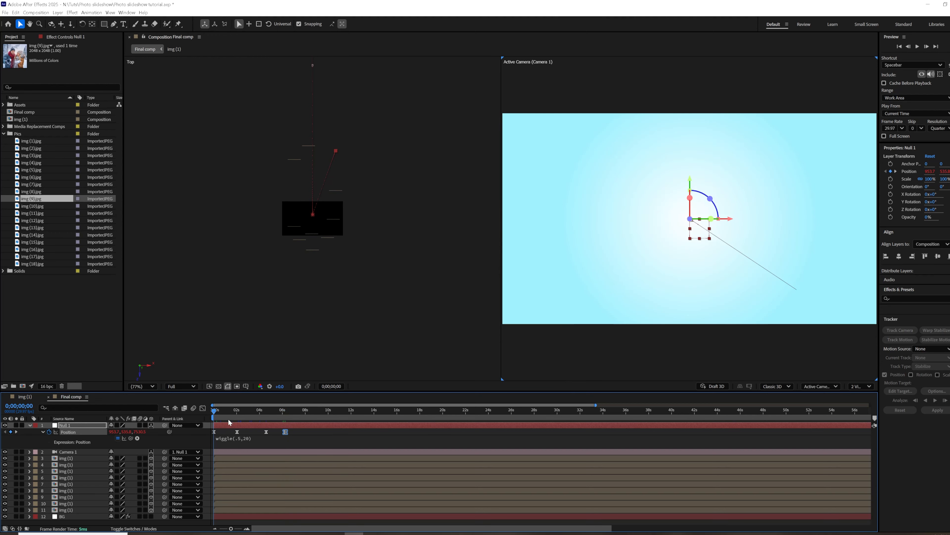
pyautogui.press('space')
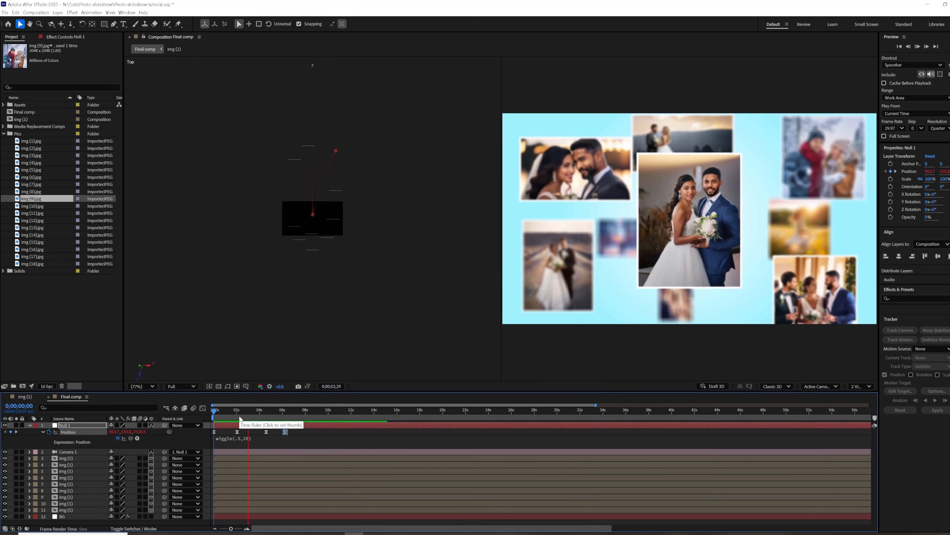
# Set the girl photo's hold keyframe at about 8.5 seconds and move Null 1 at 0;00;09;26 to frame the couple in the lavender field.
pyautogui.moveTo(239, 415); pyautogui.dragTo(325, 413)
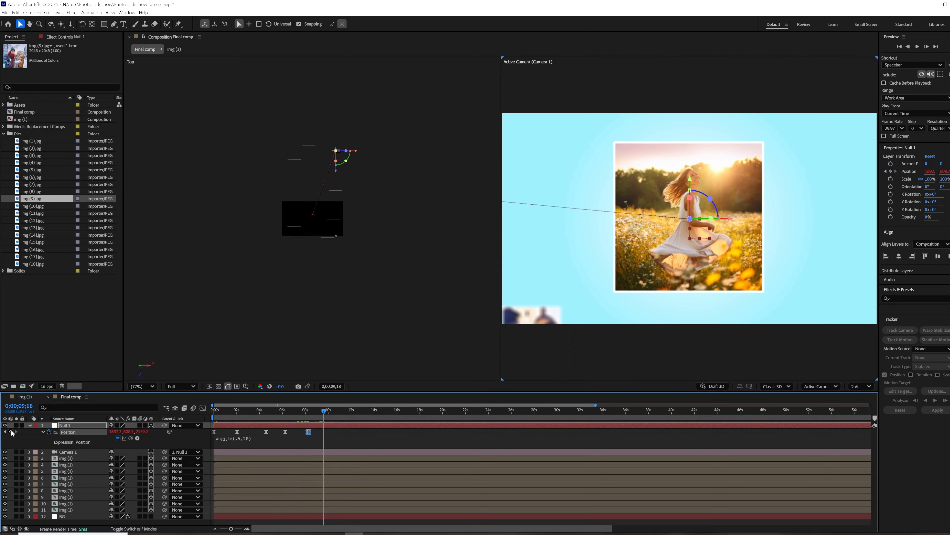
pyautogui.keyDown('shift'); pyautogui.click(309, 432); pyautogui.keyUp('shift')
pyautogui.moveTo(308, 432); pyautogui.dragTo(311, 432)
pyautogui.click(16, 431)
pyautogui.moveTo(130, 431); pyautogui.dragTo(196, 425)
pyautogui.hotkey('ctrl', 'z')
pyautogui.moveTo(114, 432); pyautogui.dragTo(186, 406)
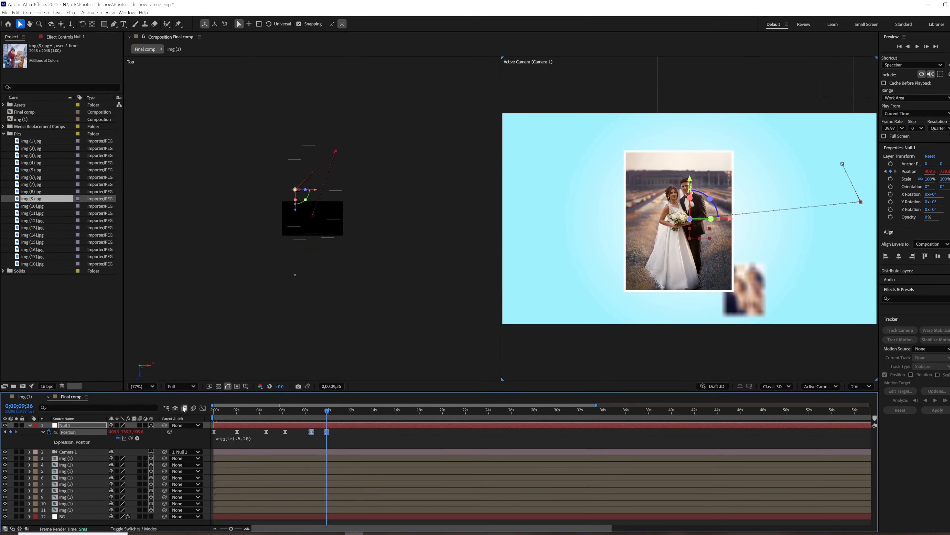
# Preview the camera move from the girl photo to the couple in the lavender field.
pyautogui.moveTo(327, 412); pyautogui.dragTo(282, 412)
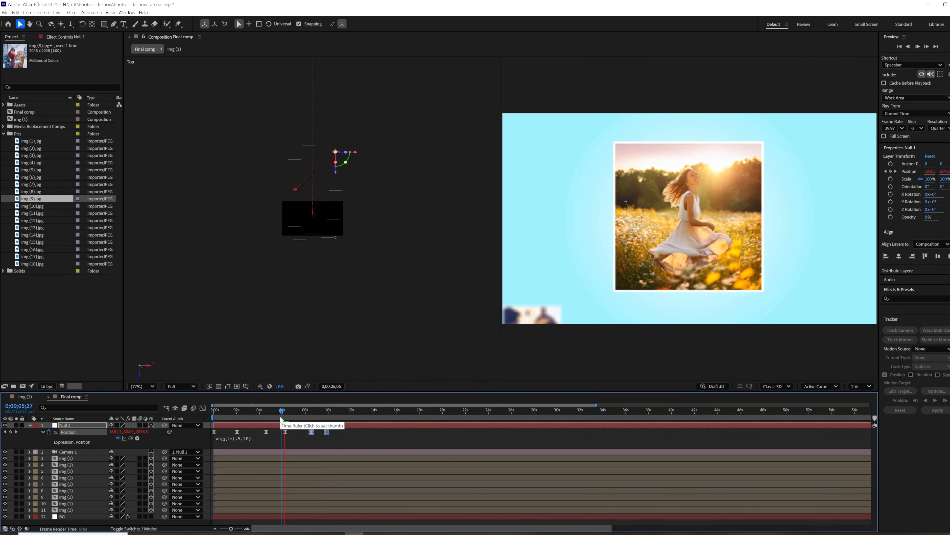
pyautogui.press('space')
pyautogui.press('space')
pyautogui.moveTo(282, 413)
pyautogui.mouseDown()
pyautogui.moveTo(301, 419)
pyautogui.moveTo(286, 422)
pyautogui.mouseUp()
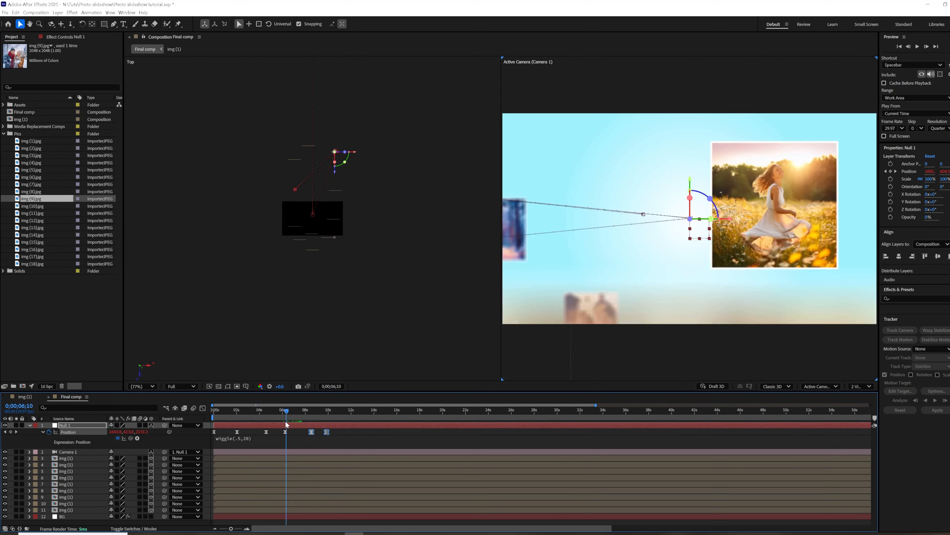
pyautogui.press('space')
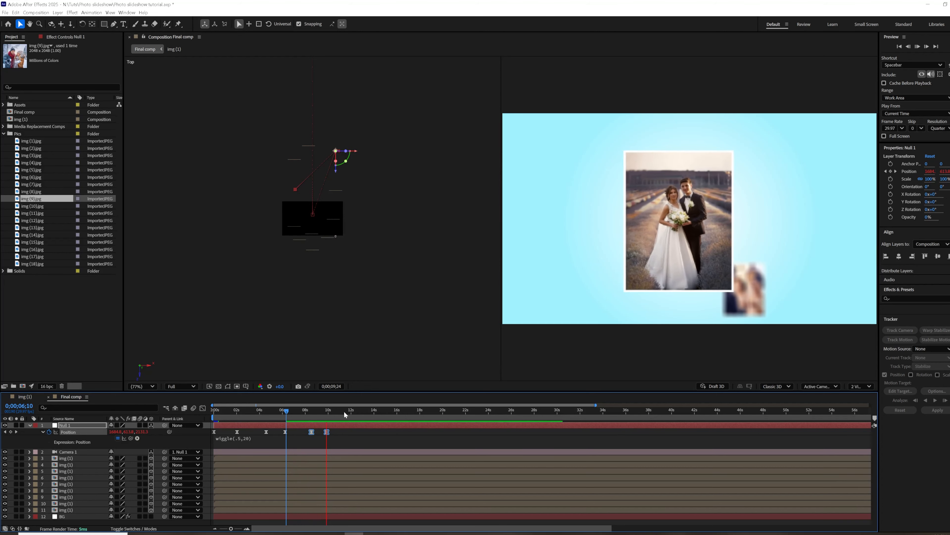
pyautogui.press('space')
# Inspect the speed graph of Null 1's Position while previewing the animation from the start.
pyautogui.hotkey('shift', 'F3')
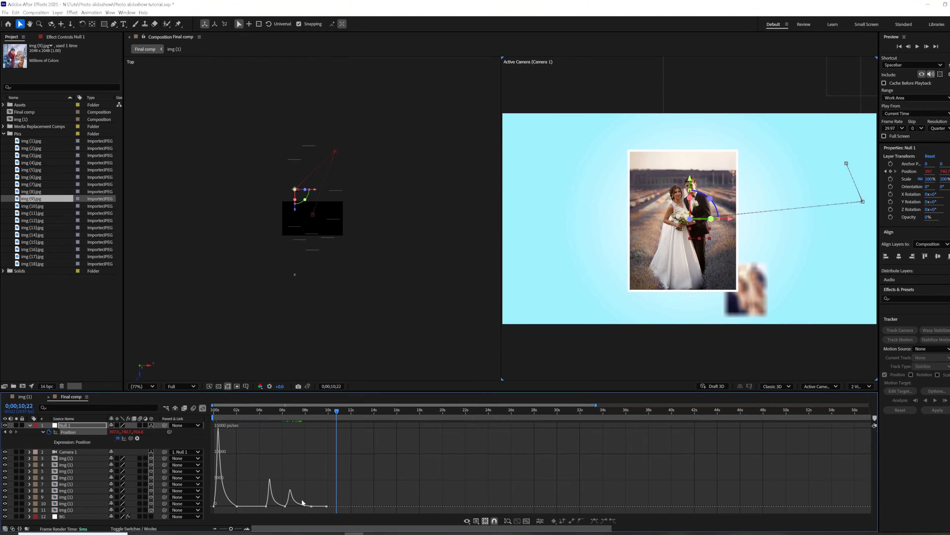
pyautogui.moveTo(225, 420); pyautogui.dragTo(203, 421)
pyautogui.press('space')
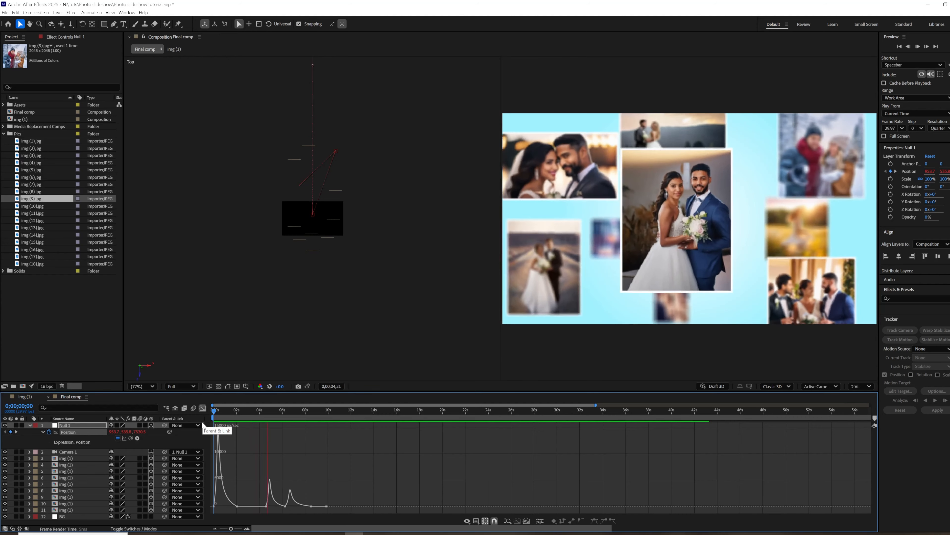
pyautogui.click(277, 412)
pyautogui.click(203, 408)
# Try shorter timing with Null 1 Position keyframes at 0;00;07;09 and 0;00;08;02, and preview the move between the two photos.
pyautogui.moveTo(279, 413); pyautogui.dragTo(305, 413)
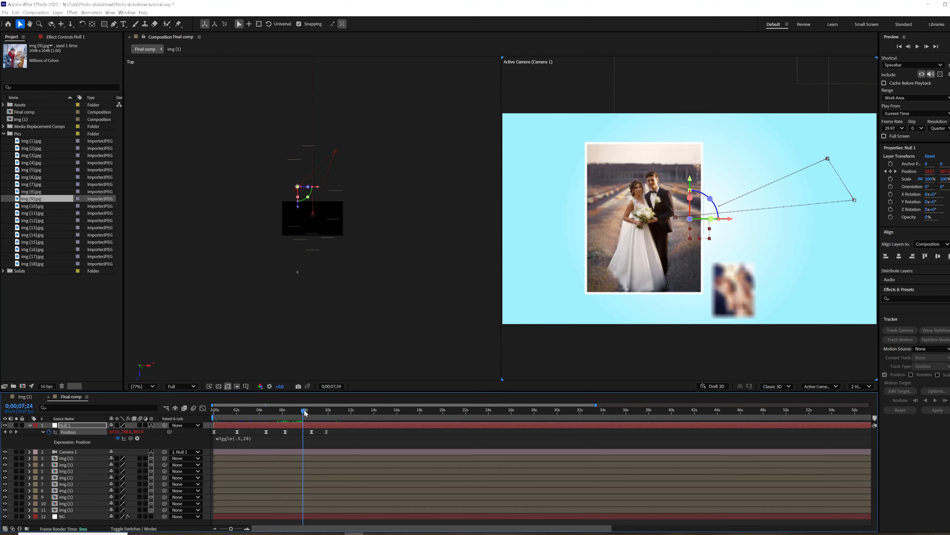
pyautogui.moveTo(299, 419)
pyautogui.mouseDown()
pyautogui.moveTo(284, 433)
pyautogui.moveTo(332, 436)
pyautogui.moveTo(307, 434)
pyautogui.mouseUp()
pyautogui.click(316, 436)
pyautogui.press('space')
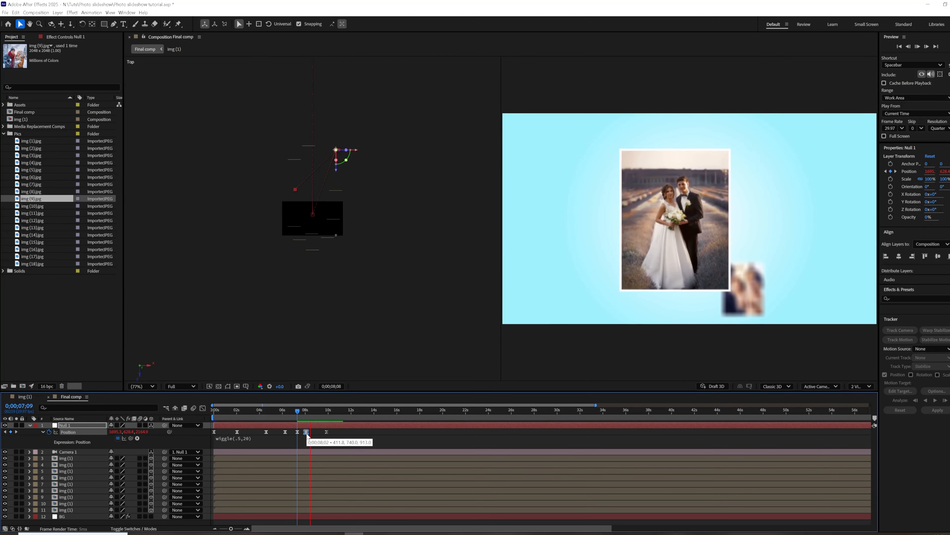
pyautogui.click(278, 411)
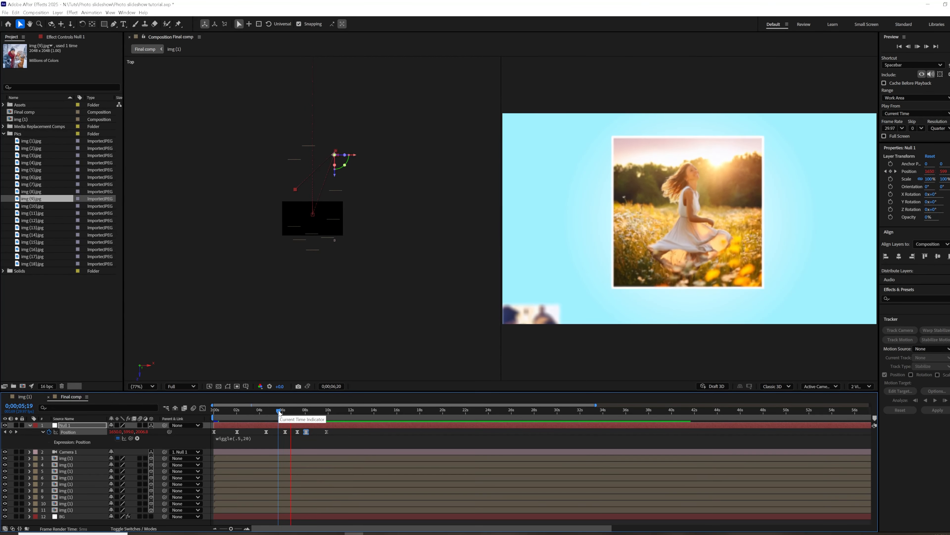
# Retime the move to the lavender-field couple to run from about 8.2 to 9.4 seconds, with a hold keyframe at about 11.5 seconds.
pyautogui.moveTo(336, 430); pyautogui.dragTo(305, 435)
pyautogui.moveTo(307, 432); pyautogui.dragTo(282, 414)
pyautogui.click(341, 432)
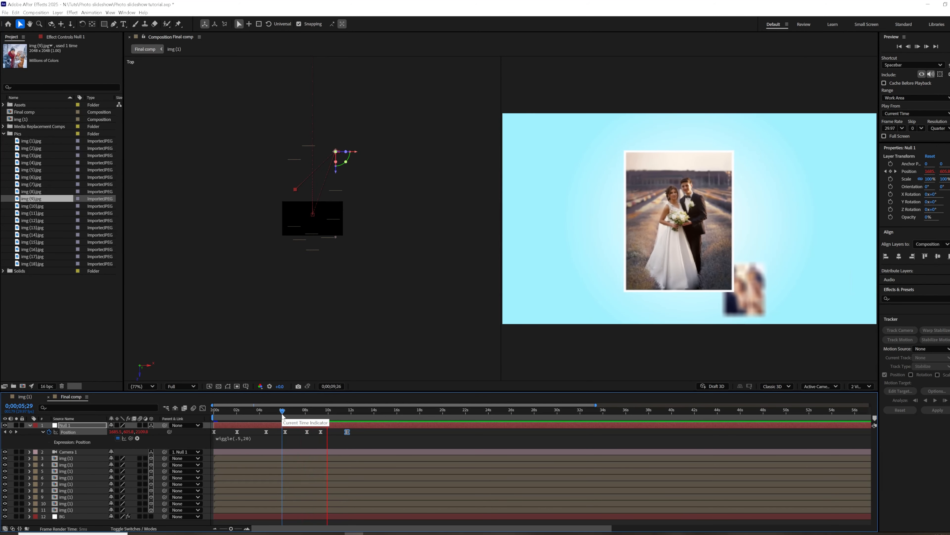
pyautogui.click(346, 432)
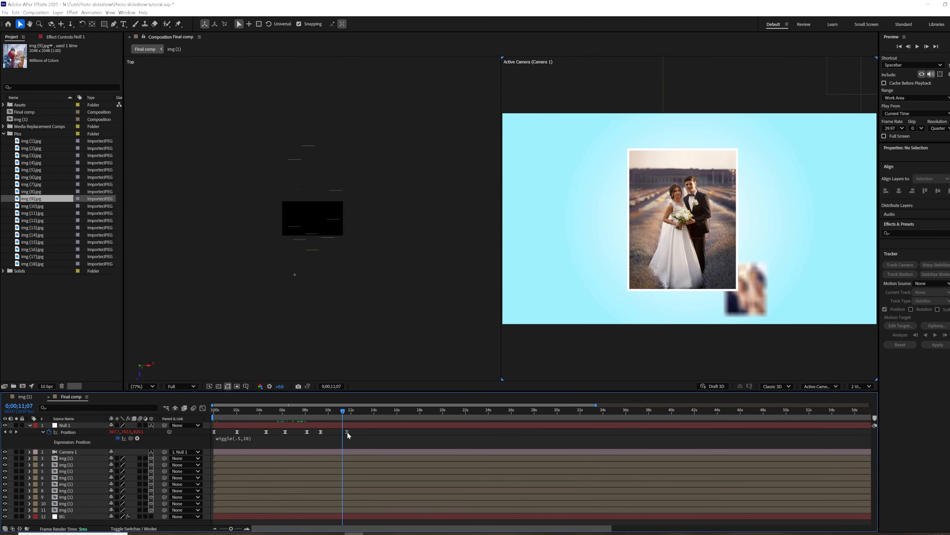
# Add a Null 1 Position keyframe at 0;00;12;23 that raises the camera above the photo cluster into empty background.
pyautogui.moveTo(352, 414); pyautogui.dragTo(362, 416)
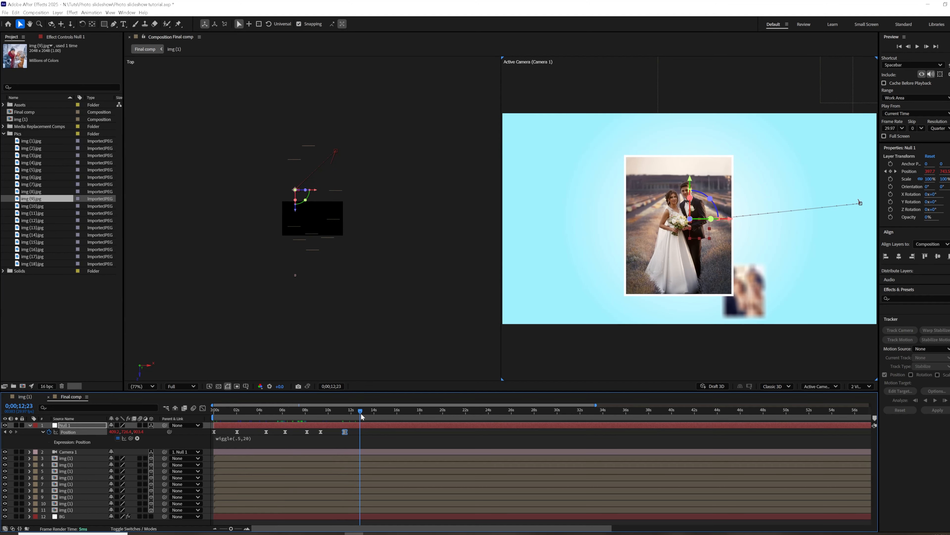
pyautogui.moveTo(130, 433); pyautogui.dragTo(60, 373)
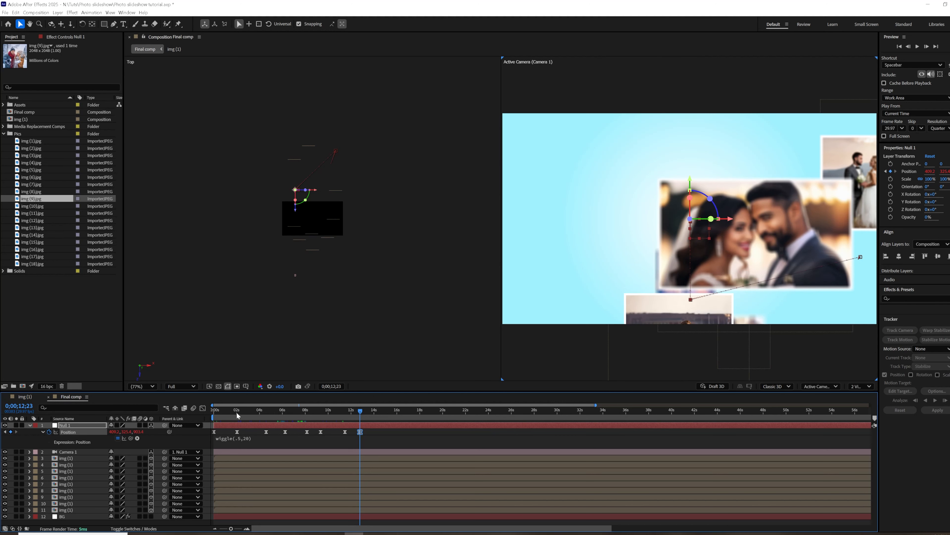
pyautogui.moveTo(97, 431); pyautogui.dragTo(63, 433)
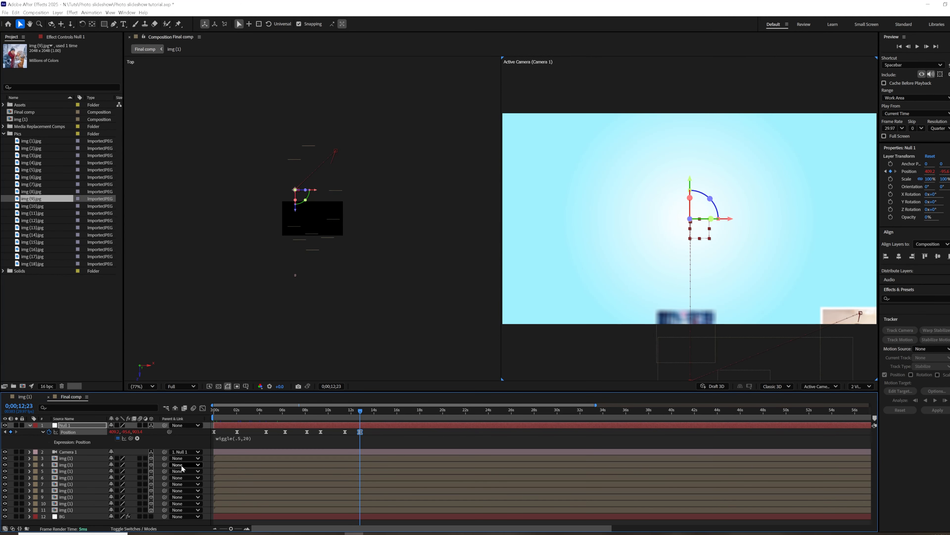
# Duplicate the foreground close-up couple photo, push the copy far back in depth, and center it in the camera view.
pyautogui.click(72, 459)
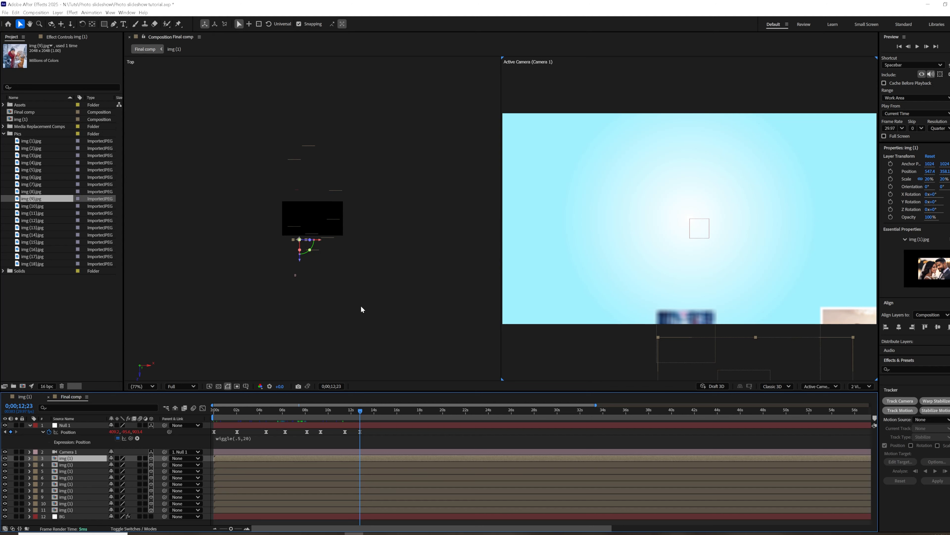
pyautogui.hotkey('ctrl', 'd')
pyautogui.moveTo(301, 260); pyautogui.dragTo(314, 176)
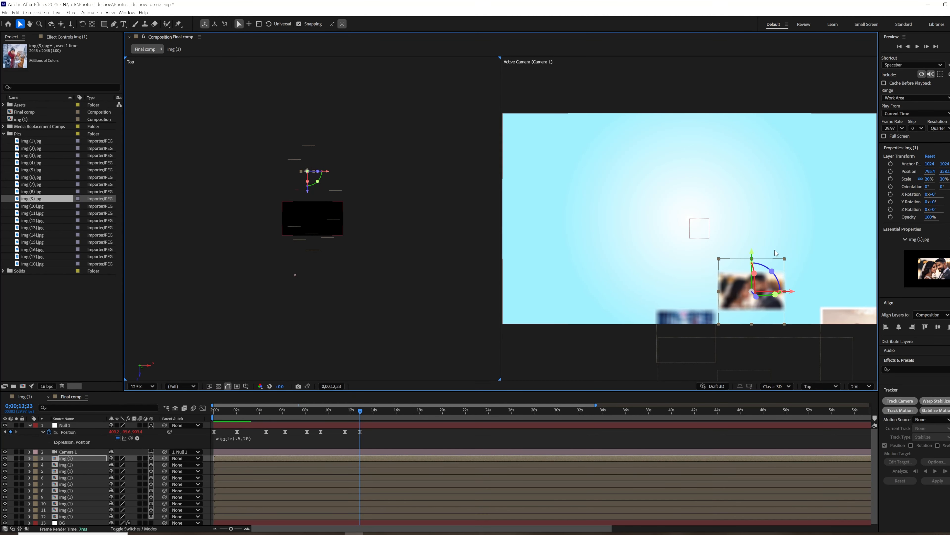
pyautogui.moveTo(740, 211); pyautogui.dragTo(734, 186)
pyautogui.moveTo(792, 225); pyautogui.dragTo(726, 224)
pyautogui.moveTo(360, 411)
pyautogui.mouseDown()
pyautogui.moveTo(339, 411)
pyautogui.moveTo(360, 412)
pyautogui.mouseUp()
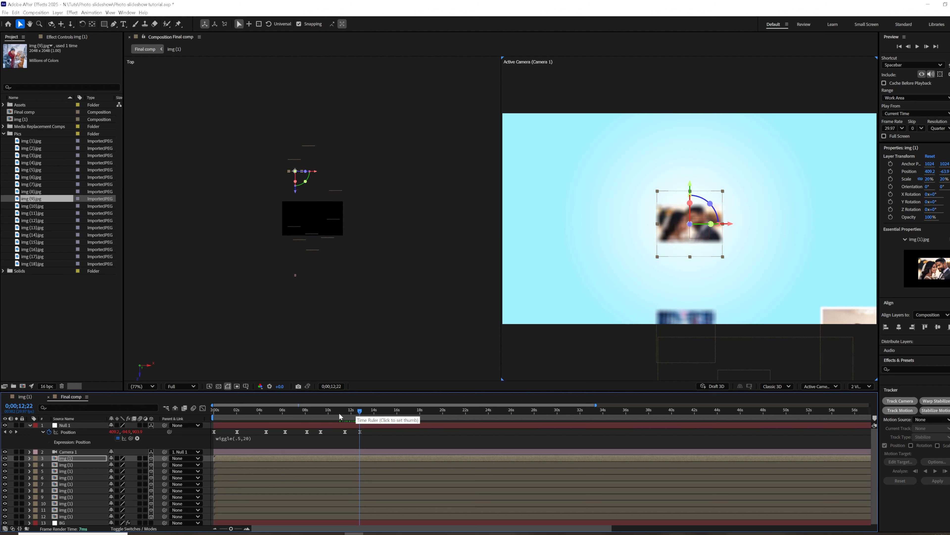
# Move Null 1's Position forward in depth at 0;00;12;22 and adjust its height to frame the close-up couple copy sharply.
pyautogui.moveTo(134, 434); pyautogui.dragTo(727, 348)
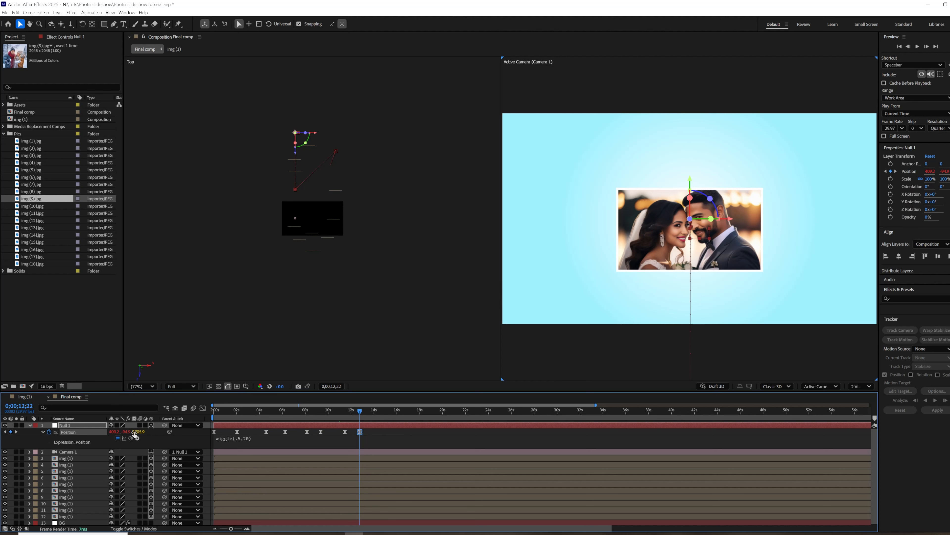
pyautogui.moveTo(115, 433); pyautogui.dragTo(146, 434)
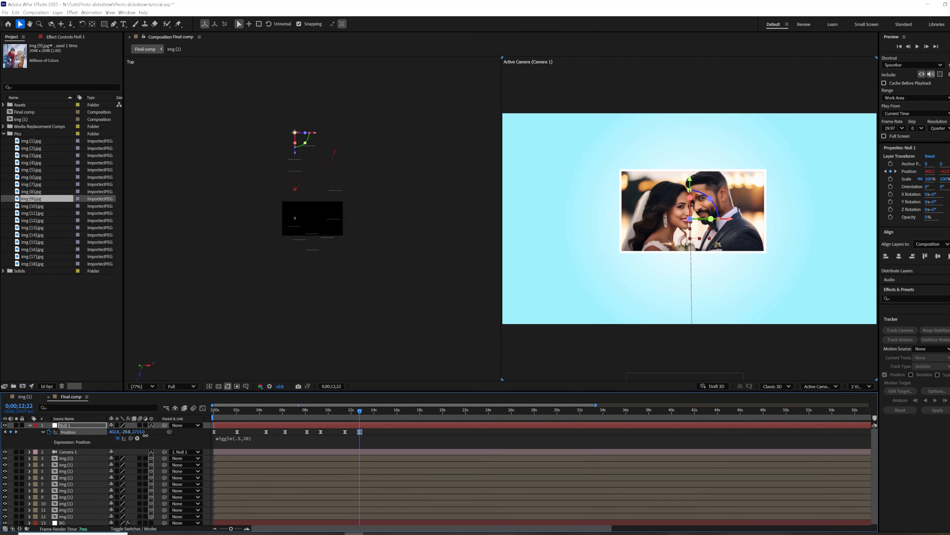
pyautogui.click(54, 453)
pyautogui.click(67, 426)
# Split the original foreground close-up couple layer at 0;00;11;14 and trim the second piece to start at about 11.8 seconds.
pyautogui.moveTo(357, 410)
pyautogui.mouseDown()
pyautogui.moveTo(303, 430)
pyautogui.moveTo(346, 423)
pyautogui.mouseUp()
pyautogui.click(343, 466)
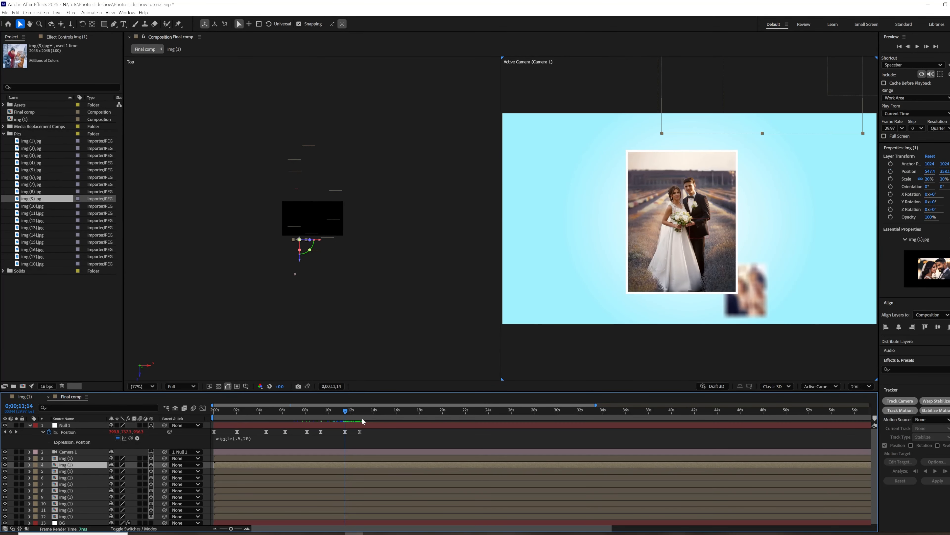
pyautogui.moveTo(348, 408); pyautogui.dragTo(349, 410)
pyautogui.hotkey('ctrl', 'shift', 'd')
pyautogui.moveTo(345, 464); pyautogui.dragTo(350, 464)
pyautogui.click(346, 471)
pyautogui.click(349, 445)
# Preview the camera move to the close-up couple, and replay the slideshow from earlier points.
pyautogui.moveTo(350, 409); pyautogui.dragTo(331, 417)
pyautogui.press('space')
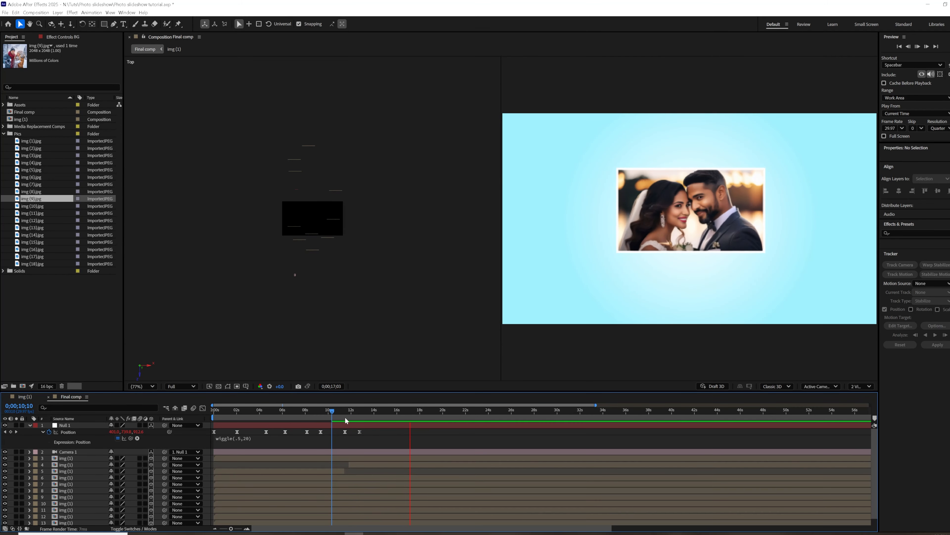
pyautogui.press('Home')
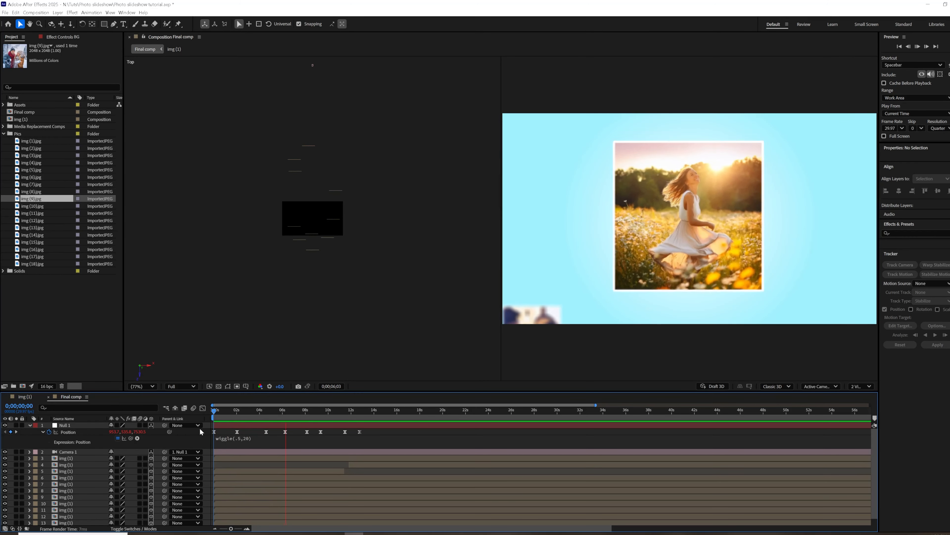
pyautogui.moveTo(316, 418); pyautogui.dragTo(257, 426)
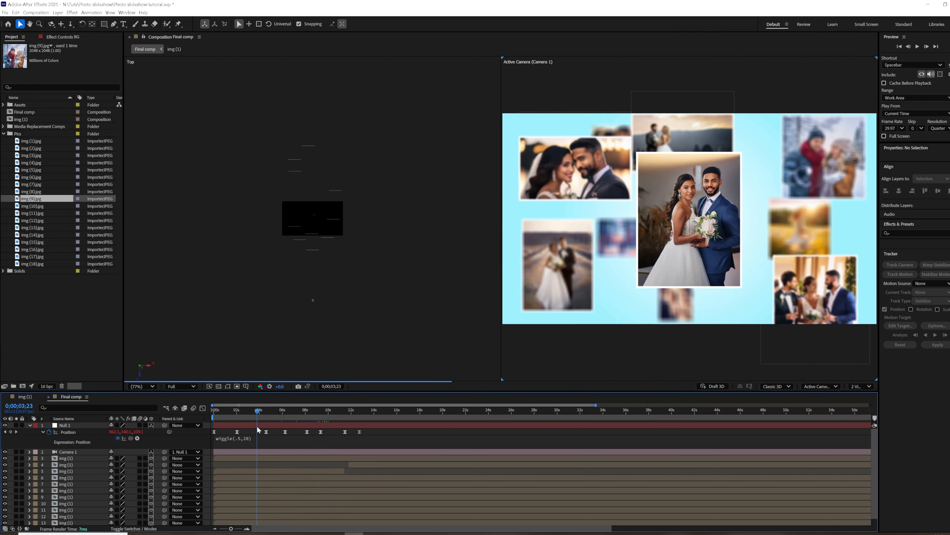
pyautogui.press('space')
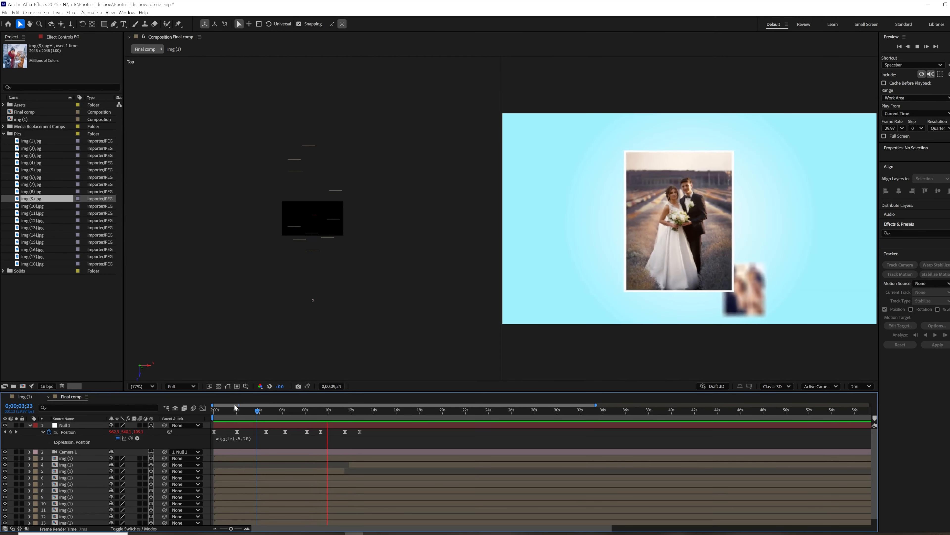
pyautogui.press('space')
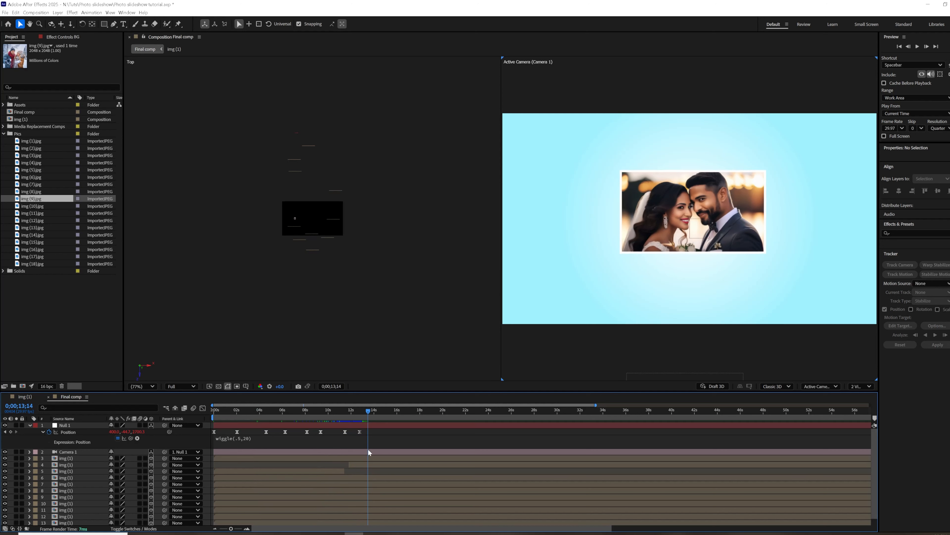
# At 0;00;12;27, duplicate the girl in the flower field photo and push the copy back in depth behind the other photos.
pyautogui.moveTo(353, 410); pyautogui.dragTo(362, 411)
pyautogui.click(365, 457)
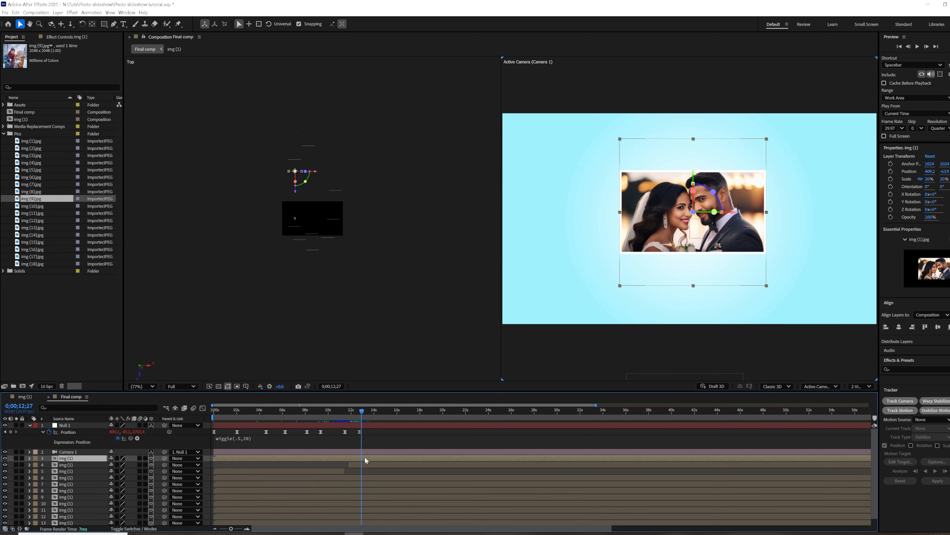
pyautogui.click(66, 477)
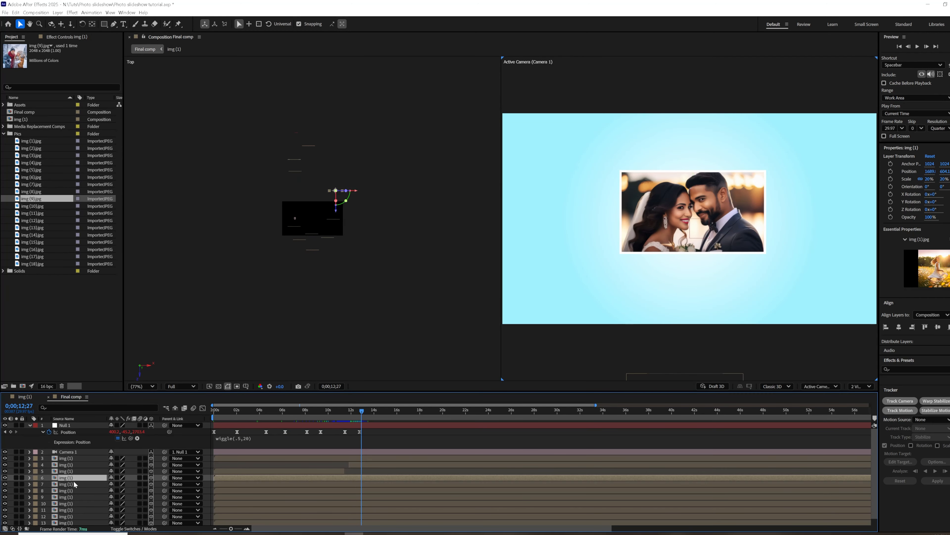
pyautogui.scroll(1, 342, 225)
pyautogui.moveTo(385, 162); pyautogui.dragTo(353, 167)
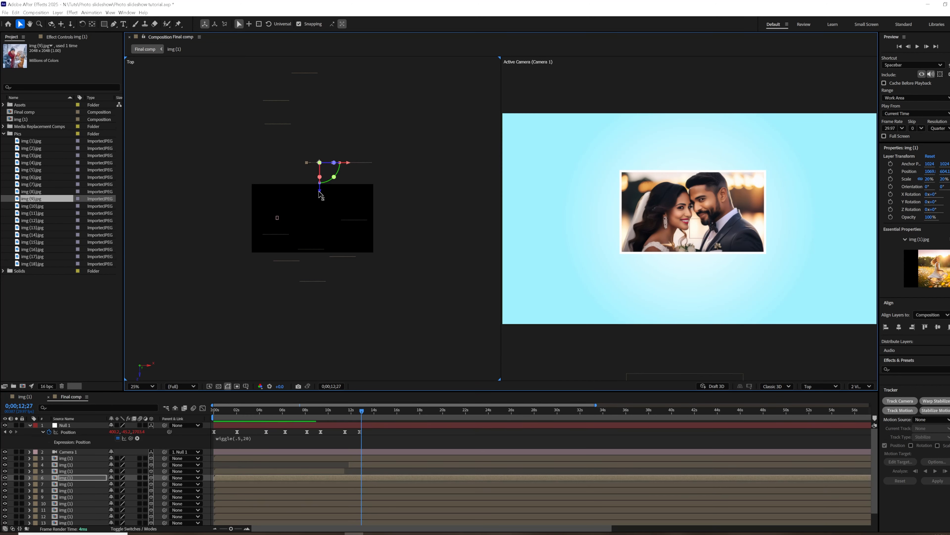
pyautogui.moveTo(314, 131); pyautogui.dragTo(333, 74)
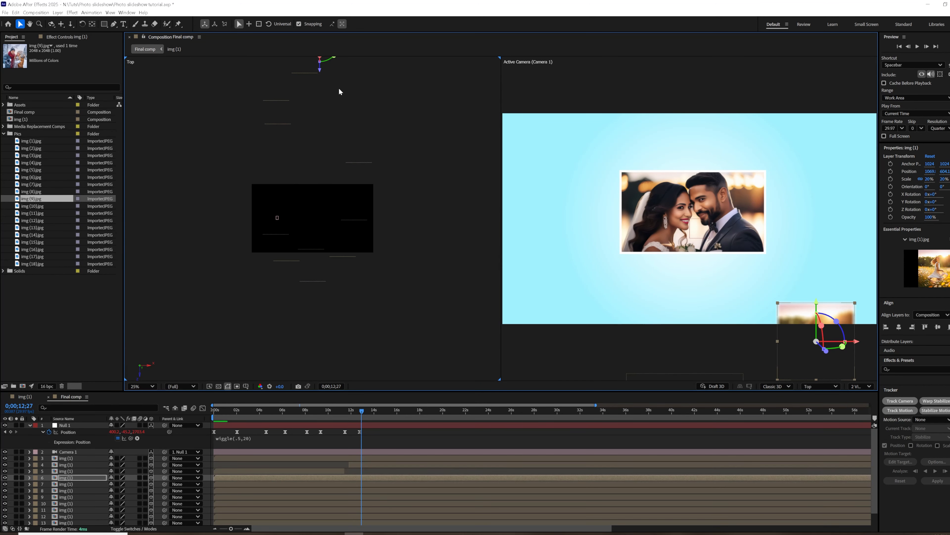
# Position the girl photo copy just behind the close-up couple, at the couple's lower right in the camera view.
pyautogui.moveTo(348, 110); pyautogui.dragTo(359, 185)
pyautogui.moveTo(357, 125); pyautogui.dragTo(327, 126)
pyautogui.moveTo(730, 305); pyautogui.dragTo(819, 302)
pyautogui.moveTo(325, 149); pyautogui.dragTo(336, 207)
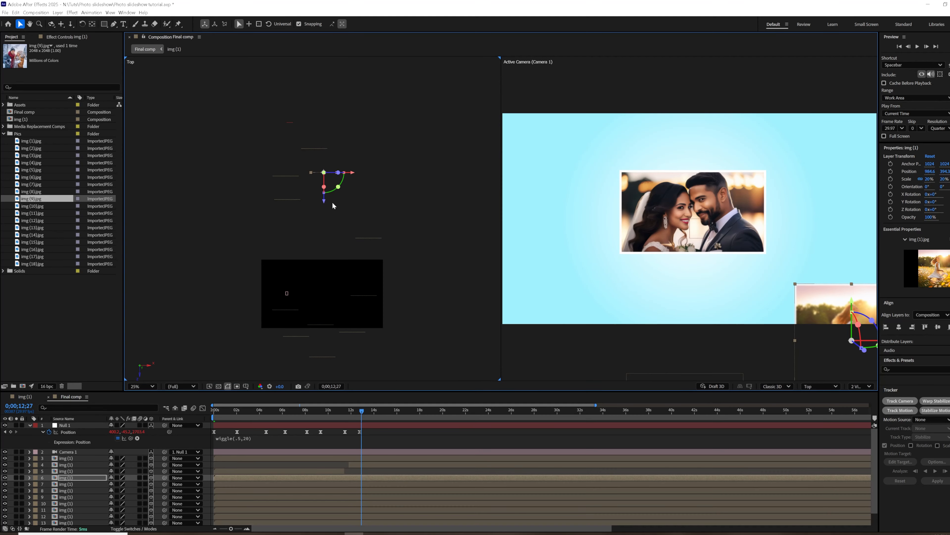
pyautogui.moveTo(826, 282); pyautogui.dragTo(790, 255)
pyautogui.moveTo(817, 291); pyautogui.dragTo(804, 268)
# Place copies of the blue winter forest photo behind the close-up couple, one to the left and one at the upper right.
pyautogui.click(243, 492)
pyautogui.click(293, 178)
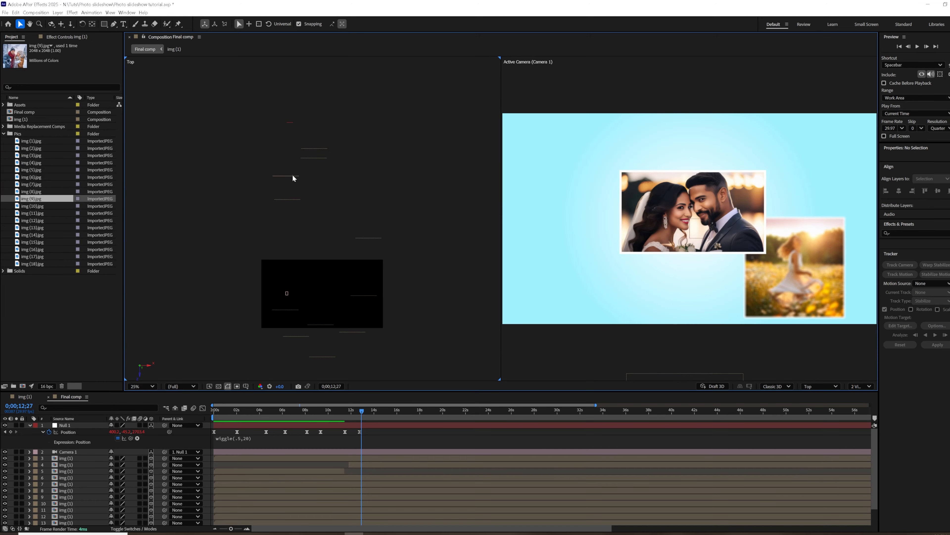
pyautogui.click(318, 491)
pyautogui.moveTo(288, 204); pyautogui.dragTo(288, 92)
pyautogui.moveTo(679, 314); pyautogui.dragTo(845, 168)
pyautogui.moveTo(879, 140); pyautogui.dragTo(801, 168)
# Push a copy of the field couple photo back in depth and place it at the close-up couple's lower left.
pyautogui.click(272, 498)
pyautogui.click(272, 510)
pyautogui.click(295, 517)
pyautogui.click(291, 510)
pyautogui.moveTo(285, 338); pyautogui.dragTo(316, 111)
pyautogui.moveTo(674, 328); pyautogui.dragTo(535, 303)
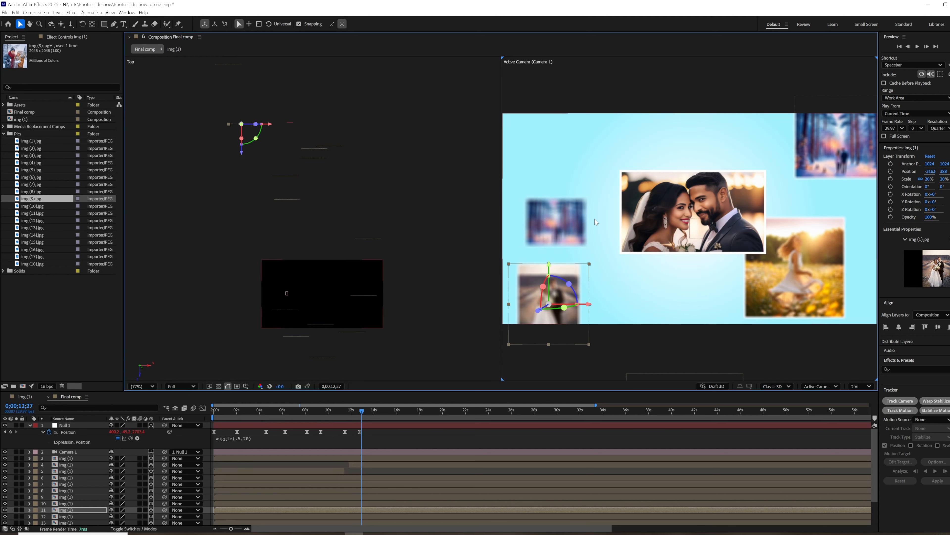
# Place two copies of the wedding group photo behind the close-up couple, one above and one below.
pyautogui.click(67, 518)
pyautogui.click(66, 522)
pyautogui.moveTo(341, 148); pyautogui.dragTo(308, 149)
pyautogui.moveTo(344, 27); pyautogui.dragTo(346, 23)
pyautogui.moveTo(689, 362); pyautogui.dragTo(522, 98)
pyautogui.moveTo(552, 125); pyautogui.dragTo(662, 306)
pyautogui.hotkey('ctrl', 'd')
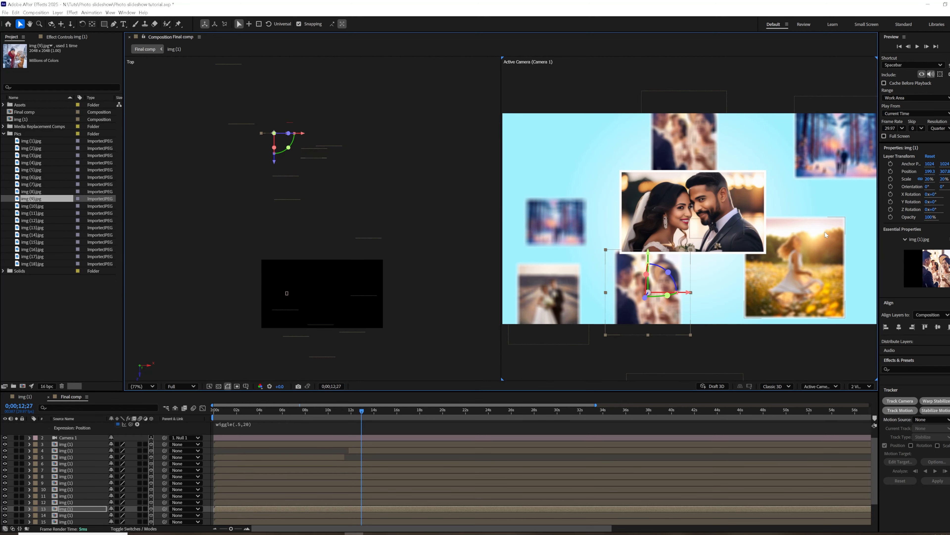
# Duplicate the girl photo beside the close-up couple and place the copy at the upper left of the camera view.
pyautogui.click(821, 241)
pyautogui.hotkey('ctrl', 'd')
pyautogui.moveTo(821, 241); pyautogui.dragTo(582, 135)
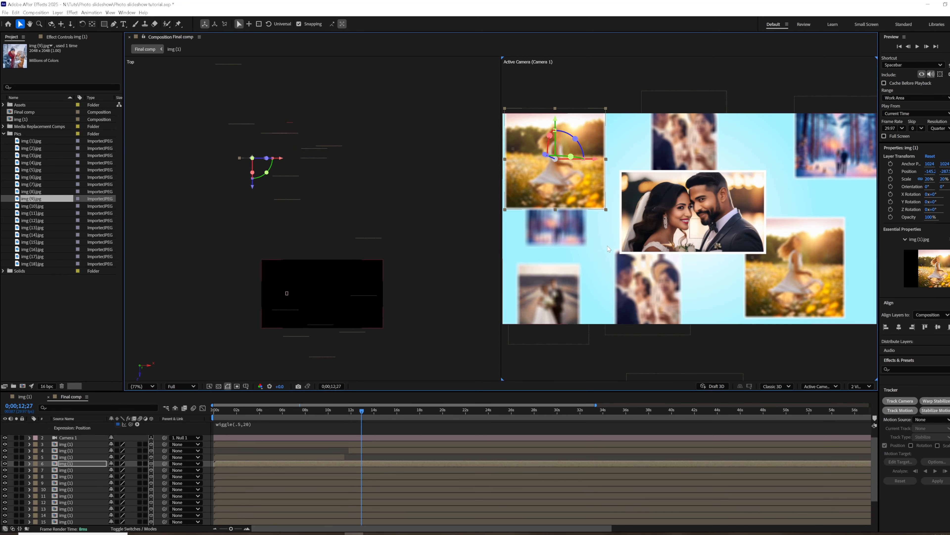
# Replace the upper-left girl copy with img (10).jpg, the upper-right forest copy with img (11).jpg, and the lower group copy with img (12).jpg.
pyautogui.click(32, 206)
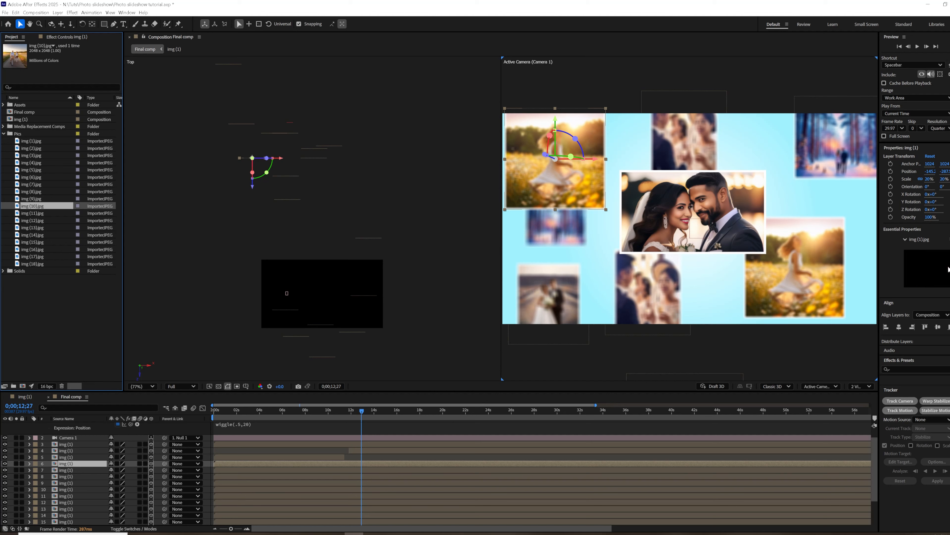
pyautogui.click(850, 153)
pyautogui.moveTo(32, 213); pyautogui.dragTo(936, 268)
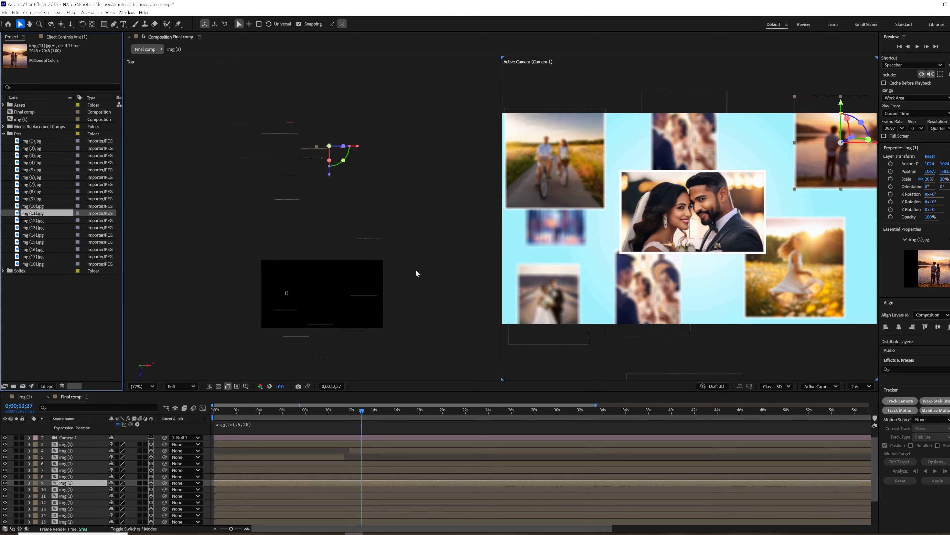
pyautogui.click(649, 289)
pyautogui.moveTo(32, 220); pyautogui.dragTo(936, 268)
# Preview from the start, and at 0;00;05;19 place a copy of the distant girl photo to the large girl photo's right.
pyautogui.press('Home')
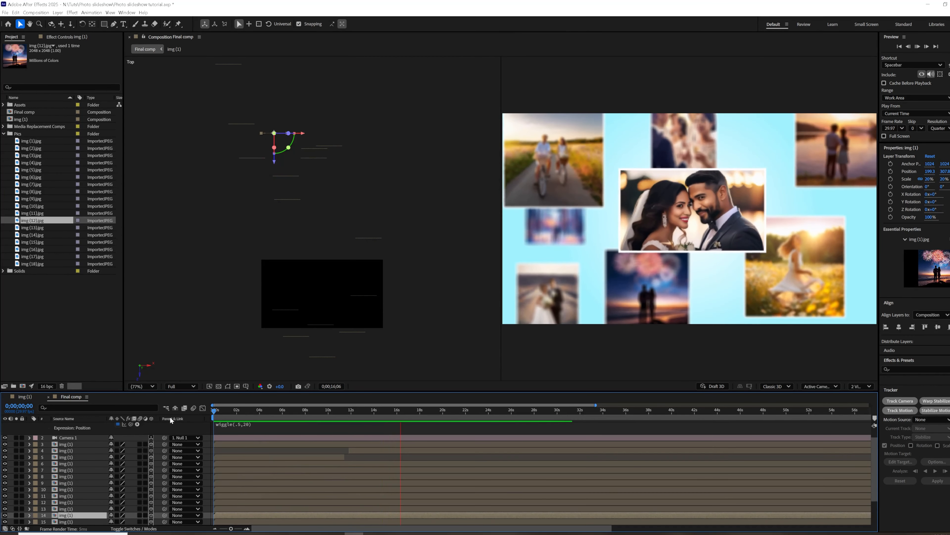
pyautogui.moveTo(362, 413); pyautogui.dragTo(278, 442)
pyautogui.click(523, 161)
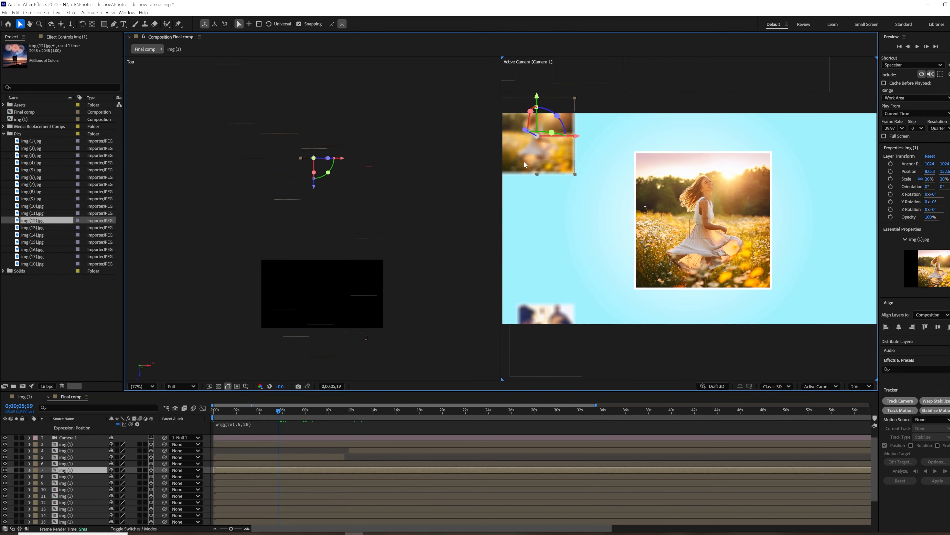
pyautogui.moveTo(524, 162); pyautogui.dragTo(823, 244)
pyautogui.click(52, 476)
# Duplicate the blurred group photo, place the copy above the large girl photo, and replace its image with img (13).jpg.
pyautogui.click(554, 311)
pyautogui.hotkey('ctrl', 'd')
pyautogui.moveTo(554, 310); pyautogui.dragTo(733, 116)
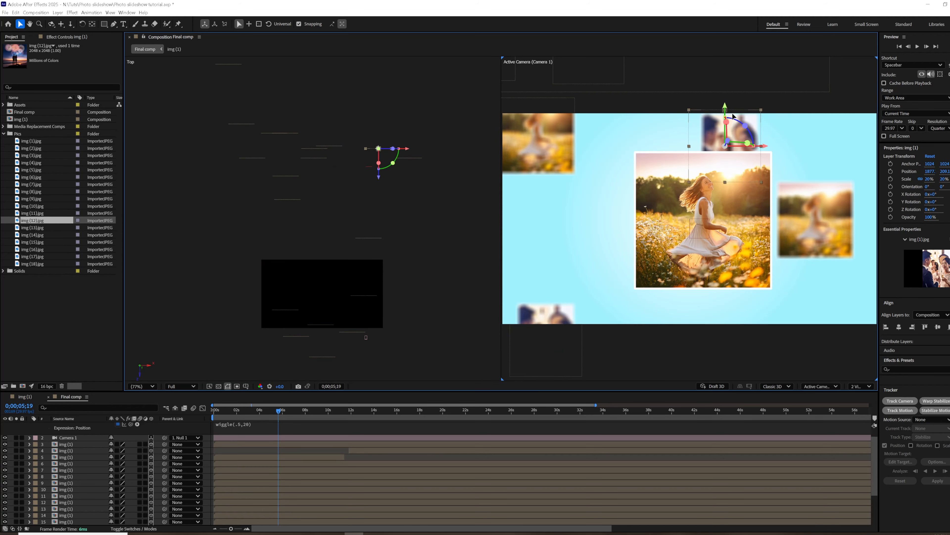
pyautogui.moveTo(27, 227); pyautogui.dragTo(921, 275)
# Use img (14).jpg for the upper-left girl photo and bring it forward beside the large girl photo.
pyautogui.click(523, 132)
pyautogui.moveTo(530, 153); pyautogui.dragTo(548, 229)
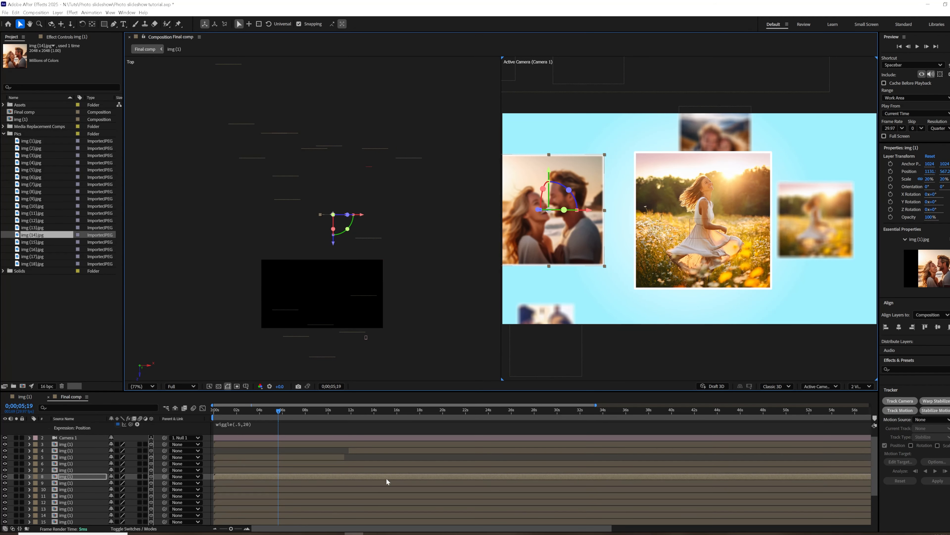
# At 0;00;09;27, place a photo to the left of the lavender-field couple and replace its image with img (15).jpg.
pyautogui.scroll(-2, 386, 478)
pyautogui.moveTo(220, 412); pyautogui.dragTo(328, 422)
pyautogui.moveTo(604, 187); pyautogui.dragTo(557, 227)
pyautogui.moveTo(545, 227); pyautogui.dragTo(585, 238)
pyautogui.moveTo(603, 200); pyautogui.dragTo(566, 212)
pyautogui.moveTo(34, 242); pyautogui.dragTo(935, 268)
# Move the wedding group photo to the lavender-field couple's lower right and the forest photo to their upper left.
pyautogui.click(754, 295)
pyautogui.moveTo(748, 294); pyautogui.dragTo(797, 309)
pyautogui.moveTo(836, 245); pyautogui.dragTo(835, 247)
pyautogui.click(601, 146)
pyautogui.moveTo(595, 141); pyautogui.dragTo(475, 127)
pyautogui.moveTo(528, 103); pyautogui.dragTo(568, 169)
# Bring the fireworks photo forward in depth and place it behind the lavender-field couple's upper right corner.
pyautogui.click(672, 143)
pyautogui.moveTo(673, 146); pyautogui.dragTo(711, 123)
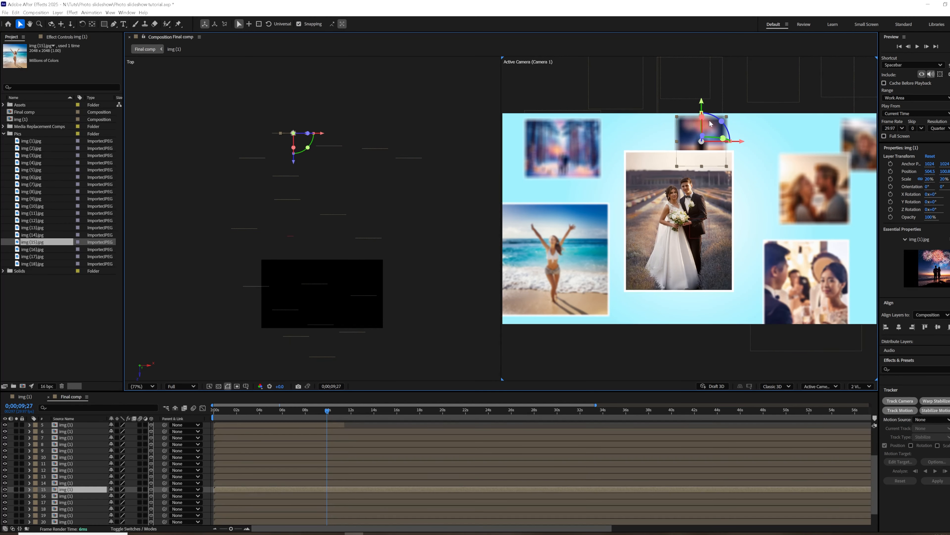
pyautogui.moveTo(782, 127); pyautogui.dragTo(783, 126)
pyautogui.scroll(-5, 779, 129)
pyautogui.click(700, 129)
pyautogui.click(698, 179)
pyautogui.scroll(2, 698, 181)
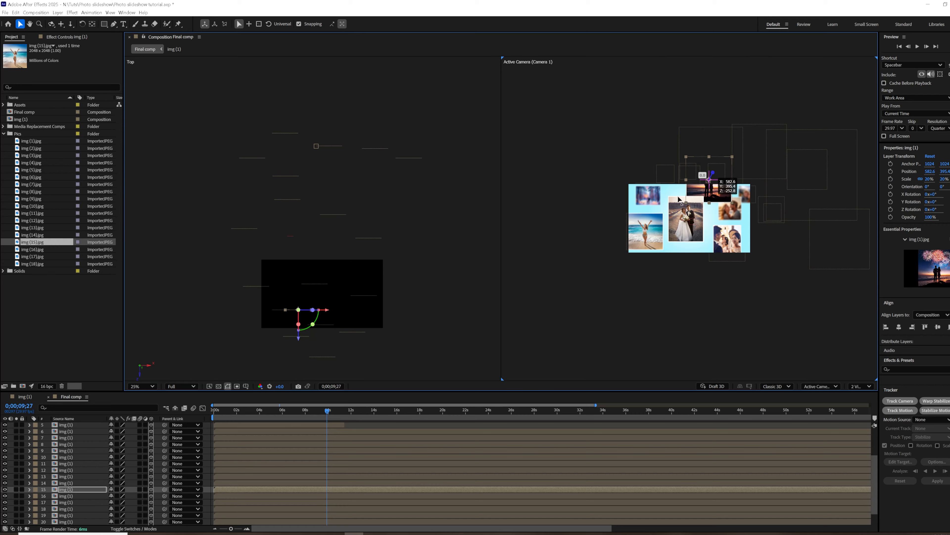
pyautogui.moveTo(701, 182); pyautogui.dragTo(703, 179)
pyautogui.scroll(3, 775, 241)
pyautogui.scroll(-3, 775, 240)
pyautogui.scroll(1, 775, 241)
pyautogui.click(143, 386)
pyautogui.click(148, 237)
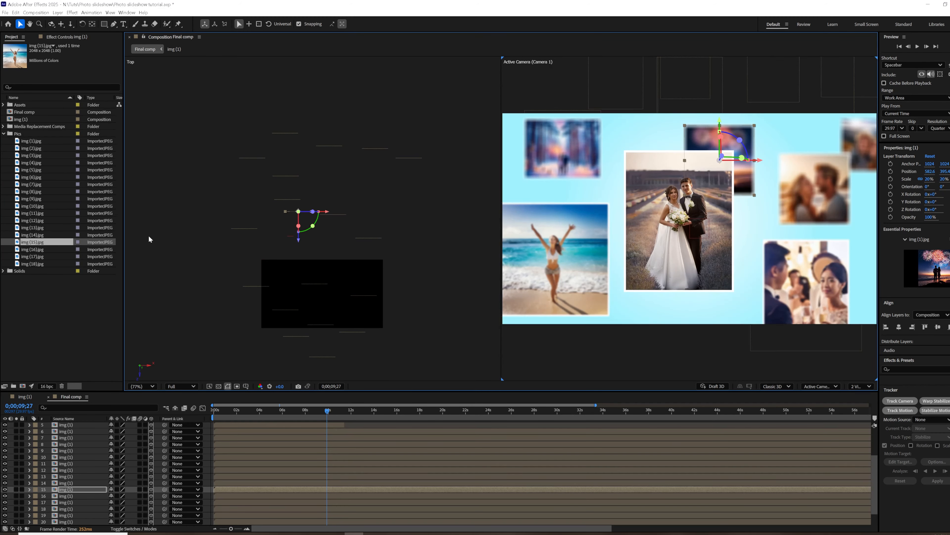
# At 0;00;04;19, replace the most distant girl photo with img (16).jpg.
pyautogui.moveTo(219, 411); pyautogui.dragTo(267, 414)
pyautogui.click(847, 228)
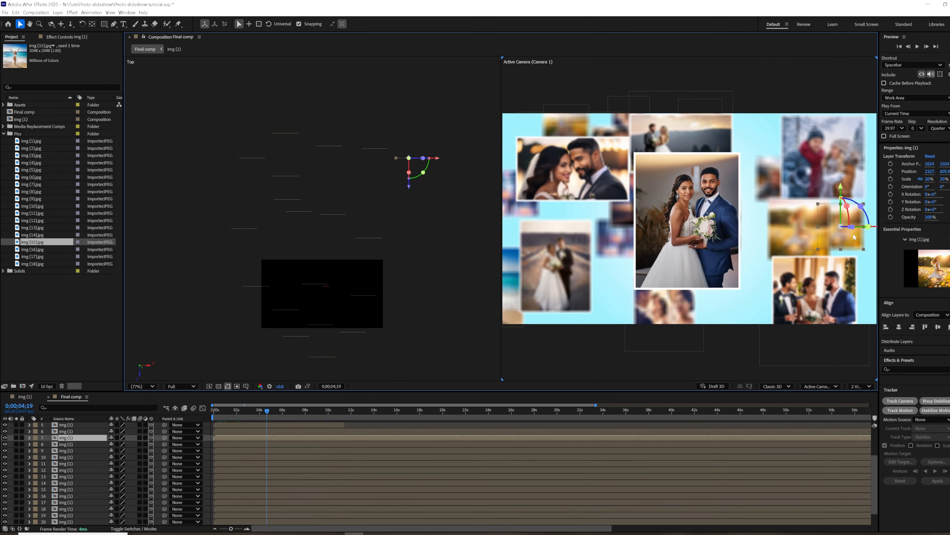
pyautogui.moveTo(33, 250); pyautogui.dragTo(867, 399)
# Shift the remaining blurred girl photo left toward the central couple, and undo the last move of the group photo above it.
pyautogui.click(784, 240)
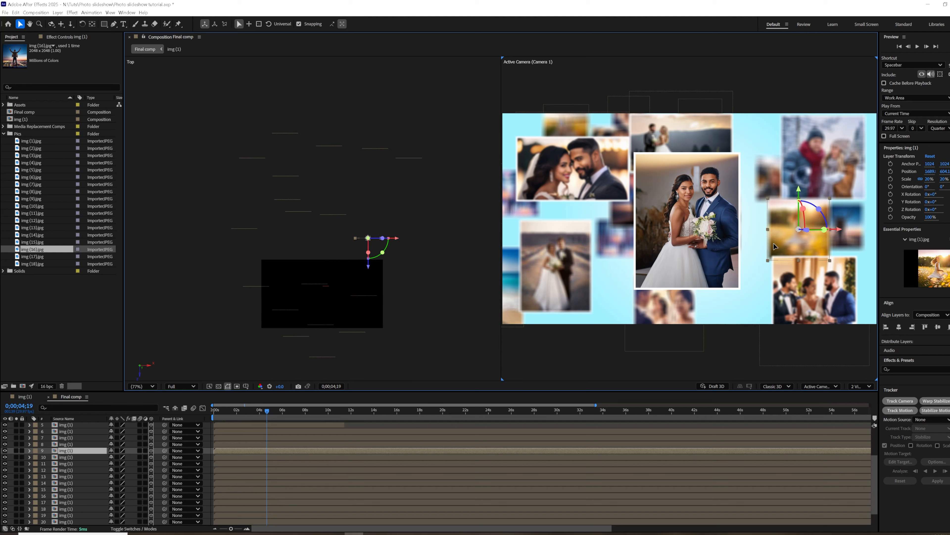
pyautogui.moveTo(768, 178); pyautogui.dragTo(803, 179)
pyautogui.hotkey('ctrl', 'z')
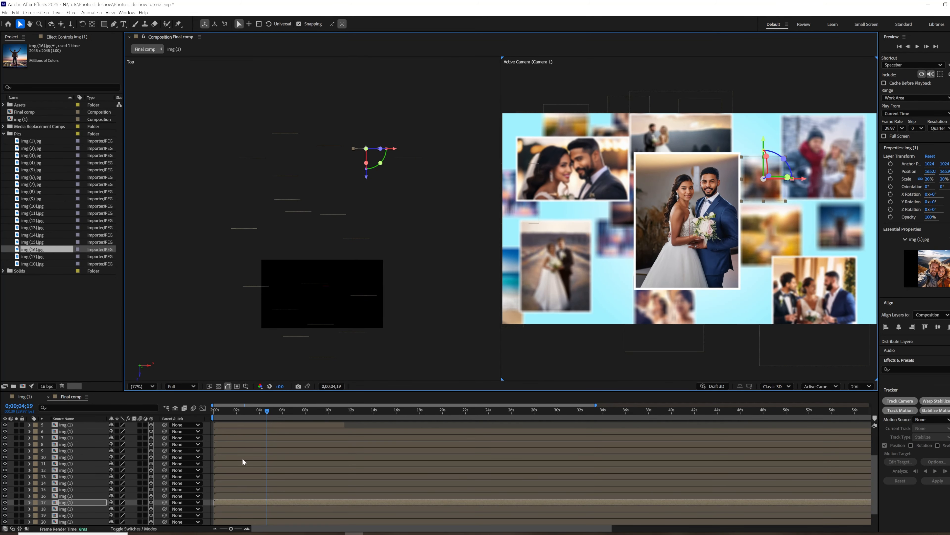
# Add both light leak clips from the Assets folder, Light Leaks 01.mp4 and Light Leaks 02.mp4, as the uppermost layers of Final comp.
pyautogui.moveTo(228, 410); pyautogui.dragTo(269, 417)
pyautogui.click(3, 105)
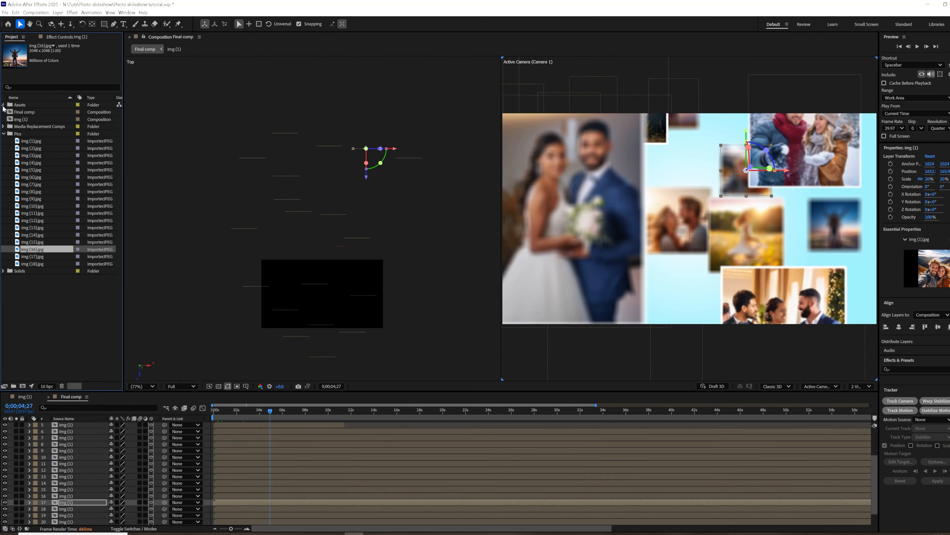
pyautogui.click(31, 117)
pyautogui.moveTo(195, 359); pyautogui.dragTo(232, 422)
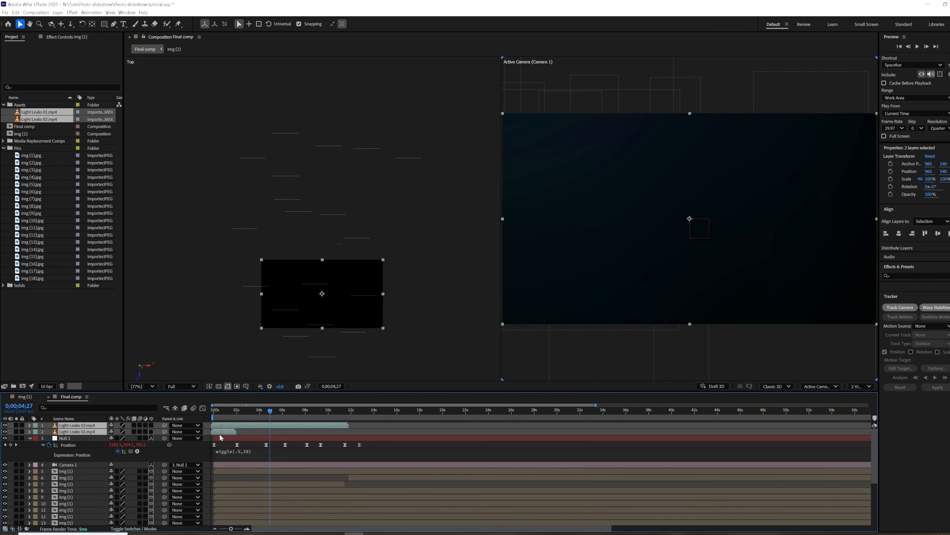
# Return to the composition start and set the blending mode of both light leak layers to Screen.
pyautogui.press('Home')
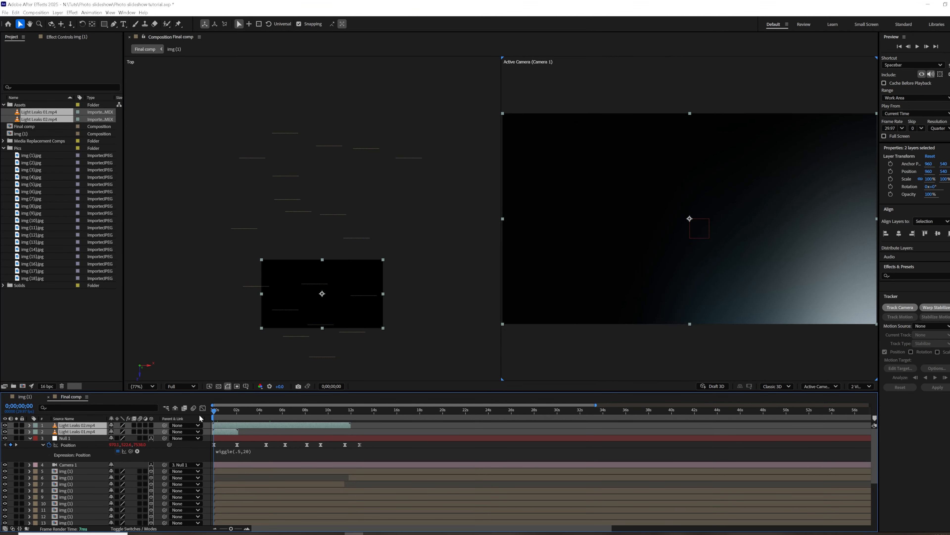
pyautogui.click(140, 529)
pyautogui.click(121, 431)
pyautogui.click(124, 205)
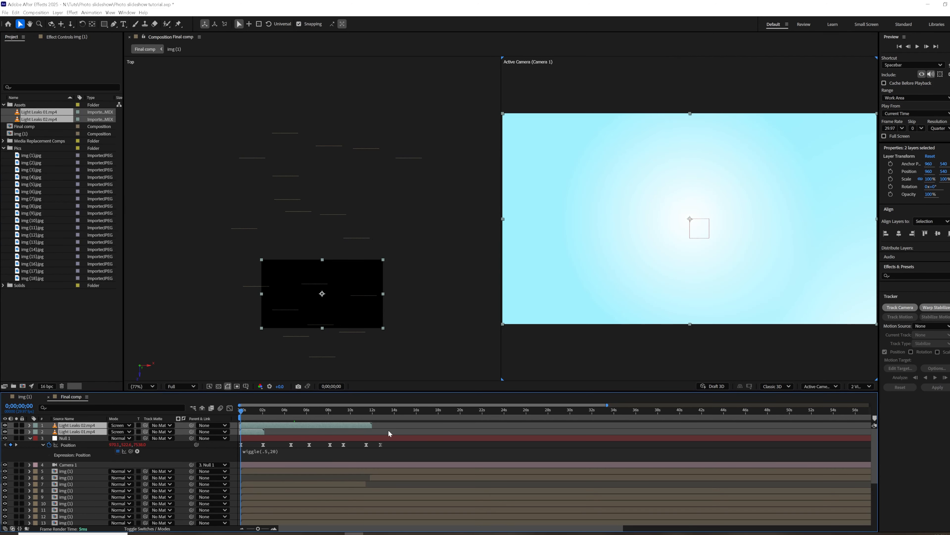
# End the work area at 0;00;11;05 and preview the slideshow with the light leaks.
pyautogui.moveTo(242, 412); pyautogui.dragTo(270, 414)
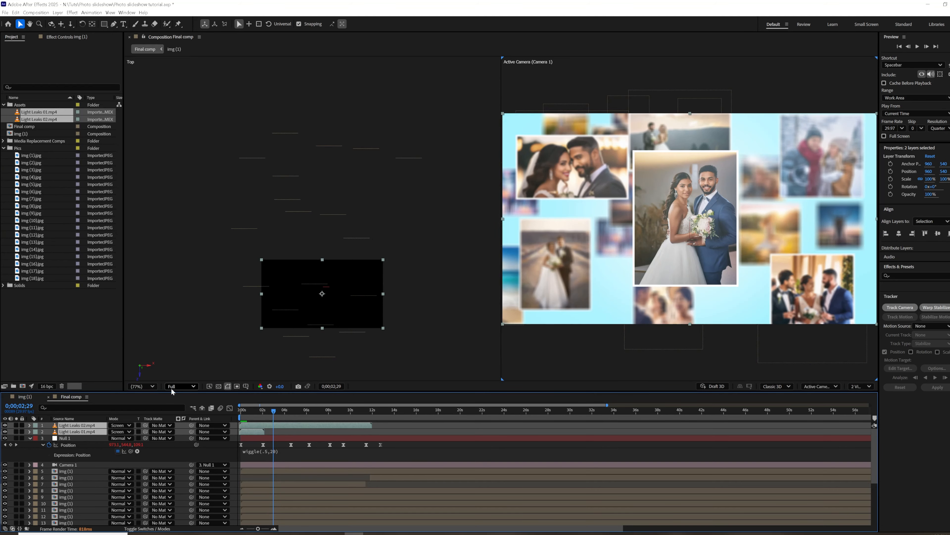
pyautogui.click(363, 413)
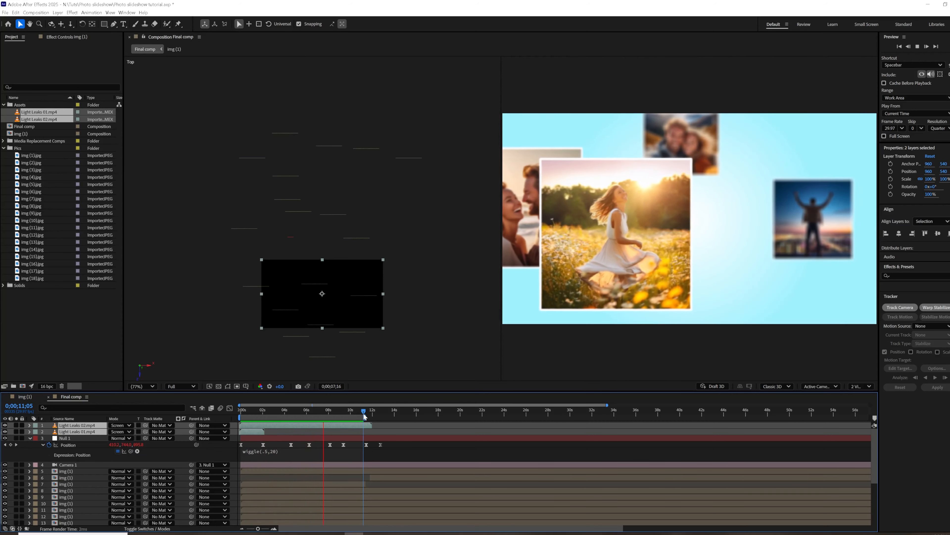
pyautogui.click(334, 413)
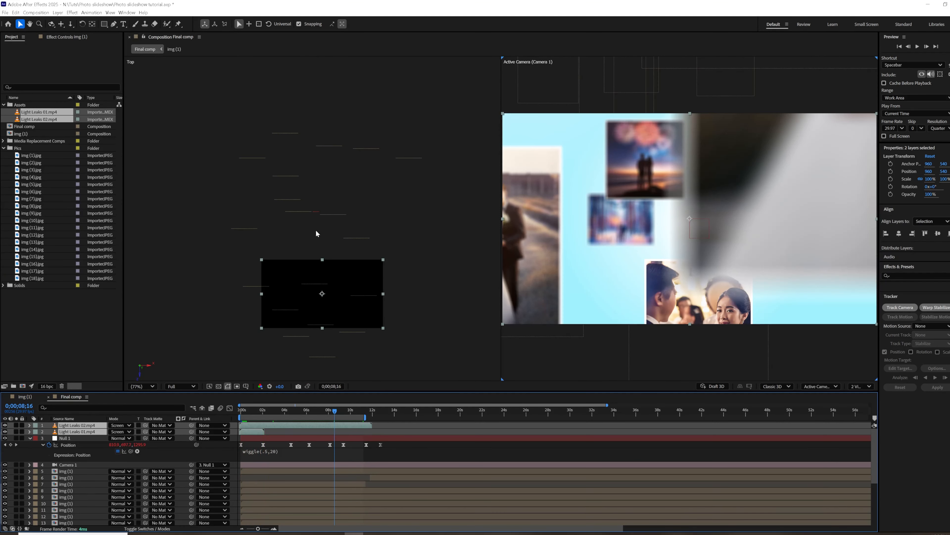
# Switch the composition viewer to 1 View and enable time remapping on the Light Leaks 02.mp4 layer.
pyautogui.click(862, 387)
pyautogui.click(862, 397)
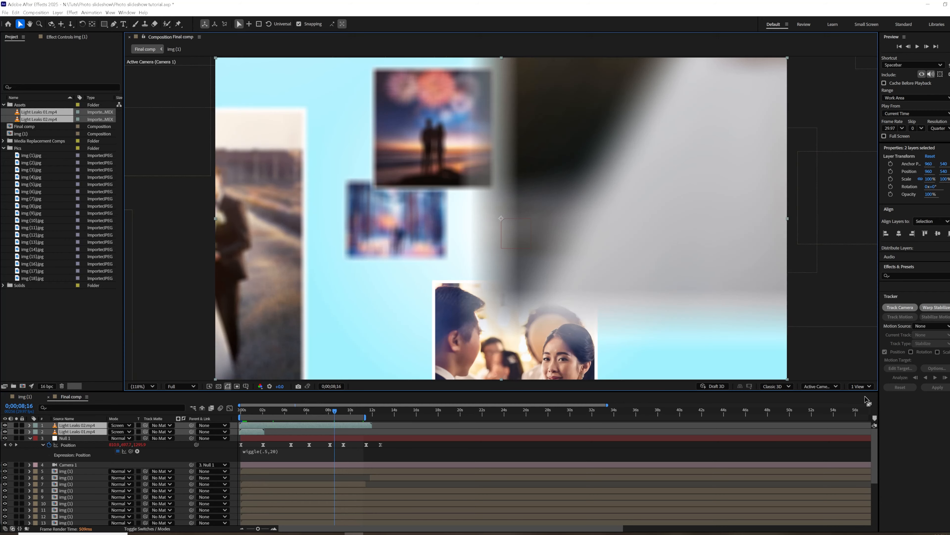
pyautogui.click(269, 432)
pyautogui.click(251, 425)
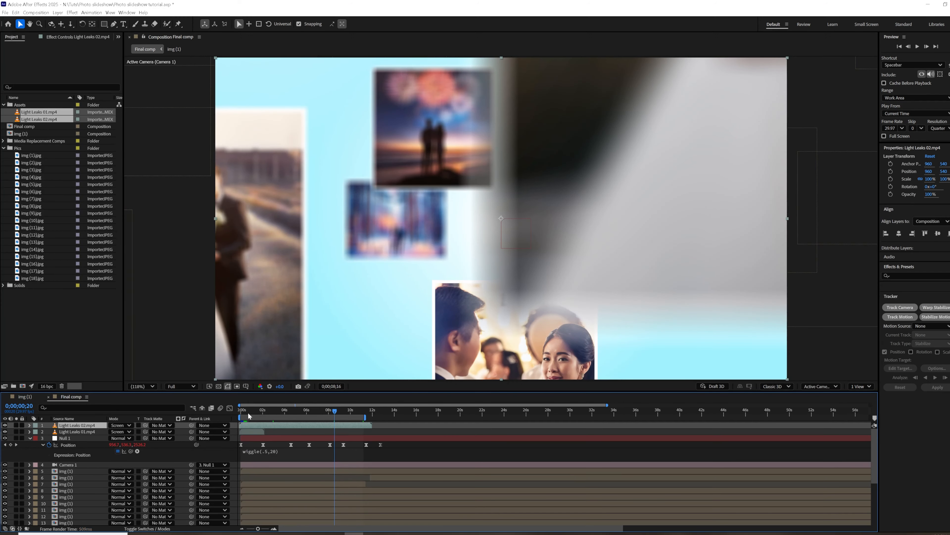
pyautogui.moveTo(248, 412); pyautogui.dragTo(241, 412)
pyautogui.rightClick(246, 426)
pyautogui.moveTo(261, 258)
pyautogui.click(366, 258)
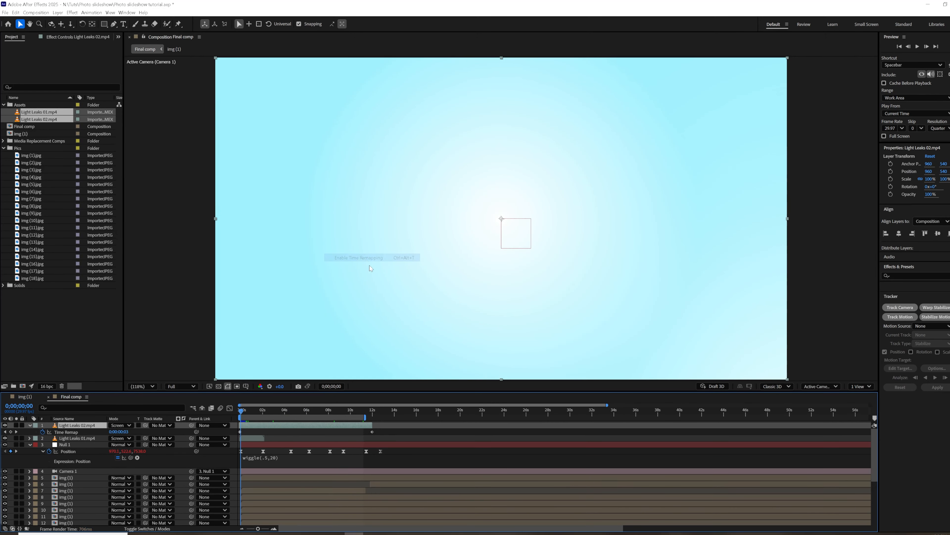
# Add the expression loopOut() to the Time Remap of Light Leaks 02.mp4 and extend the layer to about 51 seconds.
pyautogui.keyDown('alt'); pyautogui.click(42, 432); pyautogui.keyUp('alt')
pyautogui.write('loop')
pyautogui.click(276, 457)
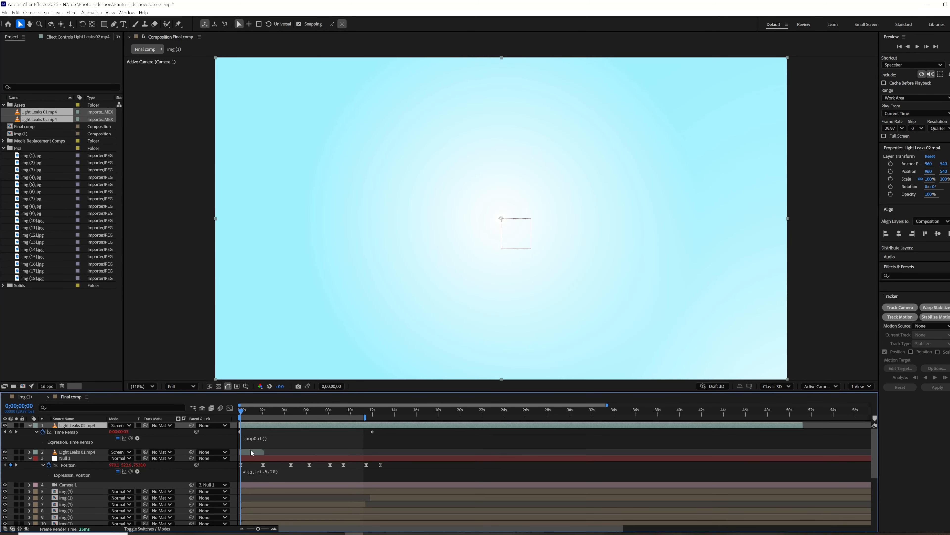
# Copy the Time Remap property to the Light Leaks 01.mp4 layer and extend that layer to about 50 seconds.
pyautogui.click(237, 452)
pyautogui.click(71, 432)
pyautogui.hotkey('ctrl', 'c')
pyautogui.click(69, 452)
pyautogui.hotkey('ctrl', 'v')
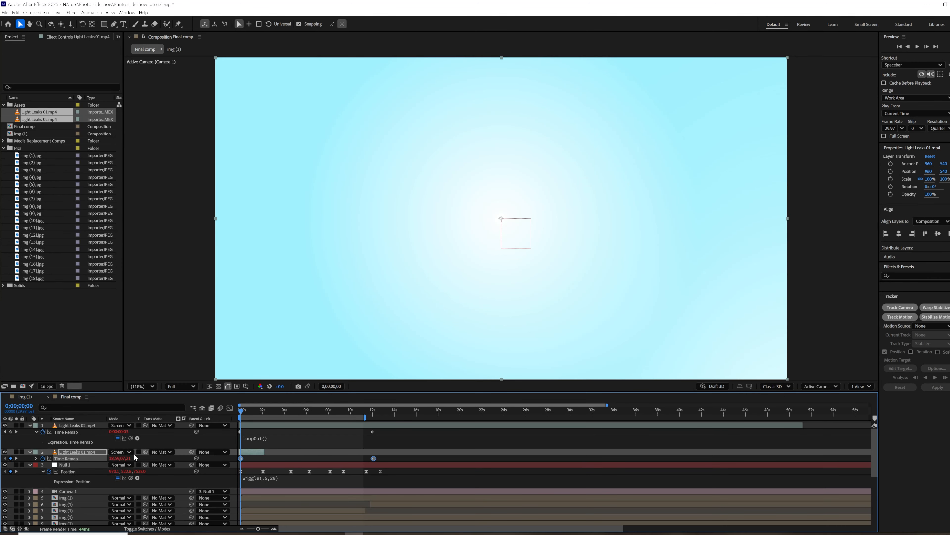
pyautogui.moveTo(265, 452); pyautogui.dragTo(495, 414)
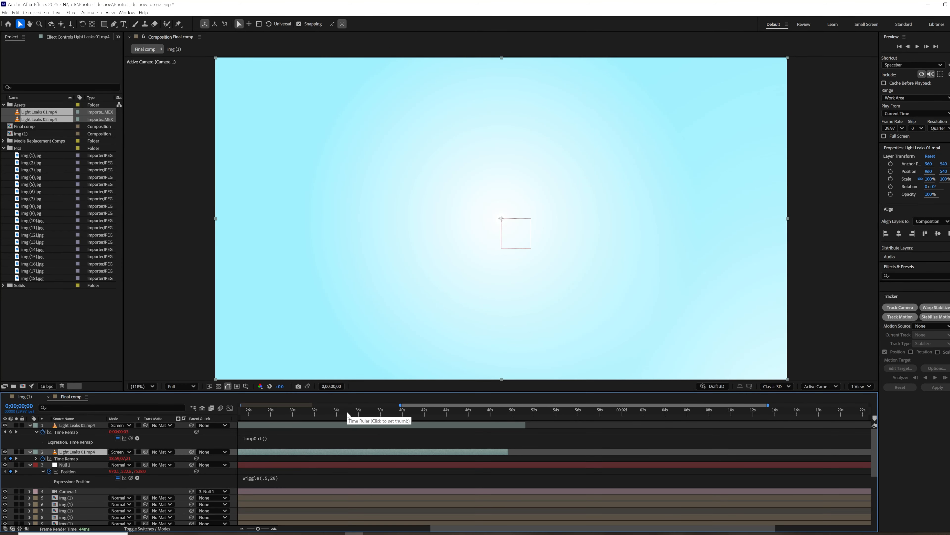
# Preview the slideshow with the extended light leaks and set the viewer resolution to Quarter.
pyautogui.press('space')
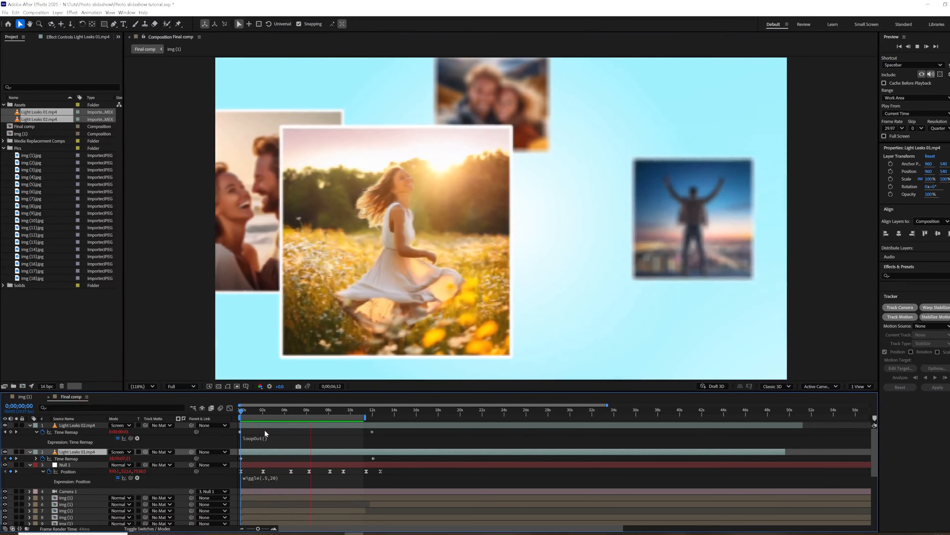
pyautogui.click(351, 415)
pyautogui.moveTo(332, 411)
pyautogui.mouseDown()
pyautogui.moveTo(314, 413)
pyautogui.moveTo(346, 415)
pyautogui.mouseUp()
pyautogui.scroll(-1, 531, 280)
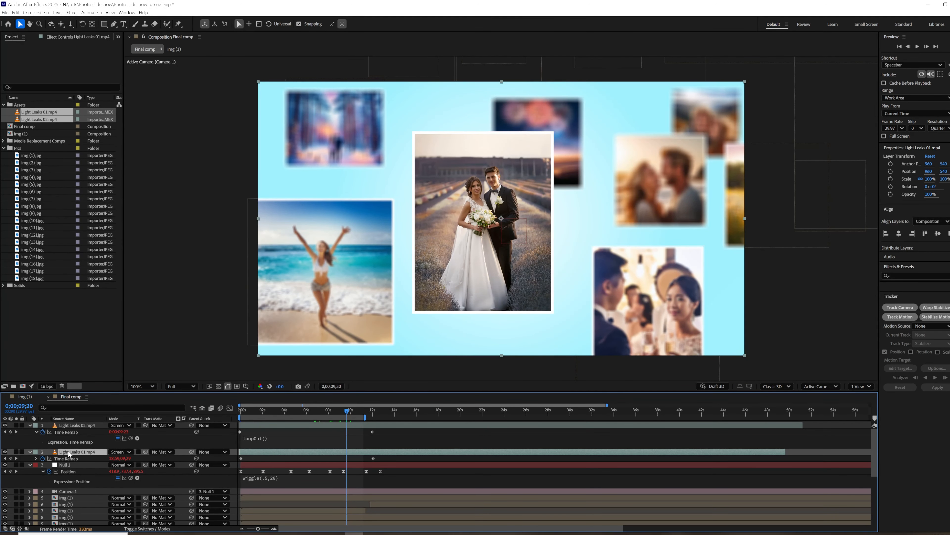
pyautogui.press('F4')
pyautogui.click(189, 386)
pyautogui.click(181, 436)
# At 0;00;08;04, set Null 1's X position to 1449 to centre the camera closer to the girl in the flower field.
pyautogui.moveTo(324, 412); pyautogui.dragTo(306, 414)
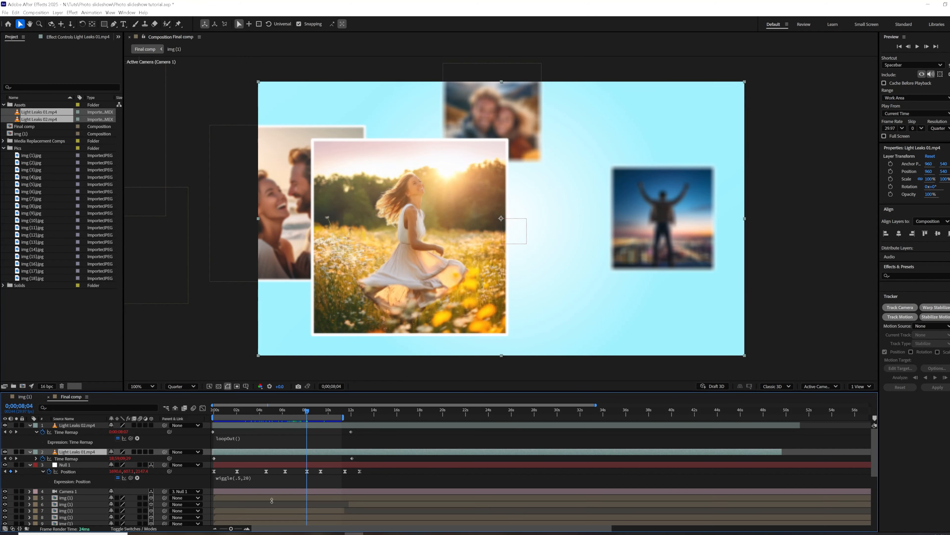
pyautogui.click(255, 465)
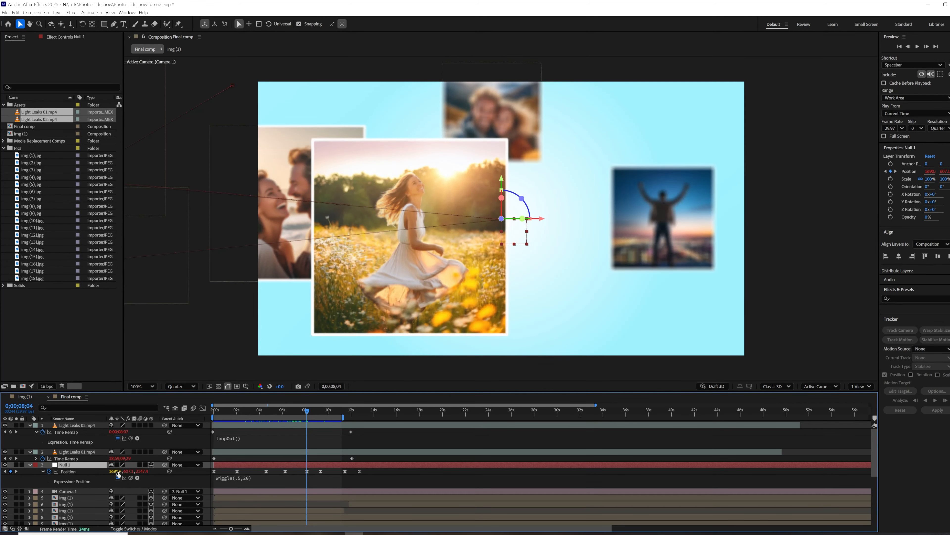
pyautogui.moveTo(136, 471); pyautogui.dragTo(34, 480)
# At 0;00;08;13, find and select the wedding couple photo layer that blocks the camera.
pyautogui.moveTo(308, 413)
pyautogui.mouseDown()
pyautogui.moveTo(322, 412)
pyautogui.moveTo(309, 414)
pyautogui.mouseUp()
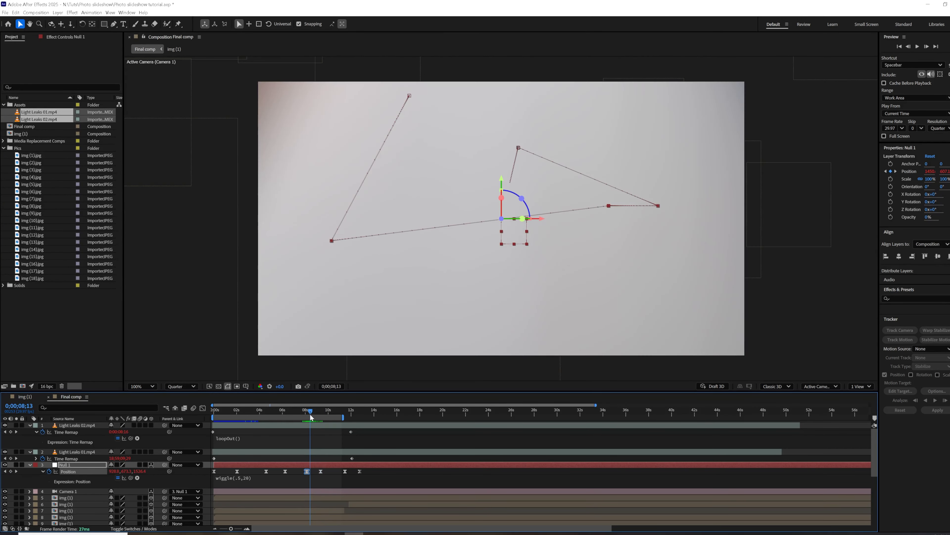
pyautogui.click(313, 511)
pyautogui.click(312, 516)
pyautogui.scroll(-3, 313, 516)
pyautogui.scroll(-2, 445, 329)
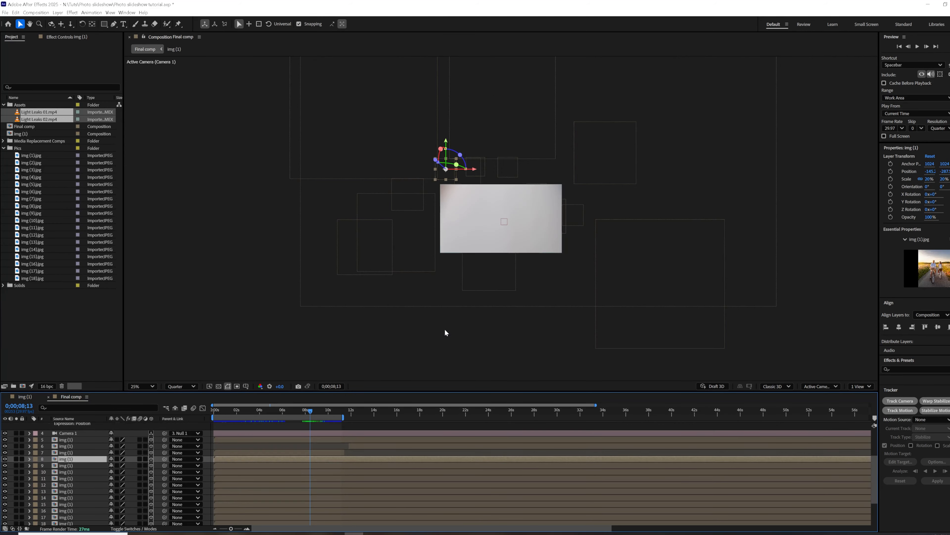
pyautogui.click(569, 281)
pyautogui.scroll(-3, 318, 487)
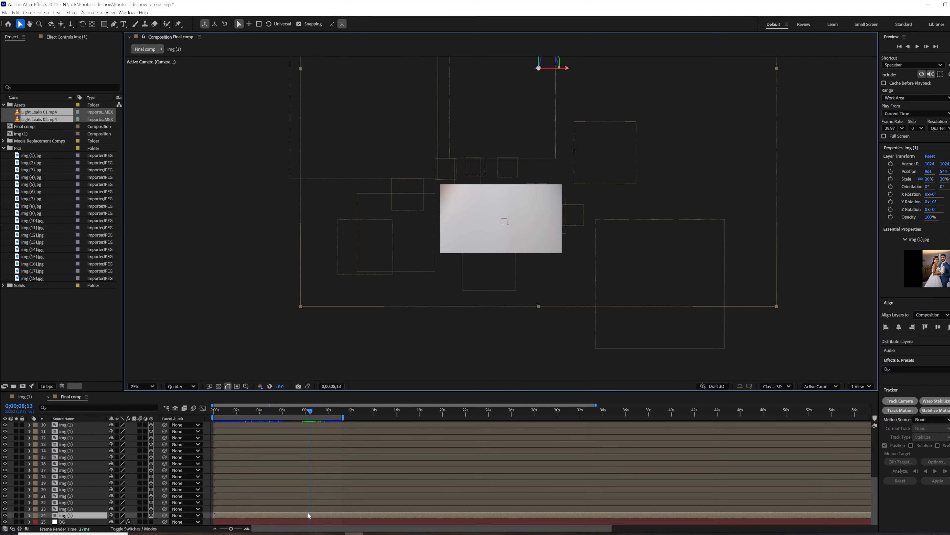
# Split the blocking wedding couple photo layer at 0;00;08;11, just before it covers the camera.
pyautogui.moveTo(312, 413); pyautogui.dragTo(309, 412)
pyautogui.press('pageup')
pyautogui.press('pageup')
pyautogui.press('pageup')
pyautogui.press('pageup')
pyautogui.press('pageup')
pyautogui.press('pageup')
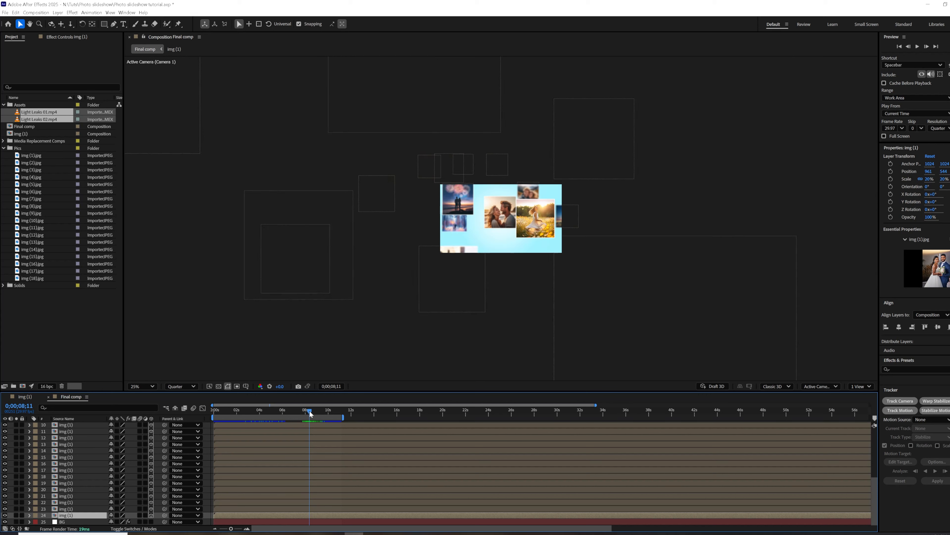
pyautogui.press('pagedown')
pyautogui.press('pagedown')
pyautogui.press('pagedown')
pyautogui.press('pagedown')
pyautogui.press('pagedown')
pyautogui.press('pagedown')
pyautogui.press('pagedown')
pyautogui.press('pagedown')
pyautogui.press('pagedown')
pyautogui.press('pagedown')
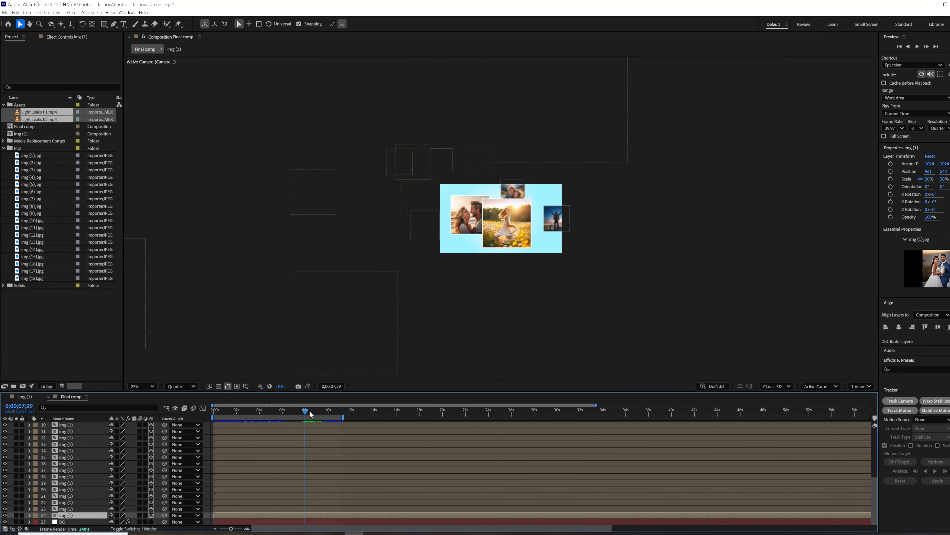
pyautogui.moveTo(310, 410); pyautogui.dragTo(309, 410)
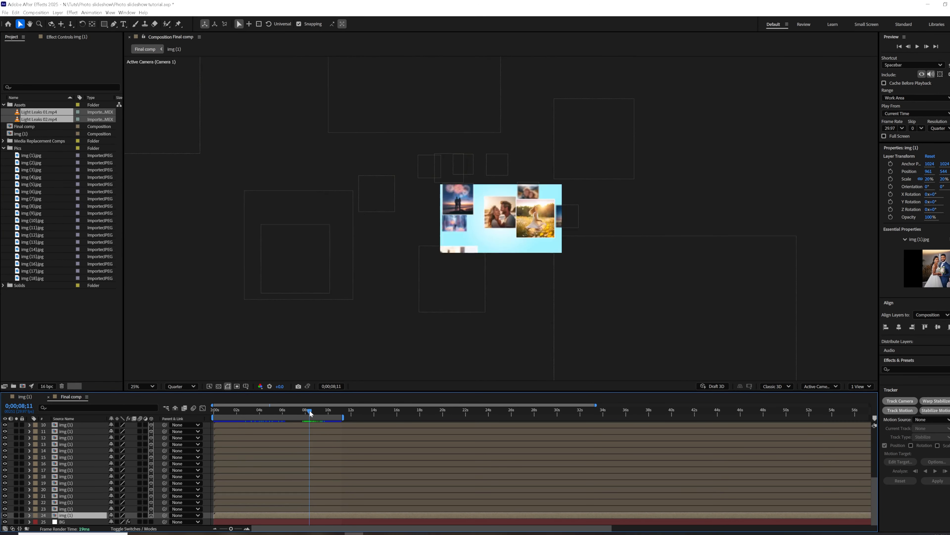
pyautogui.hotkey('ctrl', 'shift', 'd')
# Trim the start of the split photo's second part to about 0;00;08;19, after the camera has passed it.
pyautogui.press('pagedown')
pyautogui.press('pagedown')
pyautogui.press('pagedown')
pyautogui.press('pagedown')
pyautogui.press('pagedown')
pyautogui.press('pagedown')
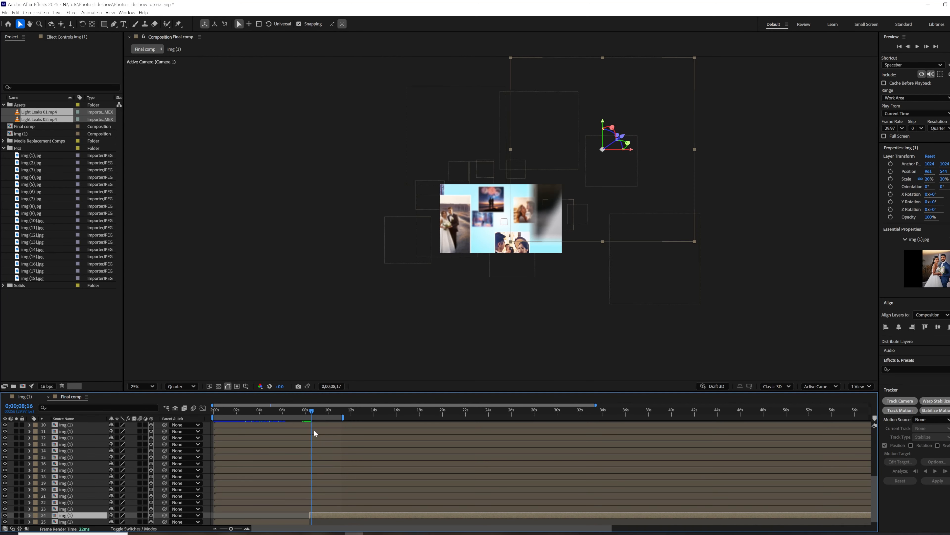
pyautogui.press('pagedown')
pyautogui.press('pagedown')
pyautogui.press('pagedown')
pyautogui.click(315, 521)
# Play back the slideshow to check the camera move past the trimmed photo.
pyautogui.moveTo(313, 415); pyautogui.dragTo(304, 416)
pyautogui.scroll(4, 542, 303)
pyautogui.press('space')
pyautogui.scroll(-6, 545, 302)
pyautogui.scroll(5, 546, 303)
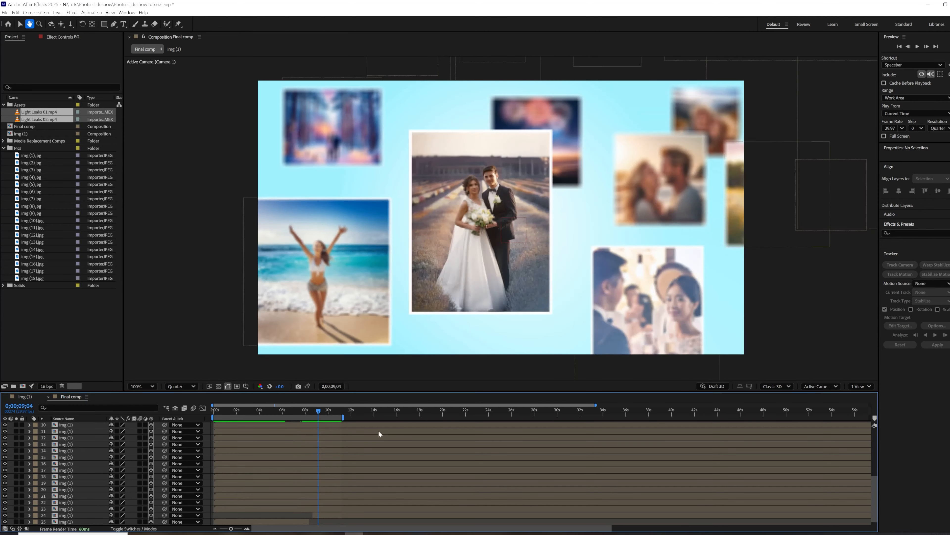
pyautogui.click(287, 410)
pyautogui.press('space')
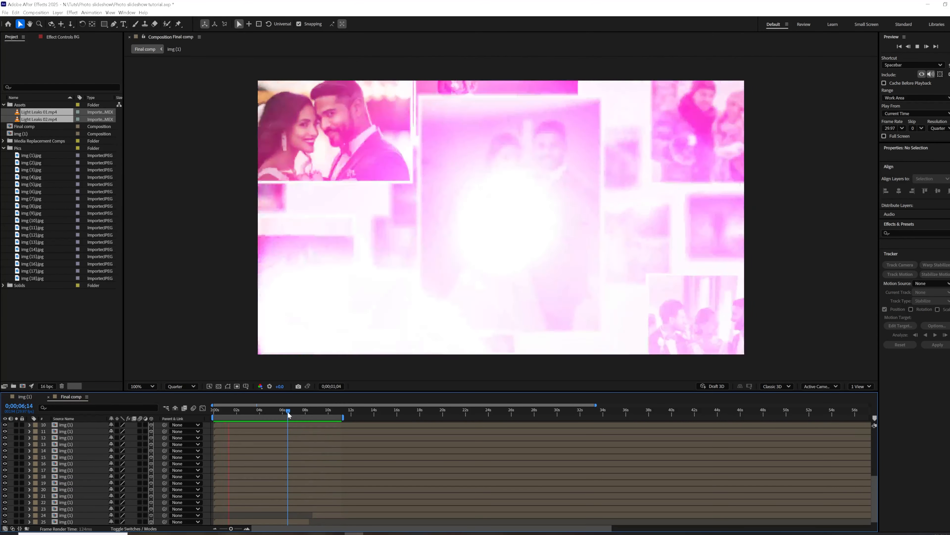
pyautogui.press('space')
# Enable motion blur for the composition and for the photo layers from layer 10 downward.
pyautogui.moveTo(139, 421); pyautogui.dragTo(151, 505)
pyautogui.scroll(6, 145, 497)
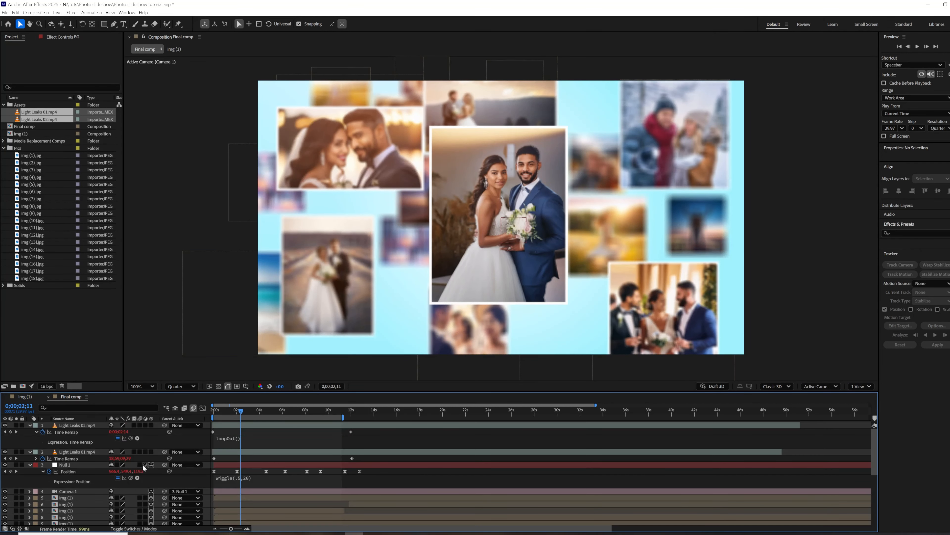
pyautogui.scroll(-4, 143, 499)
# Play the slideshow from the start and replay the moves around 0;00;04;22 to check the motion blur.
pyautogui.press('space')
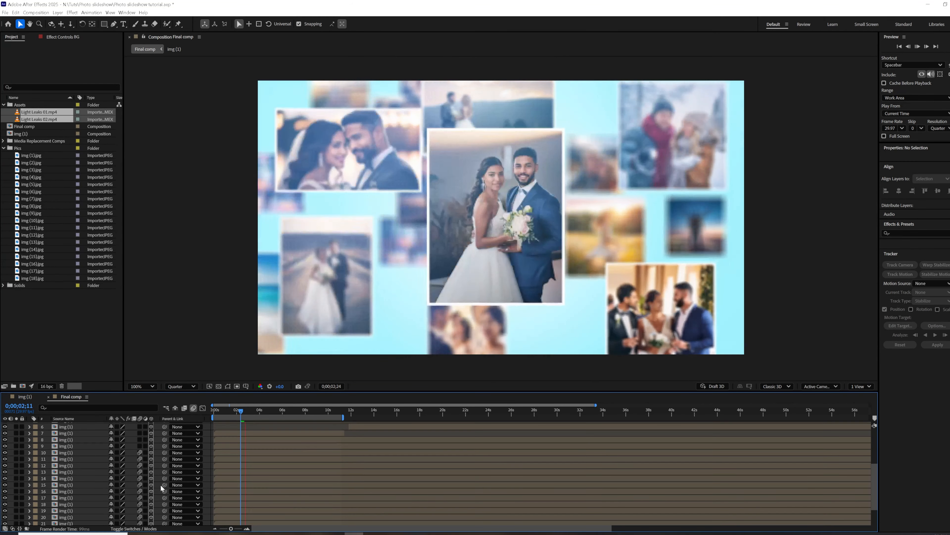
pyautogui.moveTo(240, 411); pyautogui.dragTo(182, 422)
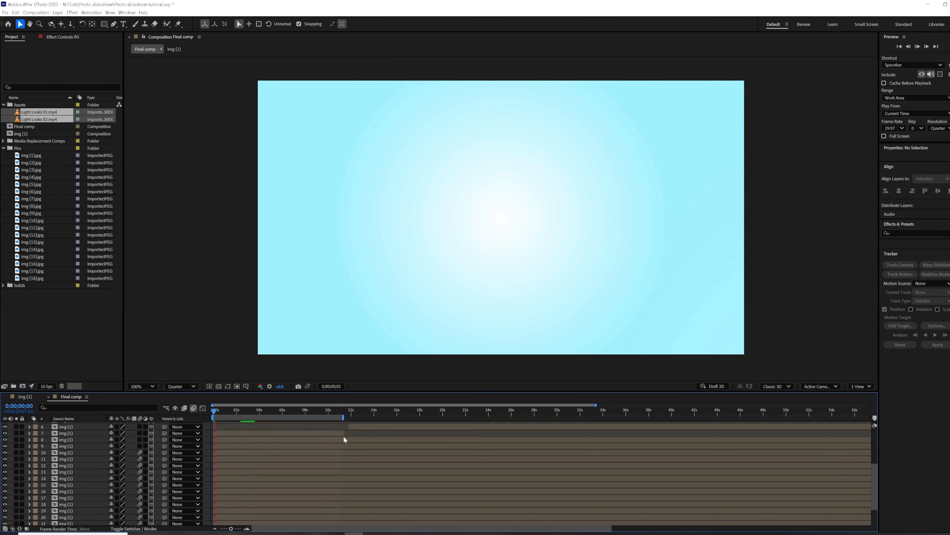
pyautogui.press('space')
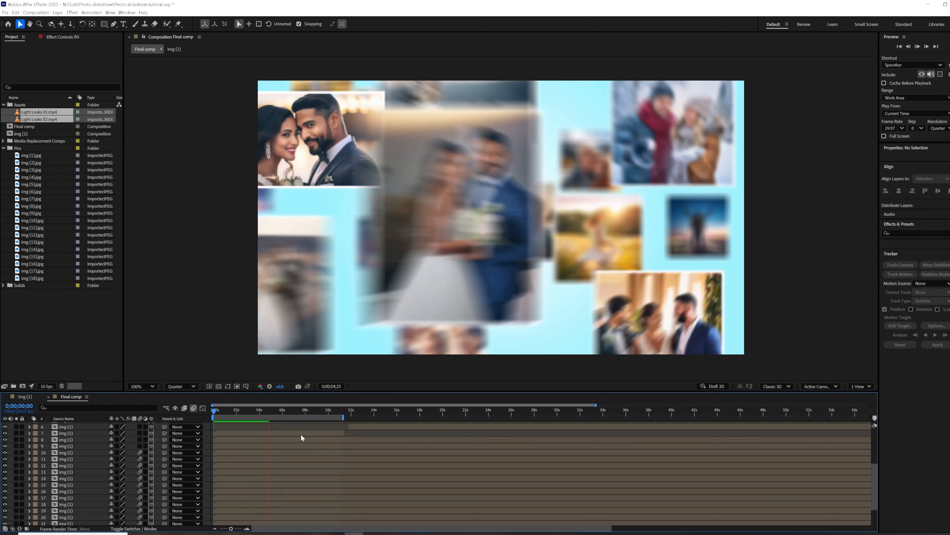
pyautogui.press('space')
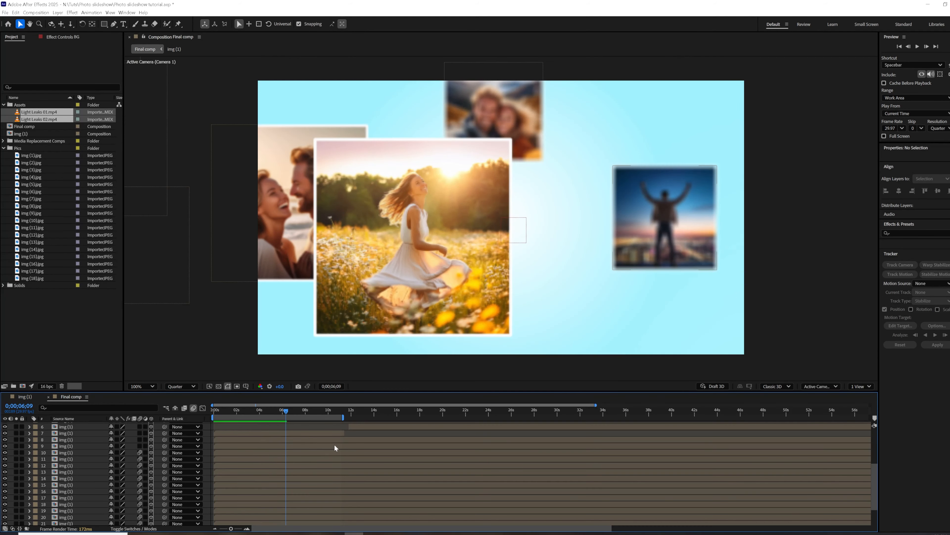
pyautogui.press('space')
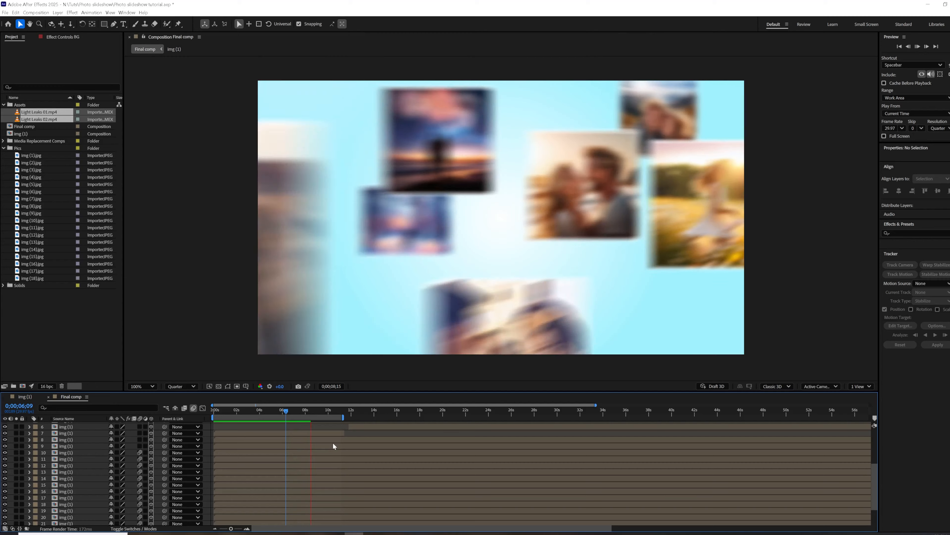
pyautogui.click(276, 410)
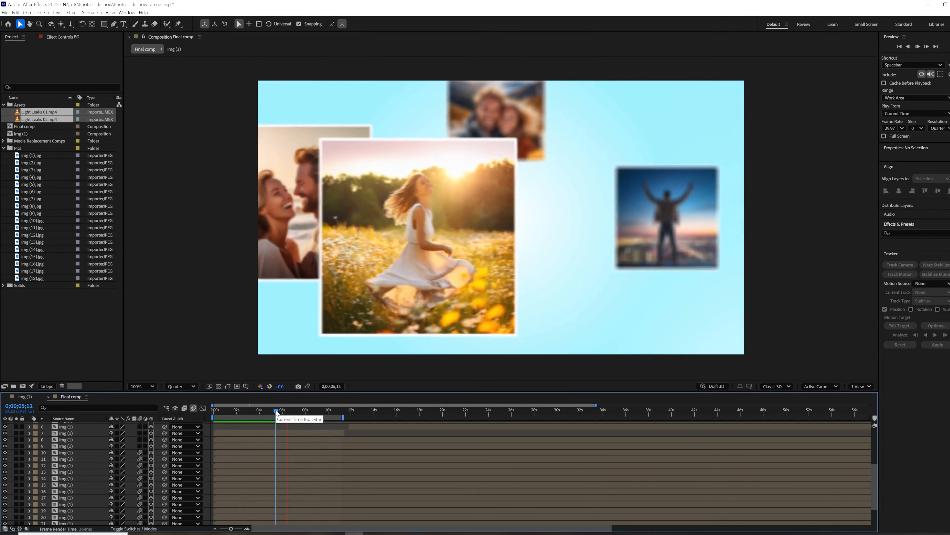
pyautogui.click(268, 411)
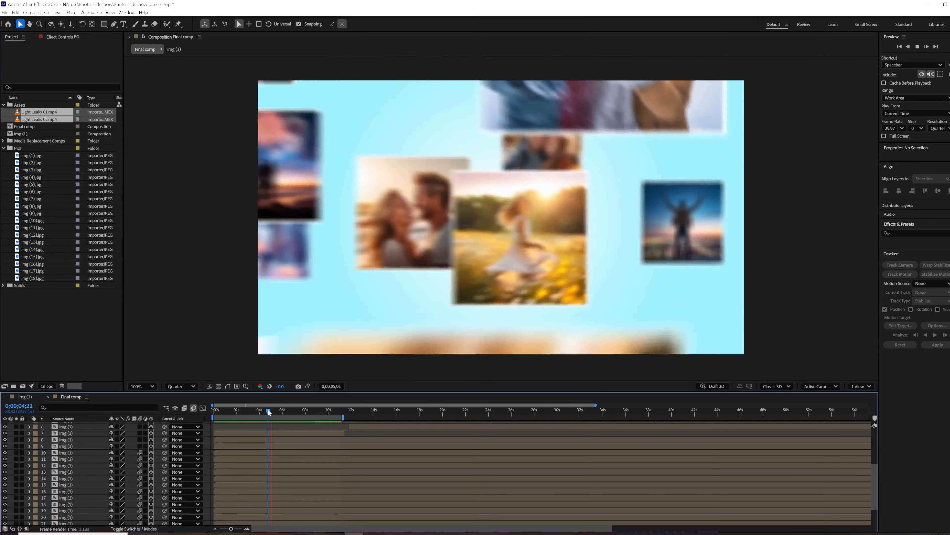
pyautogui.press('space')
# Try to delete Null 1's Position keyframe at 0;00;08;04, and undo the deletion.
pyautogui.scroll(3, 230, 439)
pyautogui.moveTo(288, 409); pyautogui.dragTo(305, 419)
pyautogui.click(307, 471)
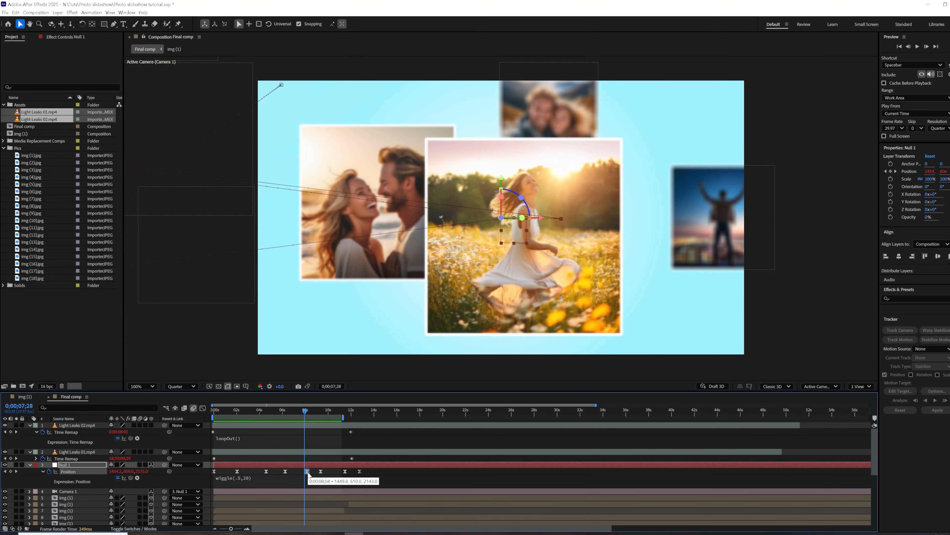
pyautogui.press('Delete')
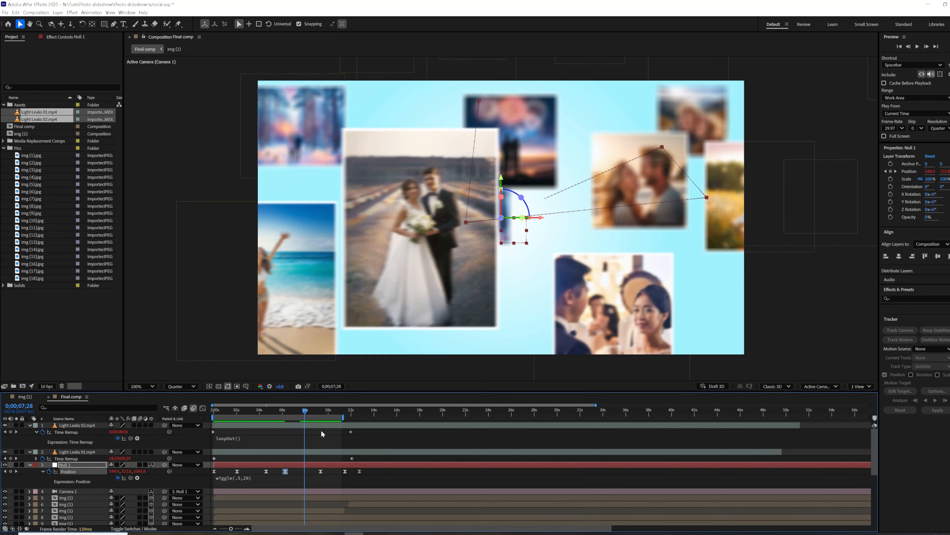
pyautogui.hotkey('ctrl', 'z')
# Move Null 1's Position keyframe from 0;00;08;04 to 0;00;07;28, and set its X position at 0;00;06;07 to 1510.8.
pyautogui.moveTo(306, 411)
pyautogui.mouseDown()
pyautogui.moveTo(287, 414)
pyautogui.moveTo(296, 413)
pyautogui.mouseUp()
pyautogui.moveTo(271, 419); pyautogui.dragTo(296, 423)
pyautogui.click(17, 472)
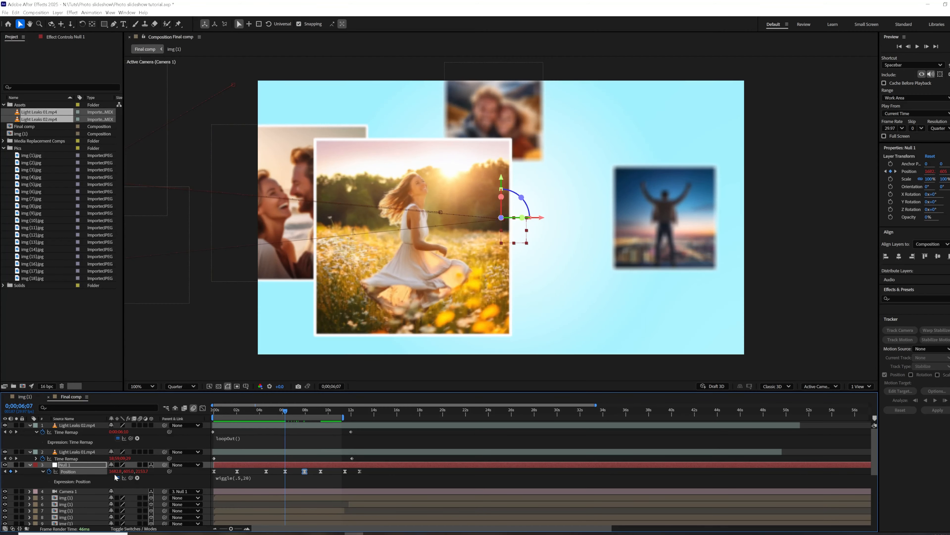
pyautogui.moveTo(115, 474); pyautogui.dragTo(54, 479)
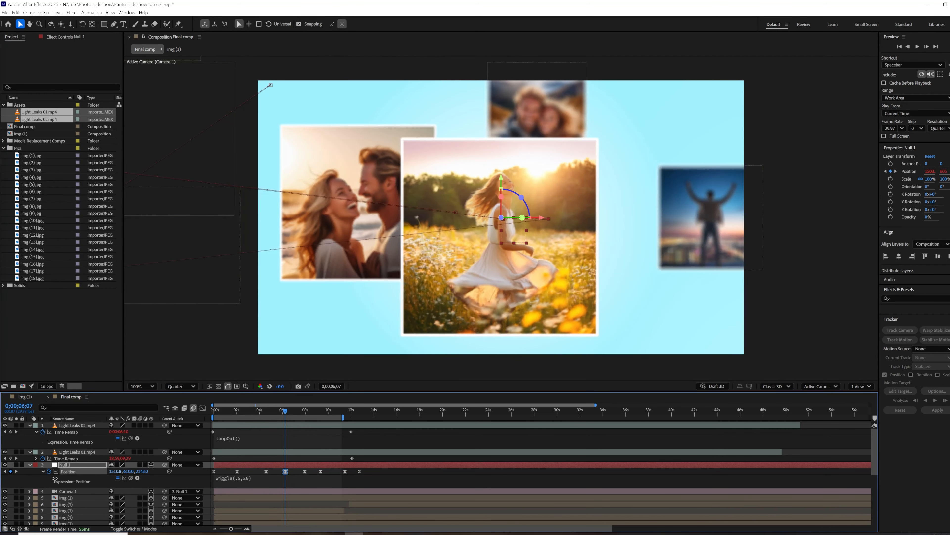
# Replay from 0;00;04;21, and replace Null 1's Position keyframe at 0;00;07;28 with a copy of the one at 0;00;06;07.
pyautogui.click(267, 409)
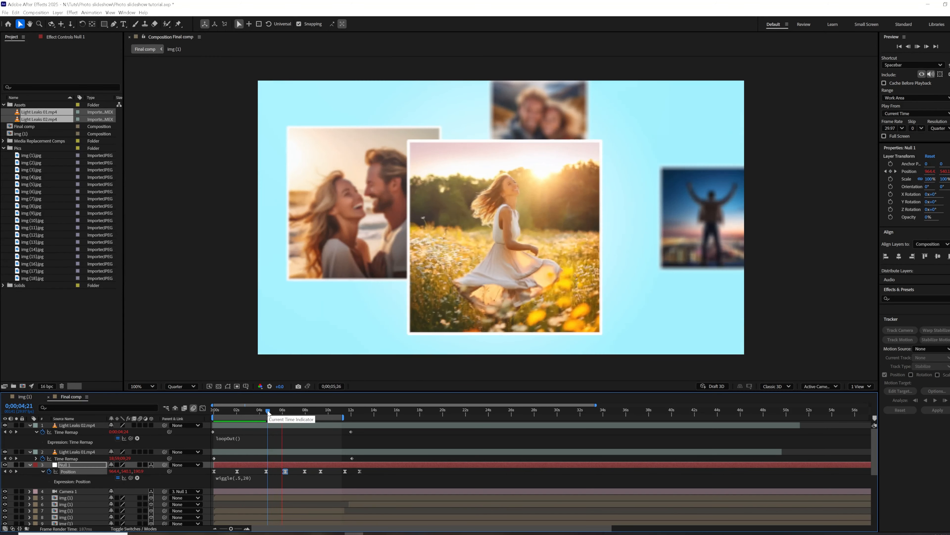
pyautogui.press('space')
pyautogui.moveTo(295, 410); pyautogui.dragTo(305, 412)
pyautogui.click(305, 471)
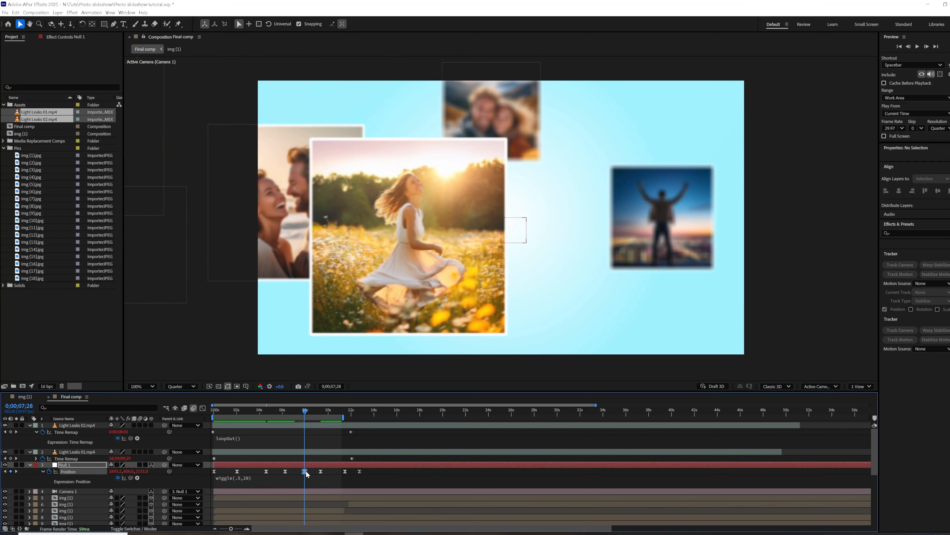
pyautogui.moveTo(285, 473); pyautogui.dragTo(310, 472)
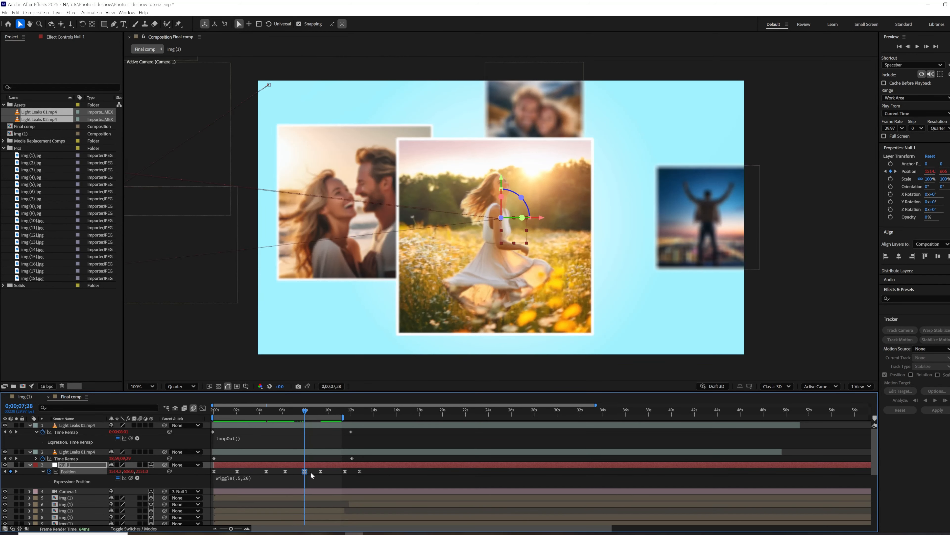
# Play back the camera moves from 0;00;06;03 and again from 0;00;04;19 to check the matched keyframes.
pyautogui.click(284, 413)
pyautogui.press('space')
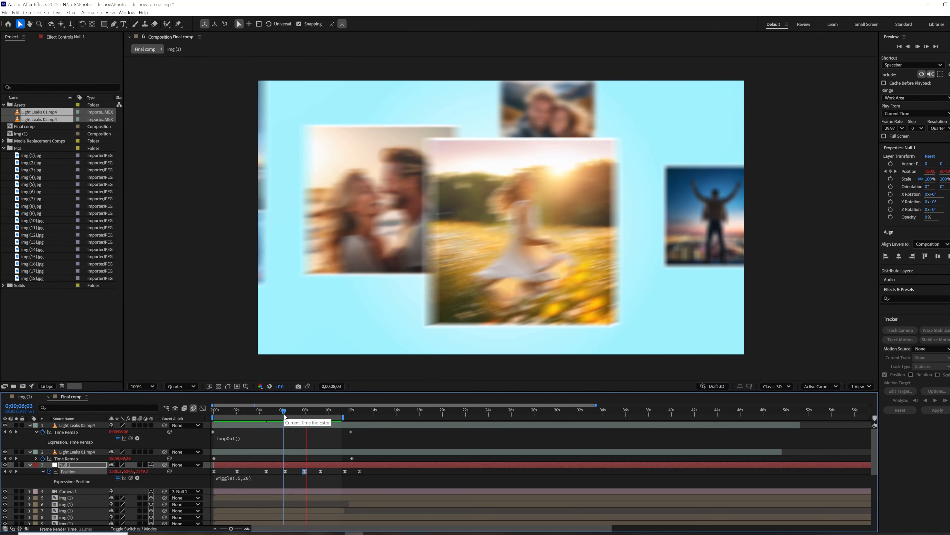
pyautogui.click(266, 409)
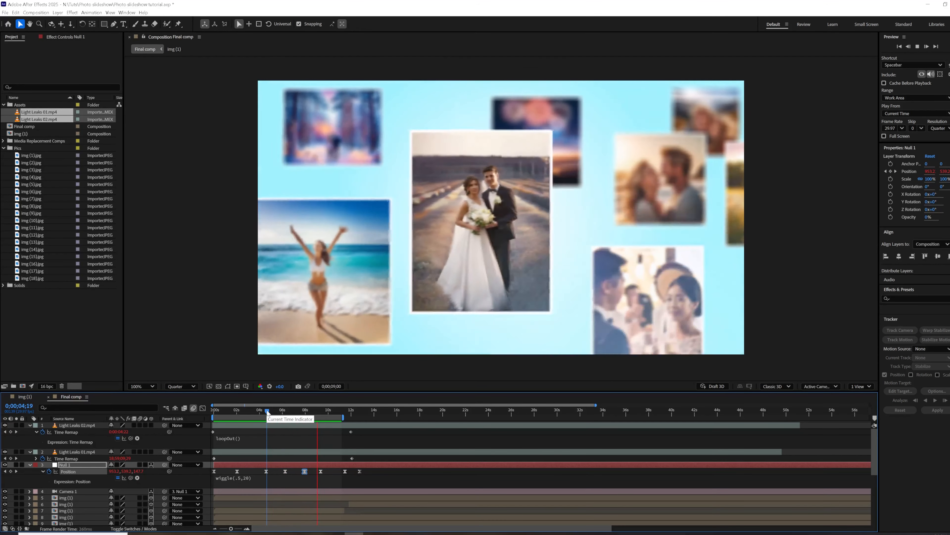
# Examine the photo layer outlines around the camera frame at about 0;00;08;07 to locate the photo in the camera's path.
pyautogui.click(302, 411)
pyautogui.moveTo(302, 411); pyautogui.dragTo(307, 410)
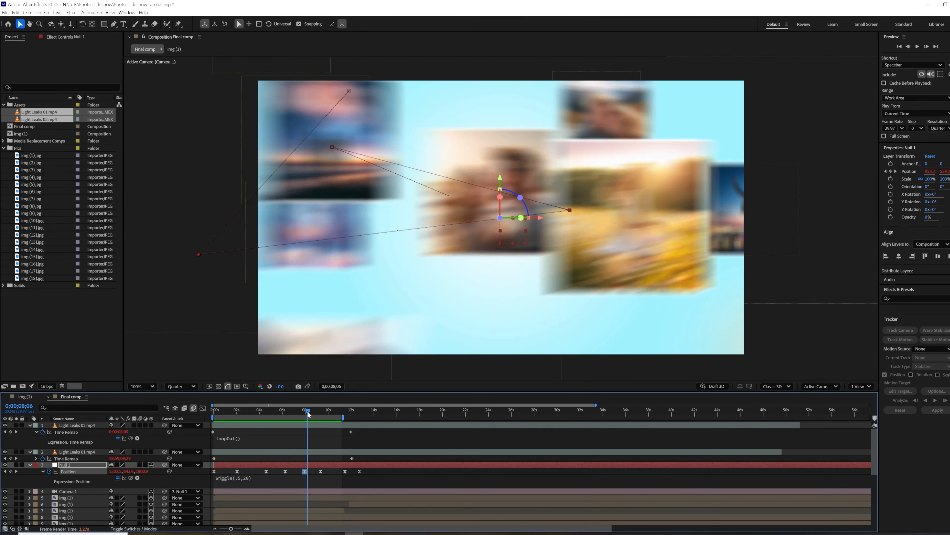
pyautogui.scroll(-3, 332, 484)
pyautogui.press(',')
pyautogui.press(',')
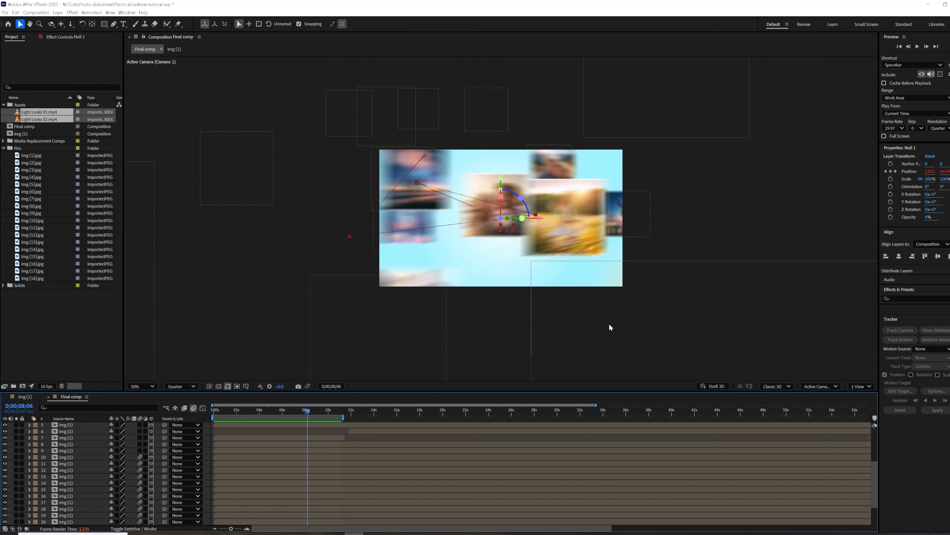
pyautogui.press(',')
pyautogui.press(',')
pyautogui.press(',')
pyautogui.press(',')
pyautogui.press(',')
pyautogui.press(',')
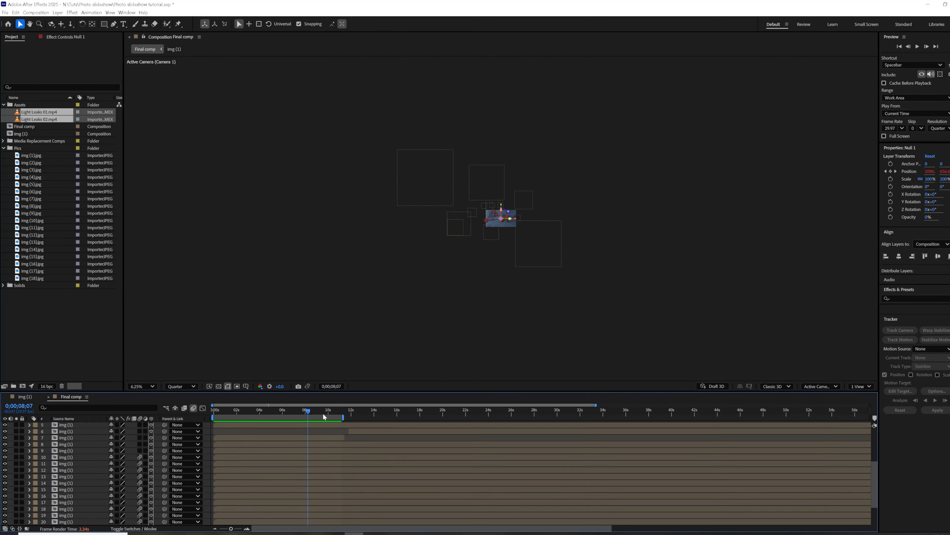
pyautogui.press('.')
pyautogui.press('.')
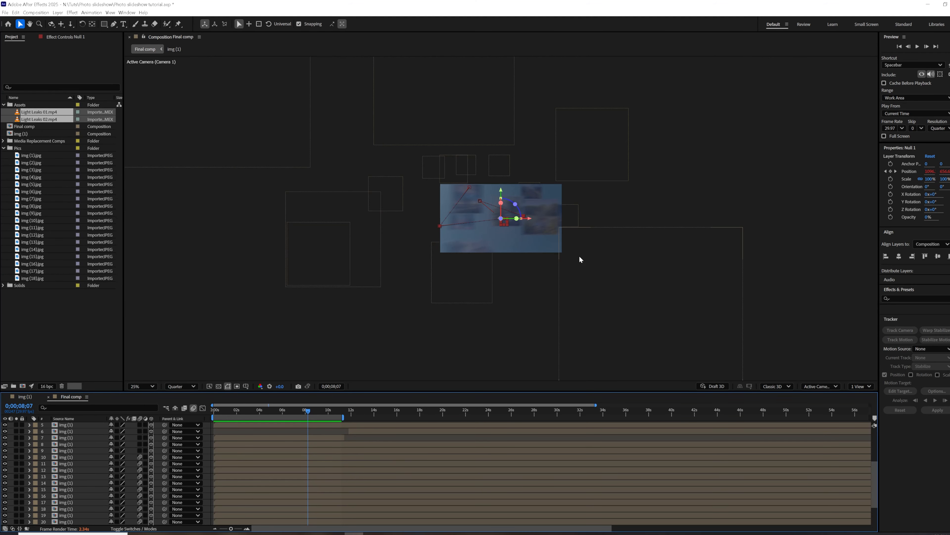
pyautogui.click(524, 229)
pyautogui.press(',')
pyautogui.press(',')
pyautogui.press(',')
pyautogui.press(',')
pyautogui.press(',')
pyautogui.press(',')
pyautogui.press('.')
pyautogui.press('.')
pyautogui.press('.')
pyautogui.press('.')
pyautogui.press('.')
pyautogui.press('.')
pyautogui.press(',')
pyautogui.press(',')
# Trim the end of the wedding photo in layer 25 to 0;00;08;07, and play back from 0;00;07;15 to check it.
pyautogui.click(290, 515)
pyautogui.scroll(-2, 293, 513)
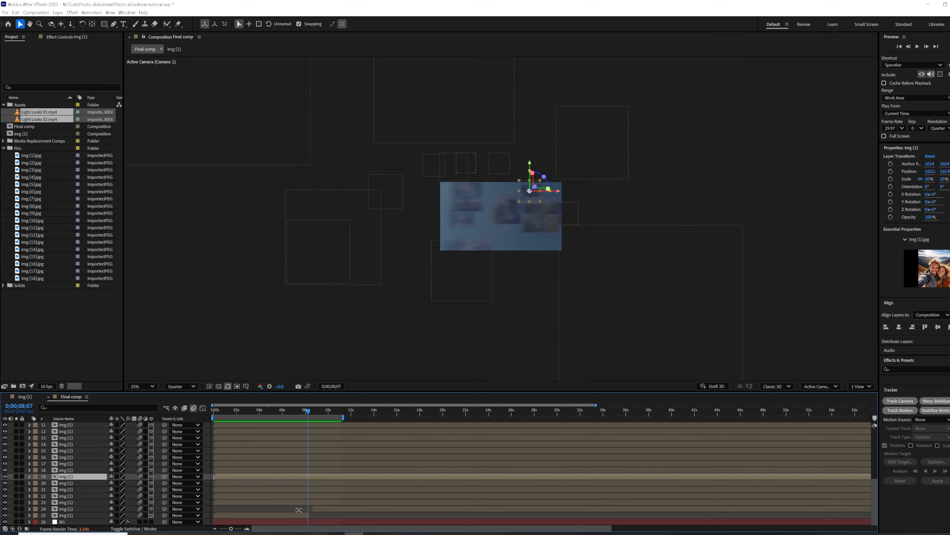
pyautogui.click(308, 514)
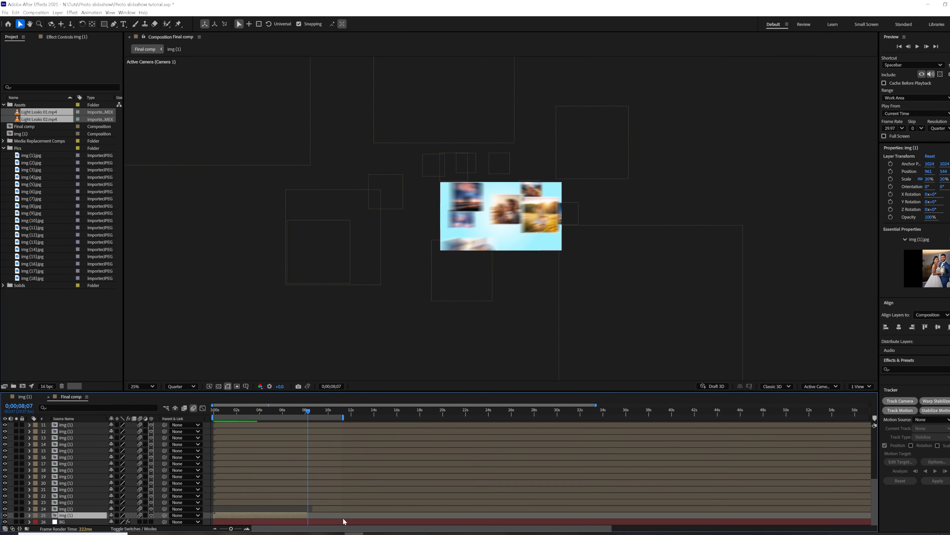
pyautogui.click(300, 411)
pyautogui.press('space')
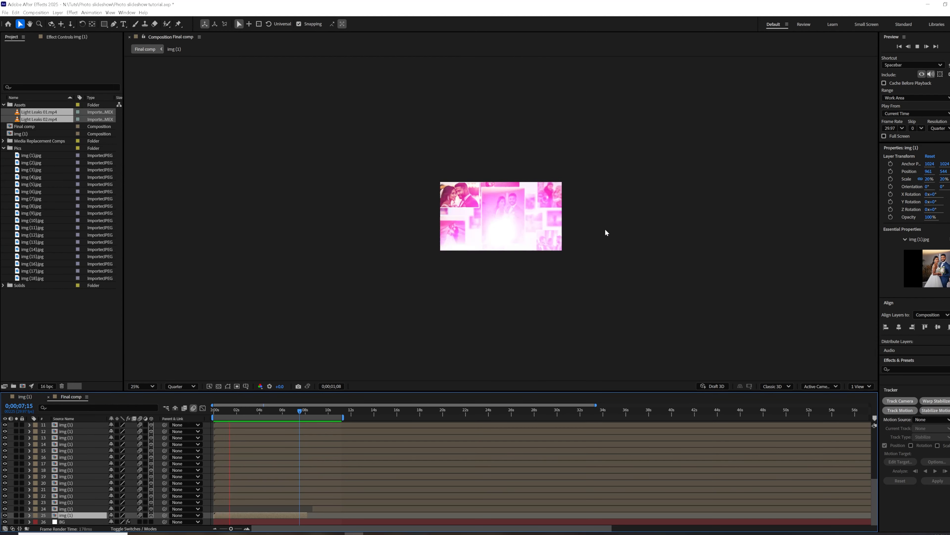
# Enable motion blur for the remaining photo layers 5 to 9.
pyautogui.click(284, 410)
pyautogui.scroll(5, 100, 492)
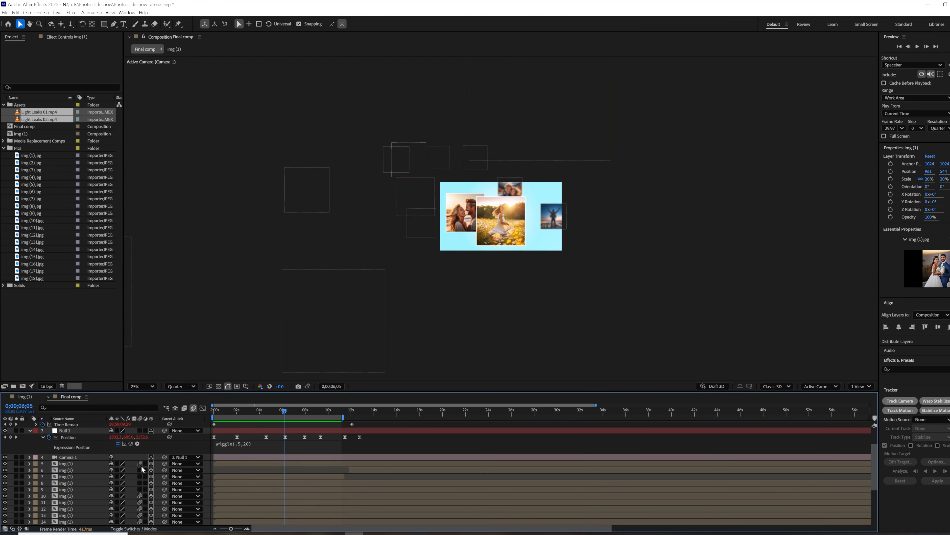
# Fit the composition to the viewer and play the slideshow from the start.
pyautogui.press('Home')
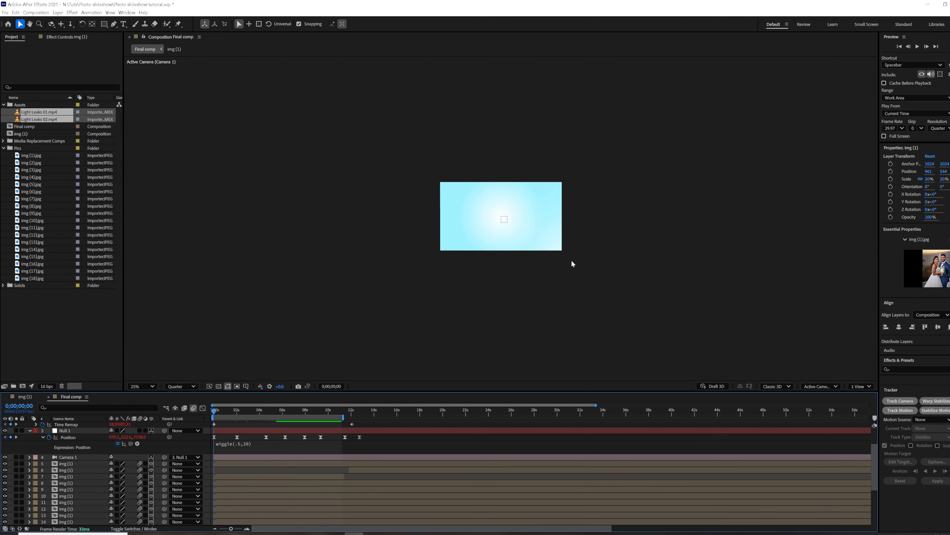
pyautogui.press('.')
pyautogui.click(142, 386)
pyautogui.click(137, 232)
pyautogui.press('space')
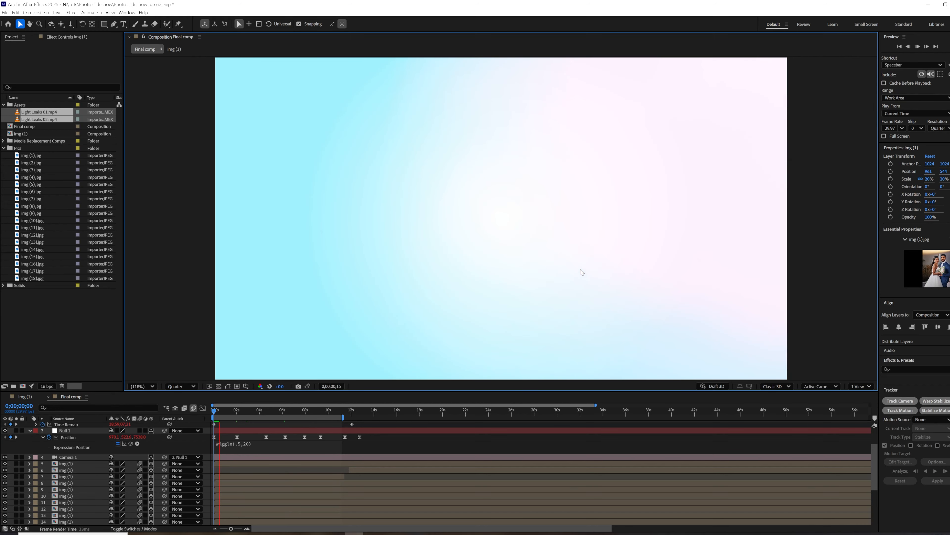
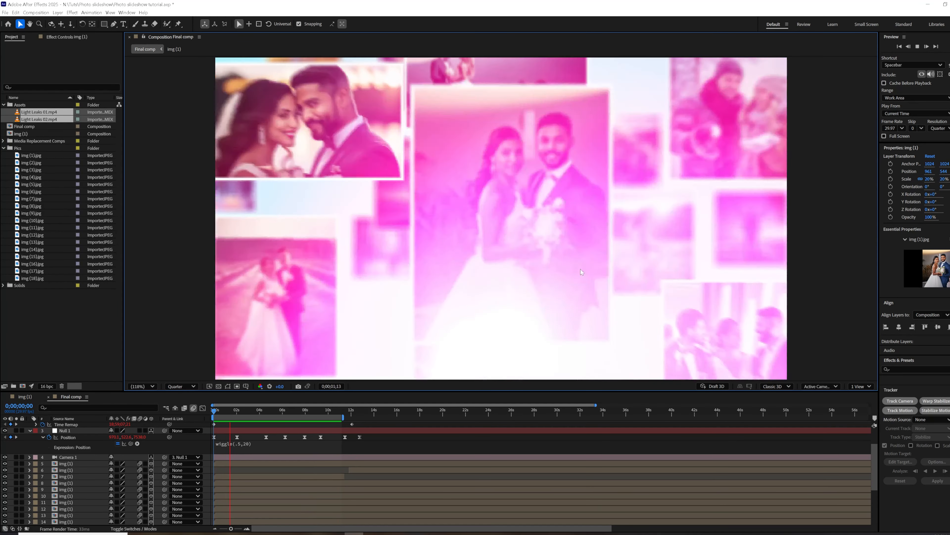
# Extend the end of the work area to just past 14 seconds and preview the slideshow.
pyautogui.press('space')
pyautogui.click(342, 413)
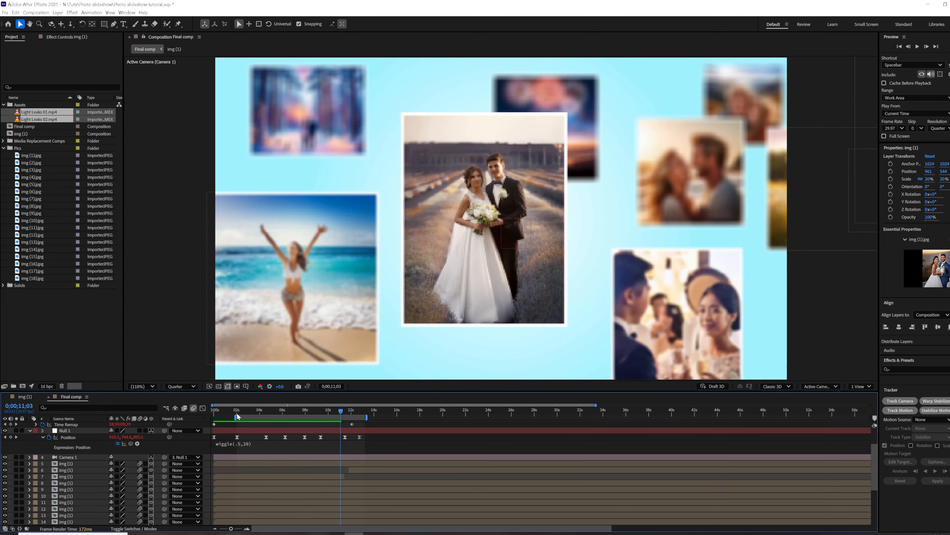
pyautogui.click(918, 46)
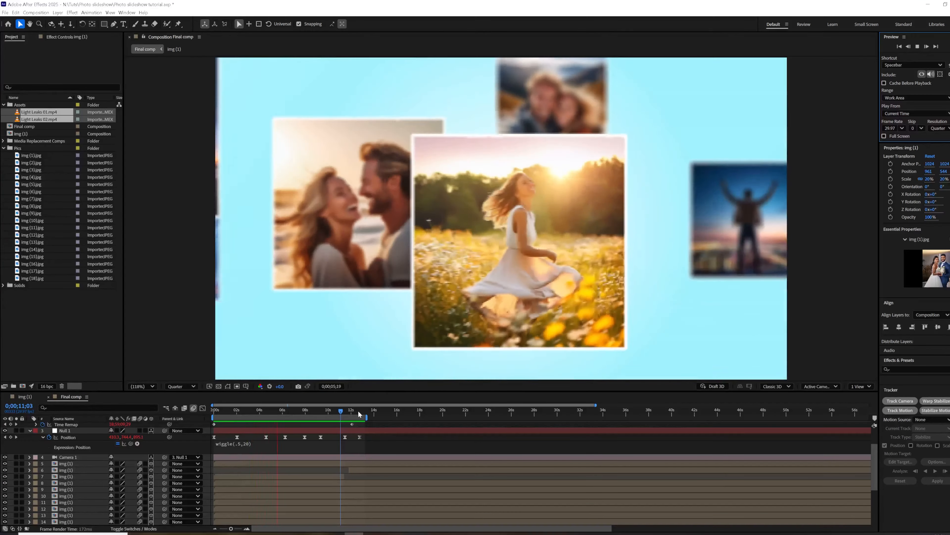
pyautogui.click(359, 414)
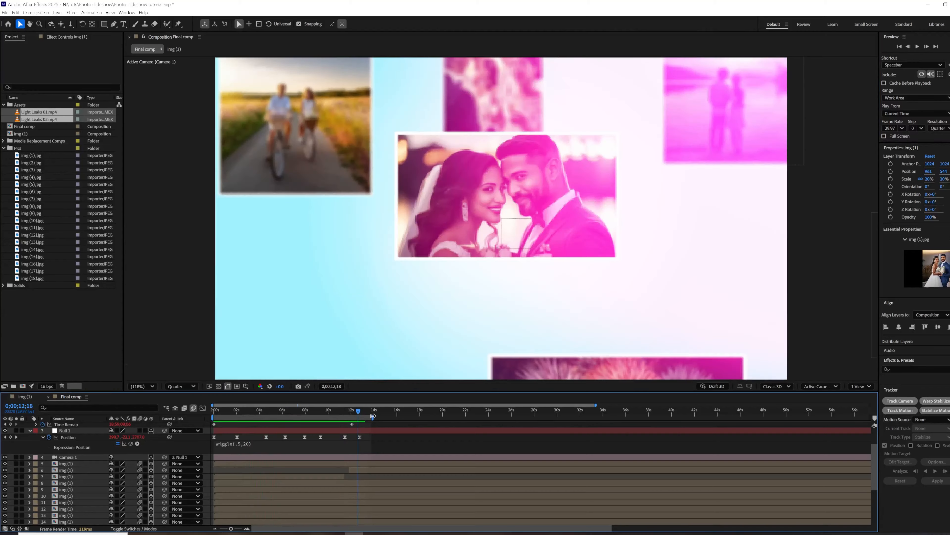
pyautogui.click(917, 46)
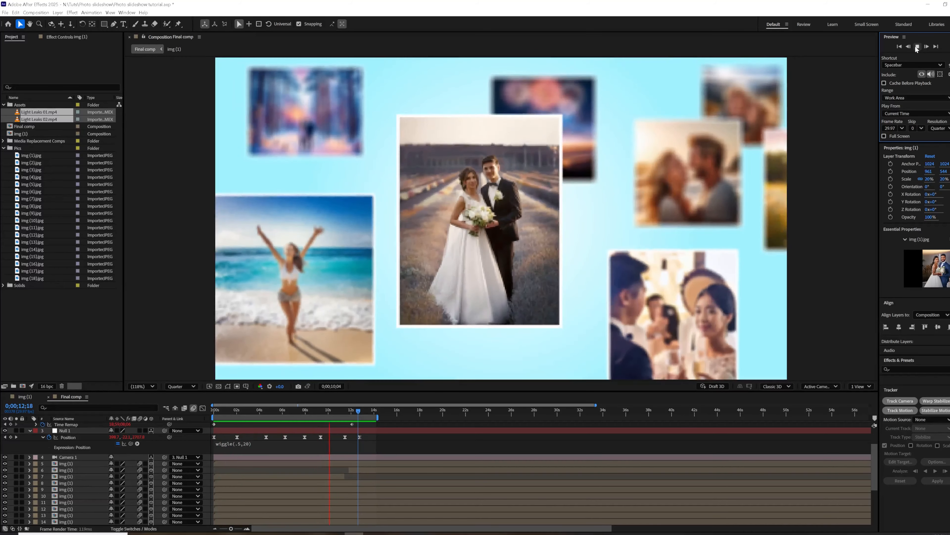
pyautogui.click(916, 47)
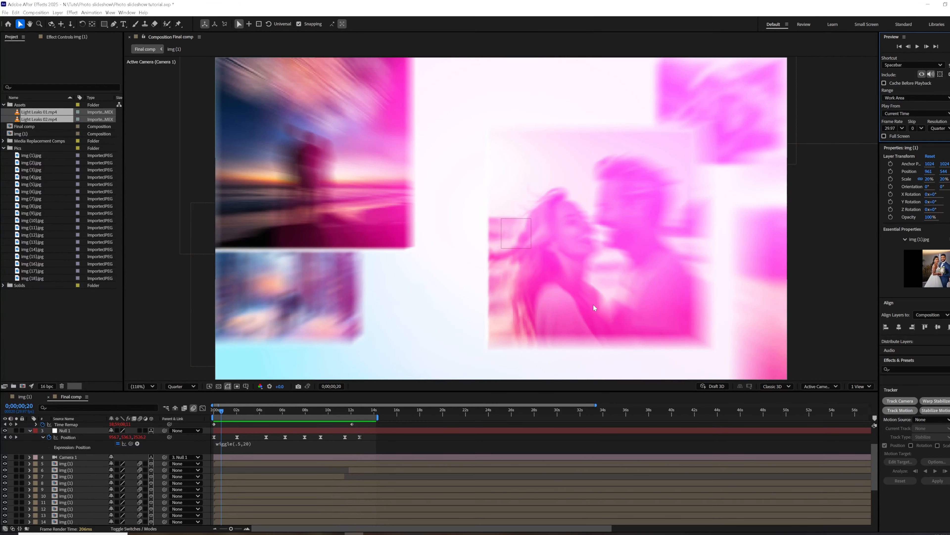
# Collapse the expanded properties of the top timeline layers and reveal only the Position keyframes of Null 1.
pyautogui.click(80, 430)
pyautogui.scroll(3, 77, 452)
pyautogui.click(30, 425)
pyautogui.click(30, 432)
pyautogui.click(29, 438)
pyautogui.click(237, 405)
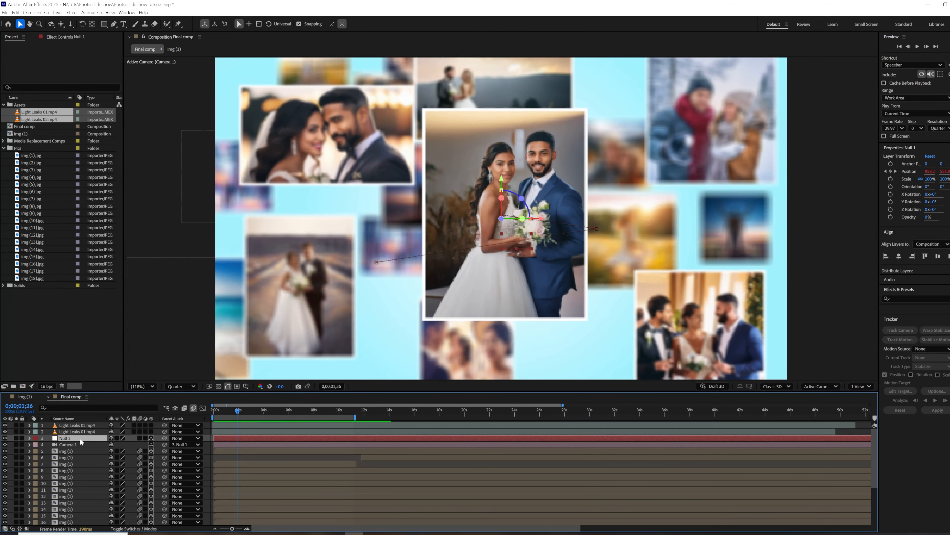
pyautogui.click(341, 409)
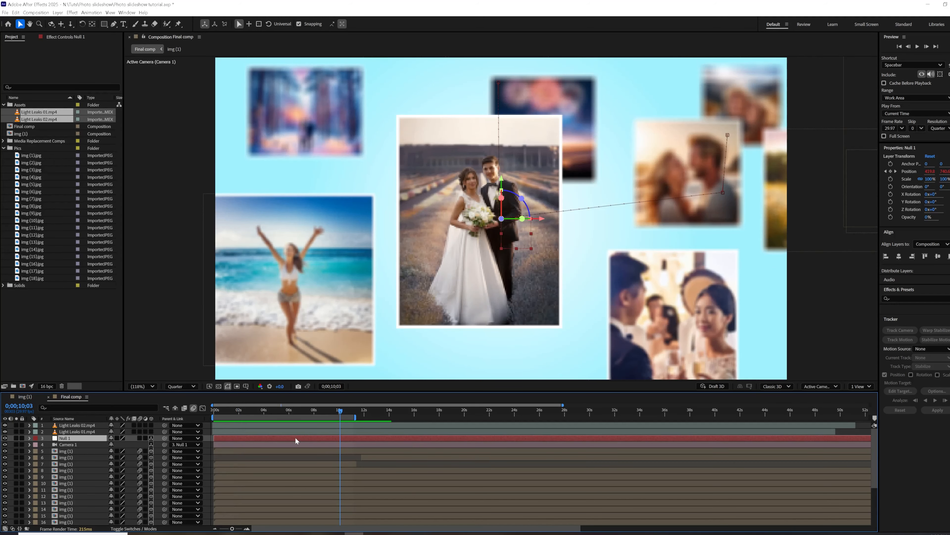
pyautogui.press('p')
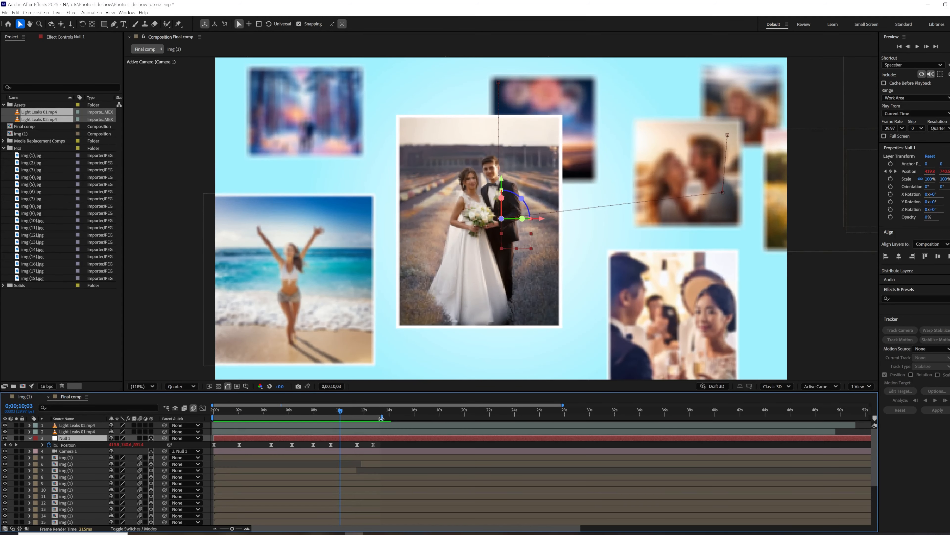
# Keyframe Null 1's Position at 0;00;14;02 and 0;00;15;08, shifting it in X to empty background, and extend the work area to about 16 seconds.
pyautogui.click(390, 412)
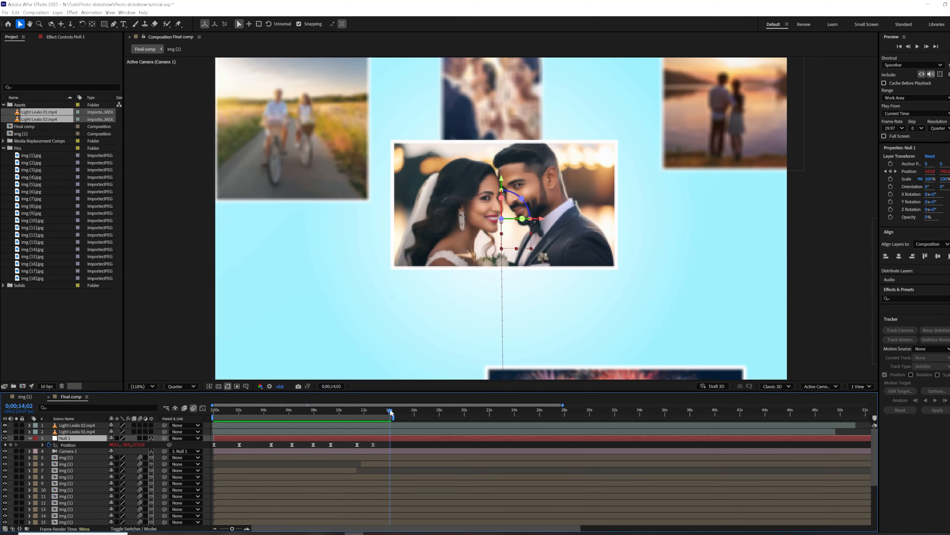
pyautogui.moveTo(390, 413); pyautogui.dragTo(406, 418)
pyautogui.moveTo(112, 444); pyautogui.dragTo(531, 396)
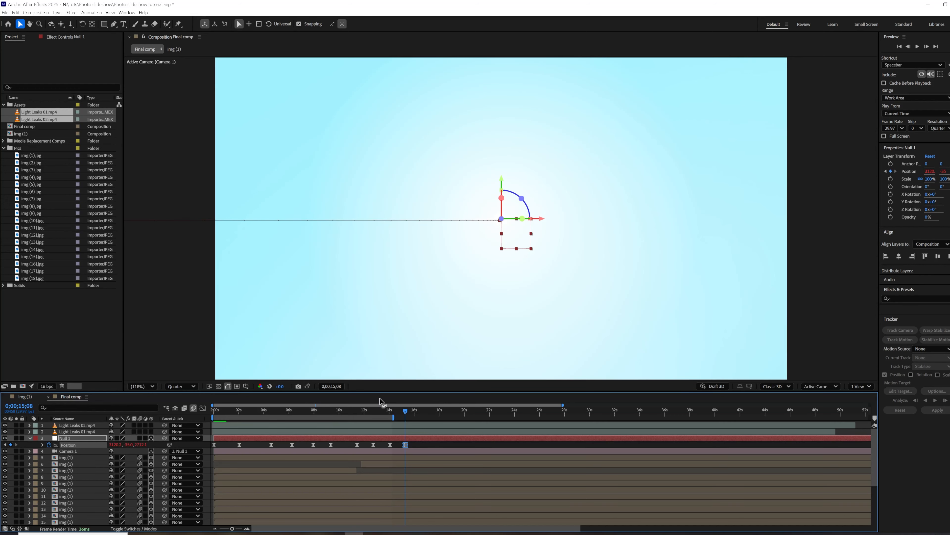
pyautogui.moveTo(400, 412)
pyautogui.mouseDown()
pyautogui.moveTo(226, 418)
pyautogui.moveTo(406, 419)
pyautogui.mouseUp()
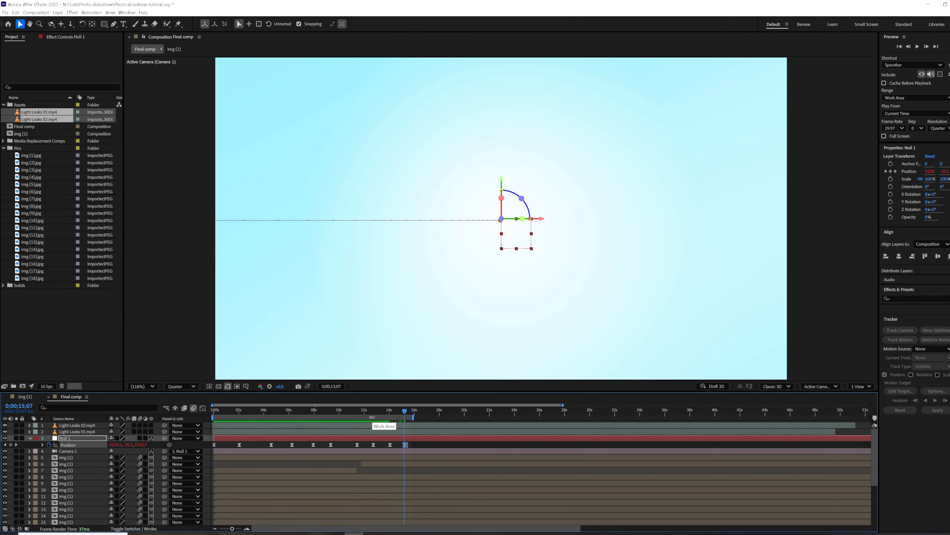
# Add the text "nvidstudio" at 0;00;14;28, reduce its font size to 144.1 px and move it near the frame's centre.
pyautogui.moveTo(385, 417); pyautogui.dragTo(401, 409)
pyautogui.hotkey('ctrl', 't')
pyautogui.click(432, 448)
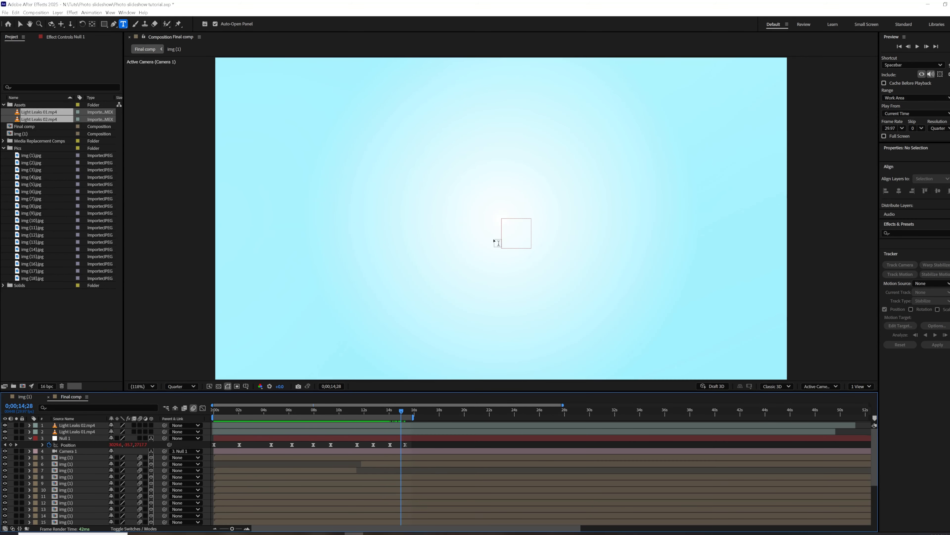
pyautogui.click(494, 240)
pyautogui.write('nvids')
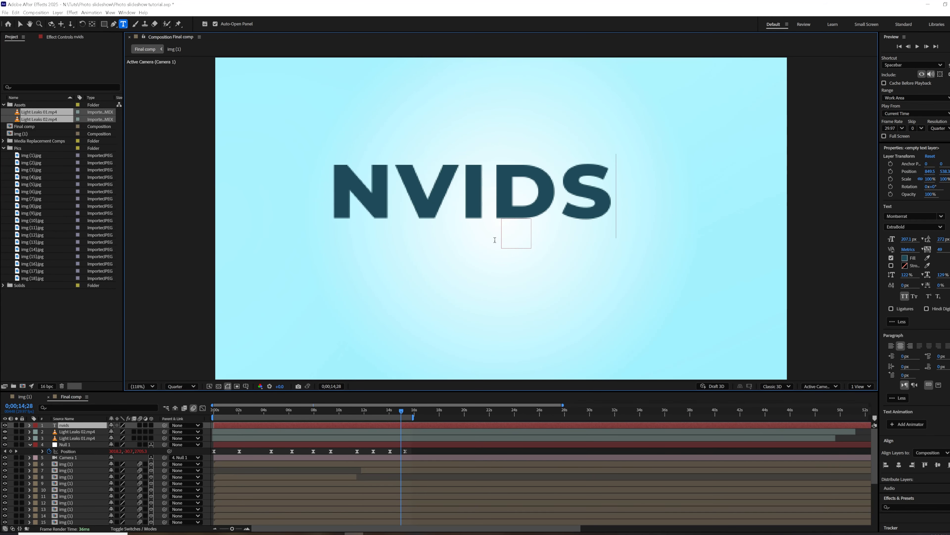
pyautogui.write('tudio')
pyautogui.click(95, 423)
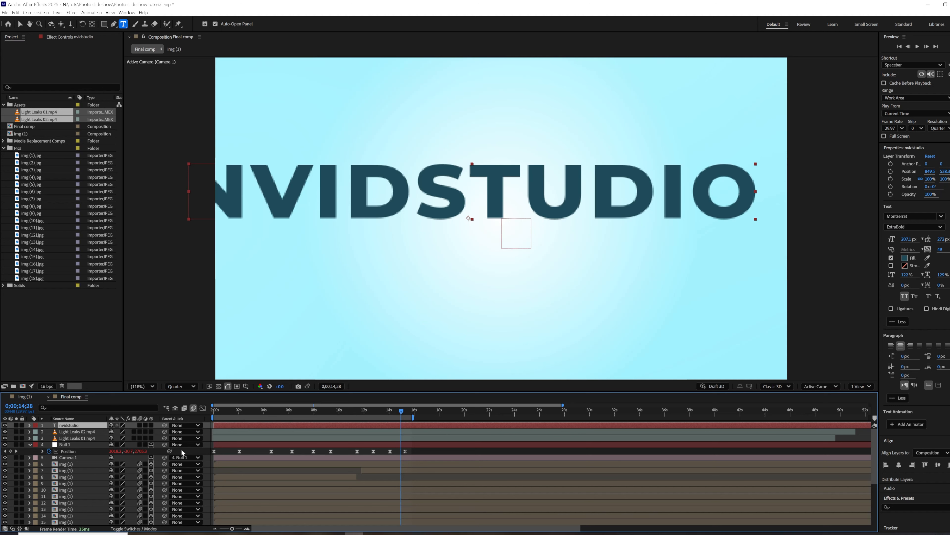
pyautogui.moveTo(909, 239); pyautogui.dragTo(885, 242)
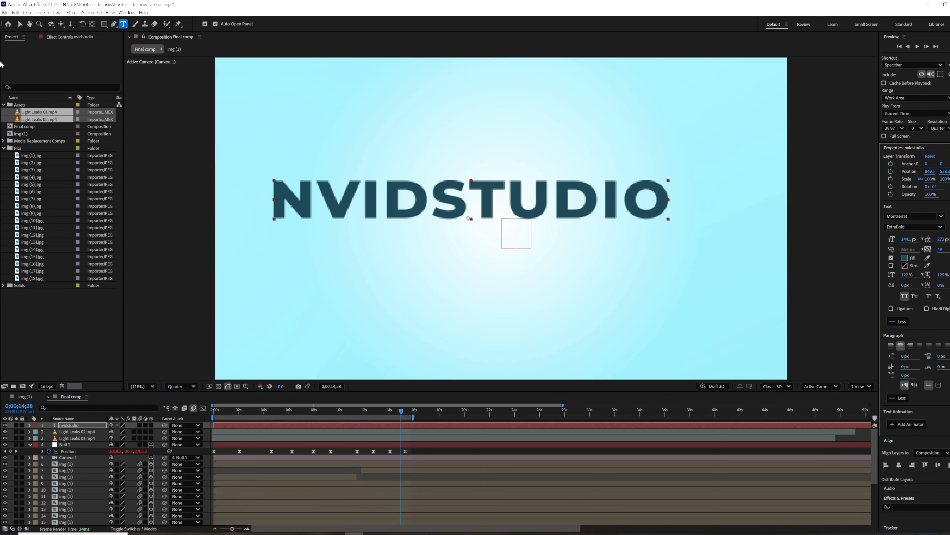
pyautogui.moveTo(354, 209); pyautogui.dragTo(416, 228)
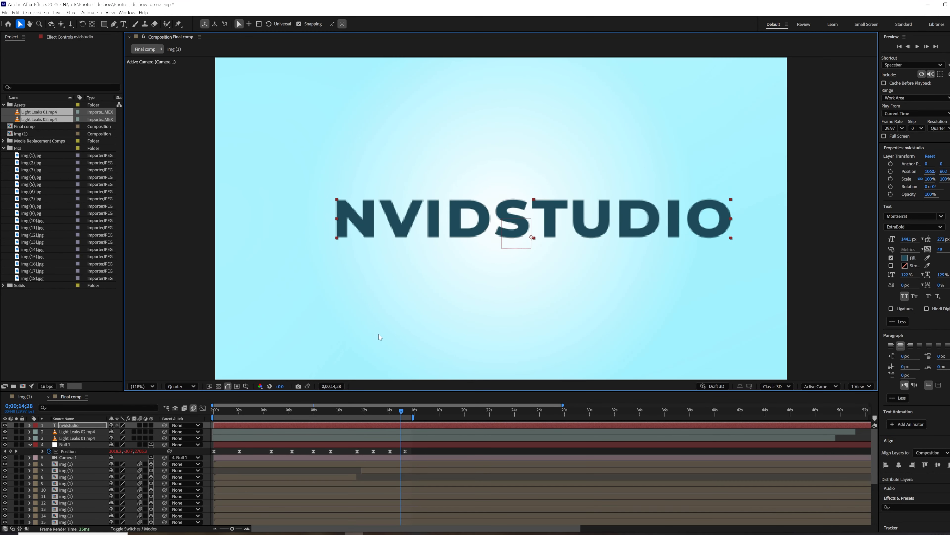
# Try to make the nvidstudio text a 3D layer and look for it around the camera frame.
pyautogui.click(151, 425)
pyautogui.scroll(-7, 529, 320)
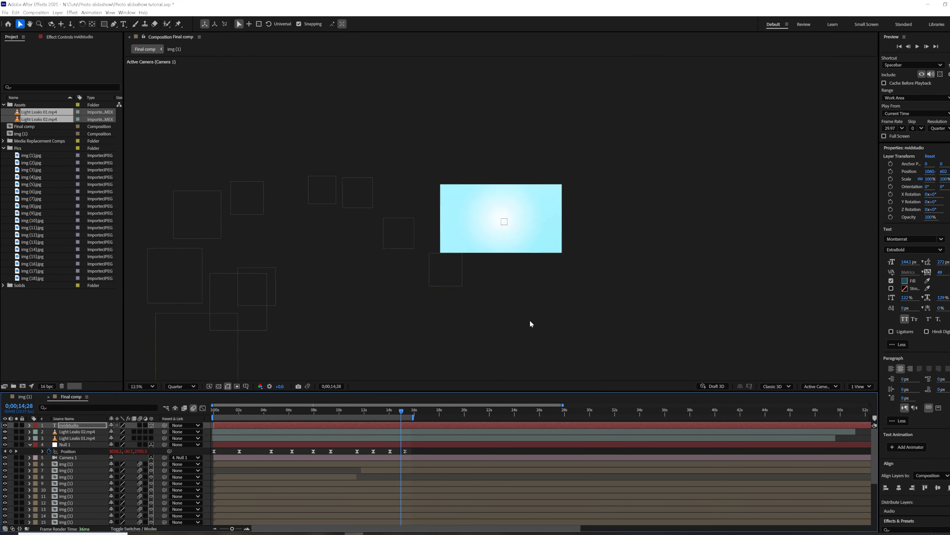
pyautogui.scroll(-5, 585, 245)
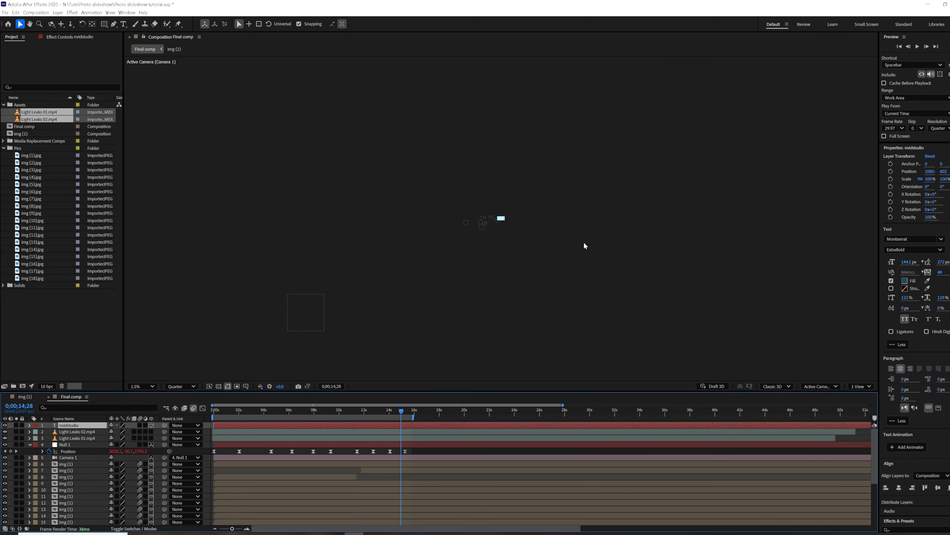
pyautogui.scroll(8, 585, 246)
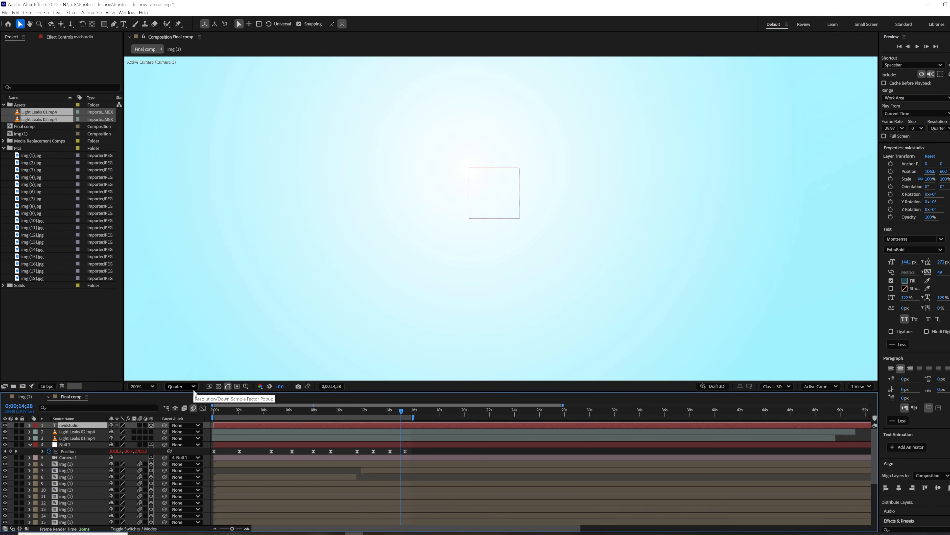
pyautogui.click(404, 410)
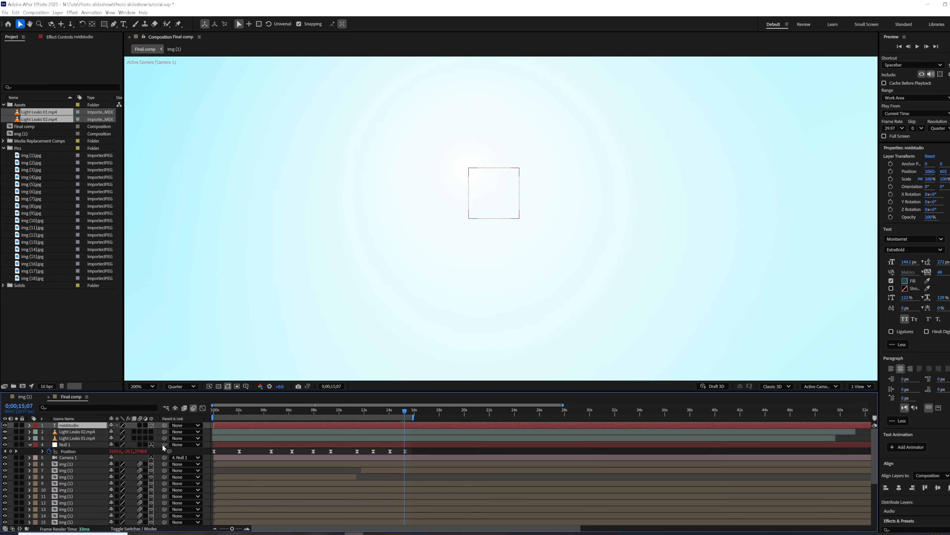
pyautogui.click(151, 425)
pyautogui.scroll(-4, 578, 310)
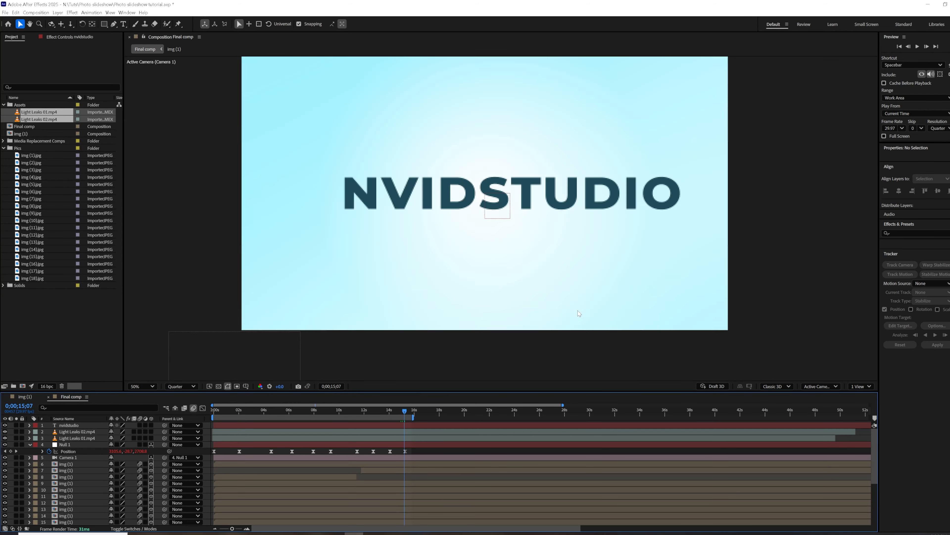
# Examine the photo layers around the camera frame between 0;00;14;17 and 0;00;16;04 to find one near the end of the camera path.
pyautogui.moveTo(401, 412); pyautogui.dragTo(397, 421)
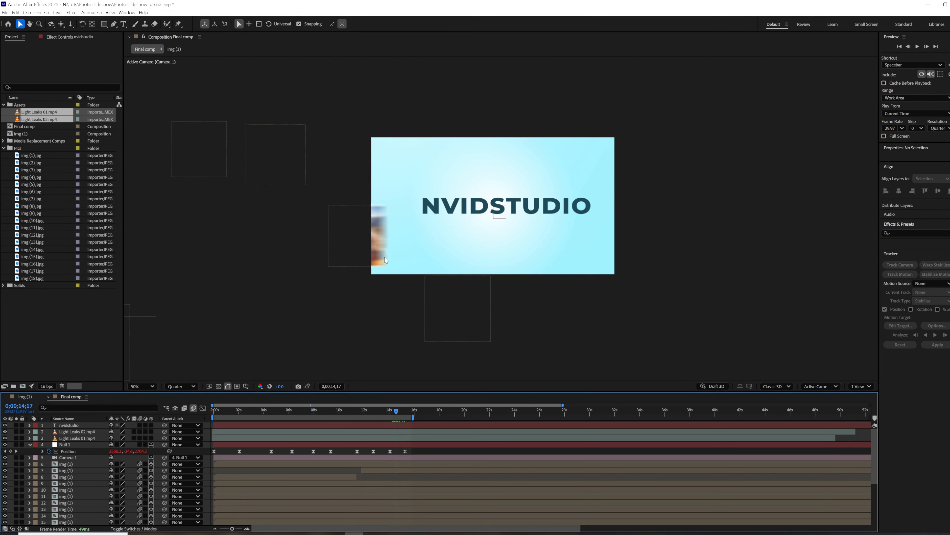
pyautogui.click(385, 260)
pyautogui.scroll(-4, 77, 468)
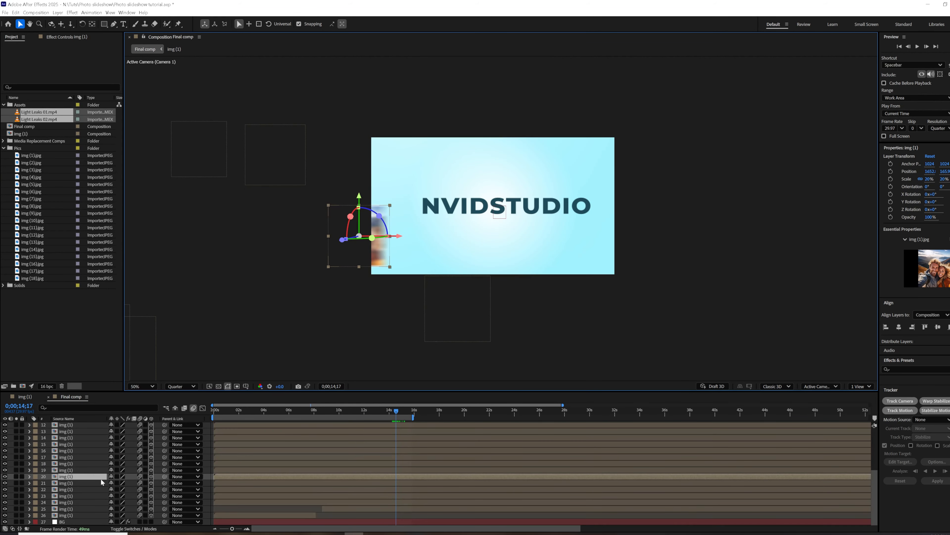
pyautogui.press('End')
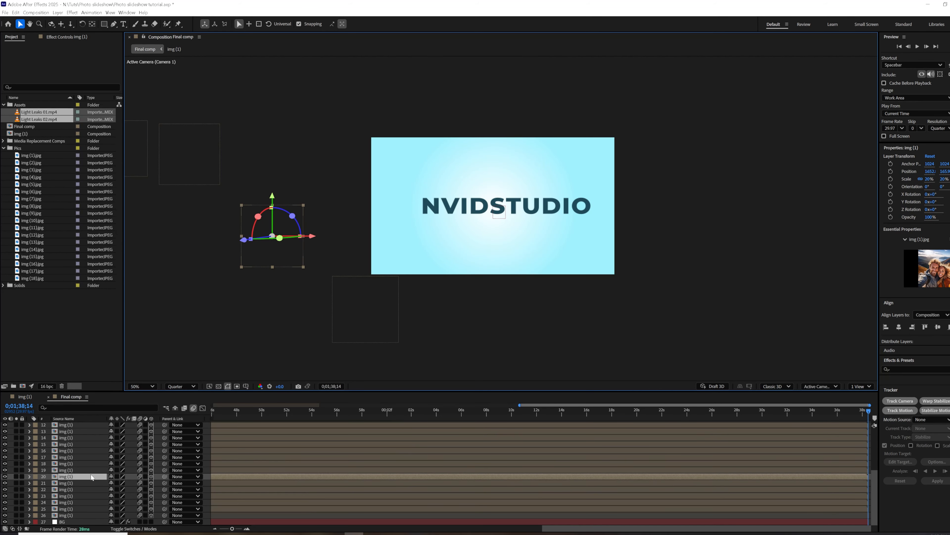
pyautogui.press('Home')
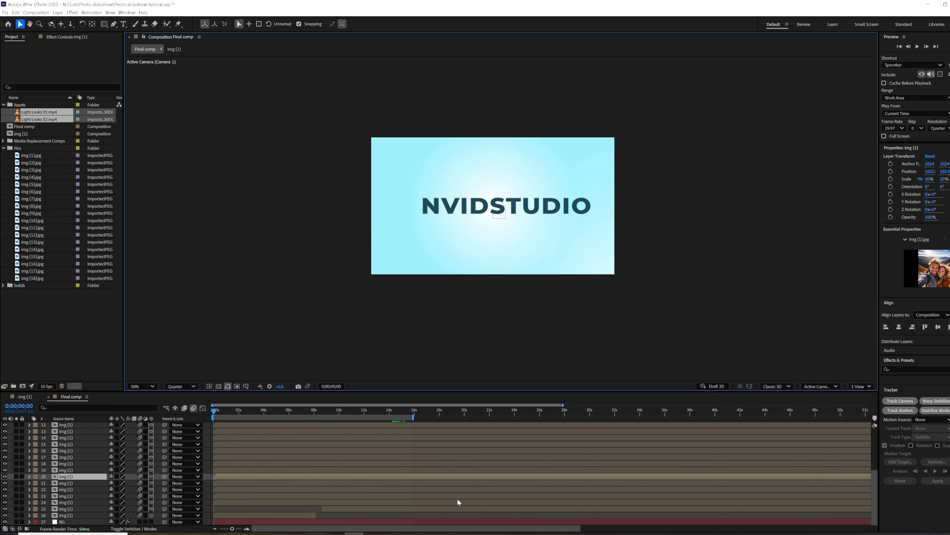
pyautogui.moveTo(406, 415); pyautogui.dragTo(405, 449)
pyautogui.click(396, 523)
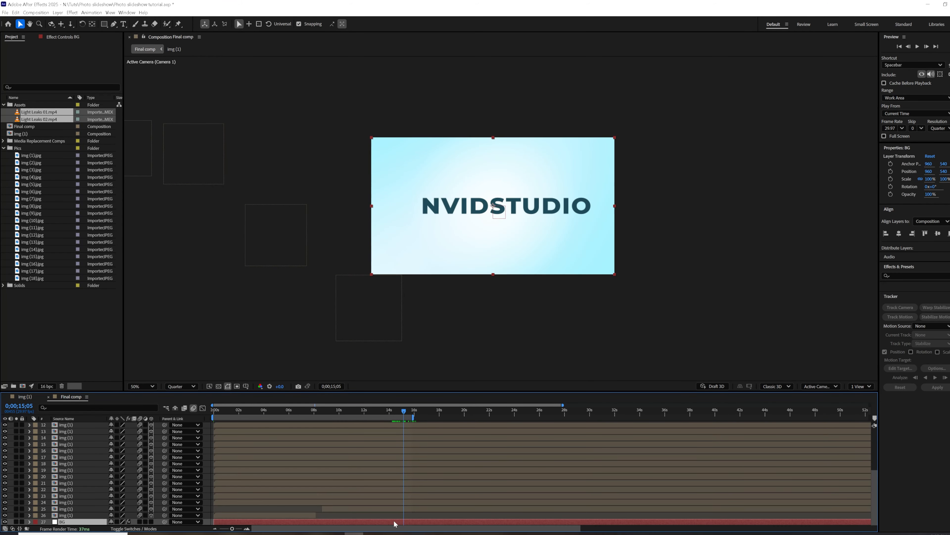
pyautogui.scroll(5, 394, 522)
pyautogui.click(409, 409)
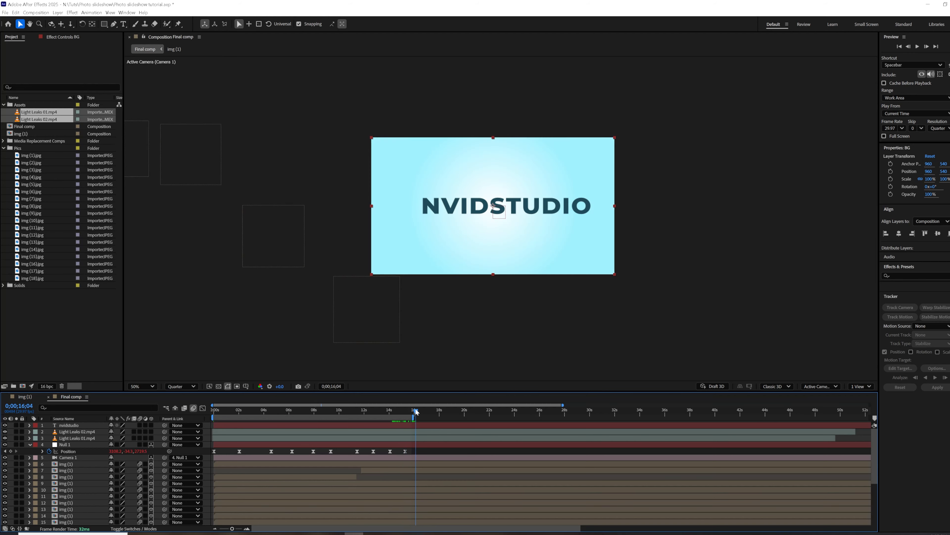
pyautogui.moveTo(403, 411); pyautogui.dragTo(399, 410)
# Copy the Position of the photo in layer 10 to the nvidstudio text and make the text a 3D layer.
pyautogui.click(390, 325)
pyautogui.press('p')
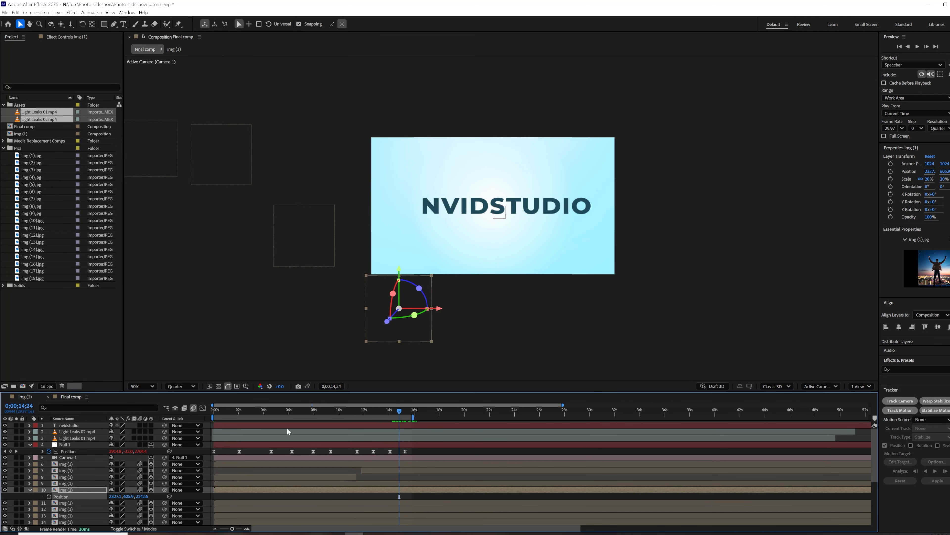
pyautogui.click(298, 426)
pyautogui.press('p')
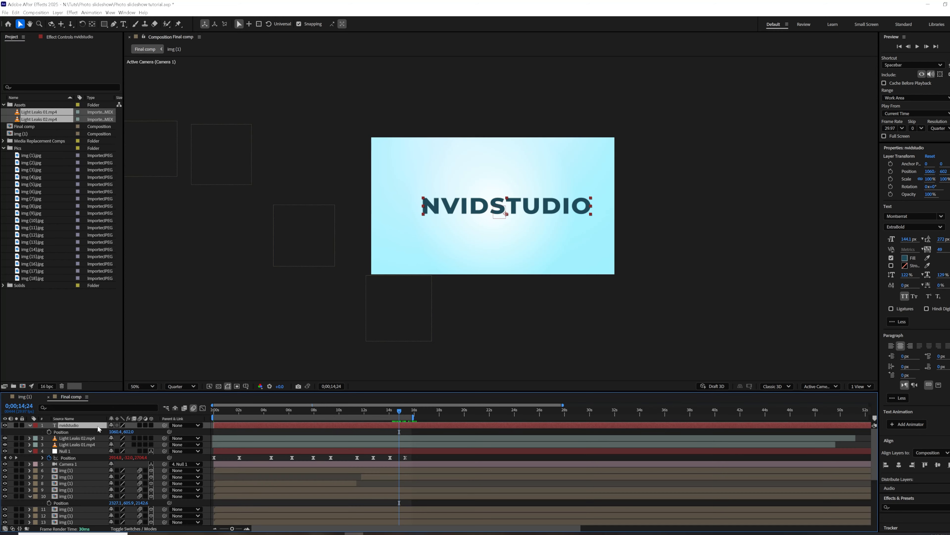
pyautogui.hotkey('ctrl', 'v')
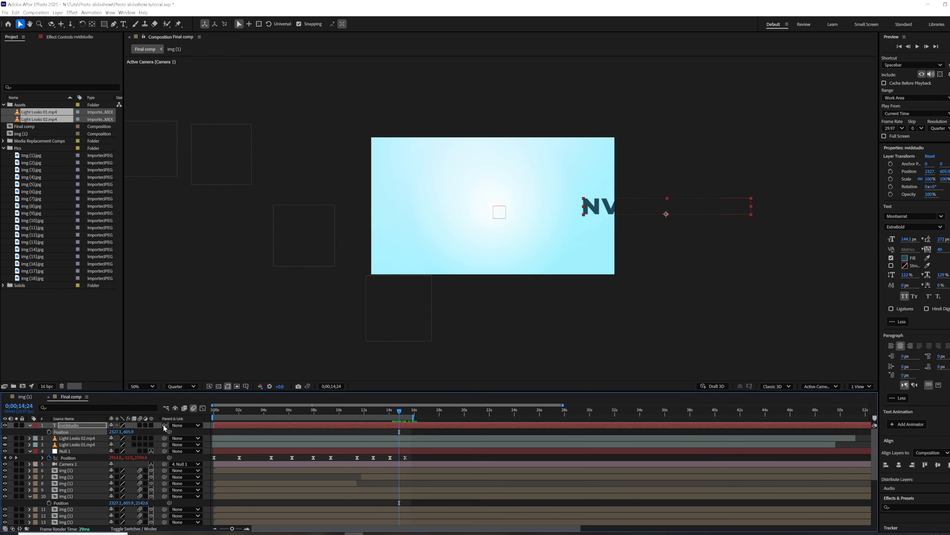
pyautogui.click(151, 425)
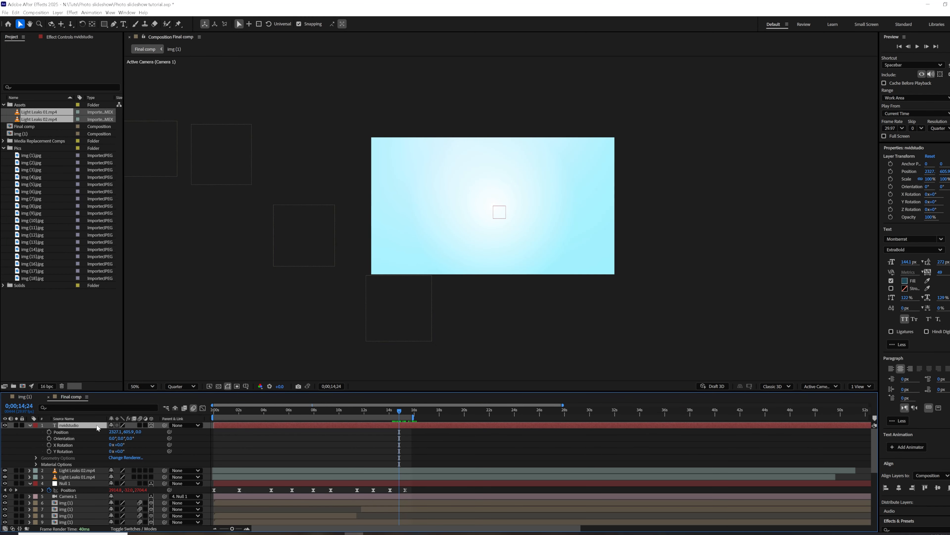
# Place the nvidstudio text in the camera frame at about X 2956, Y 18, Z 1558, and scale it to 59%.
pyautogui.moveTo(462, 286); pyautogui.dragTo(503, 216)
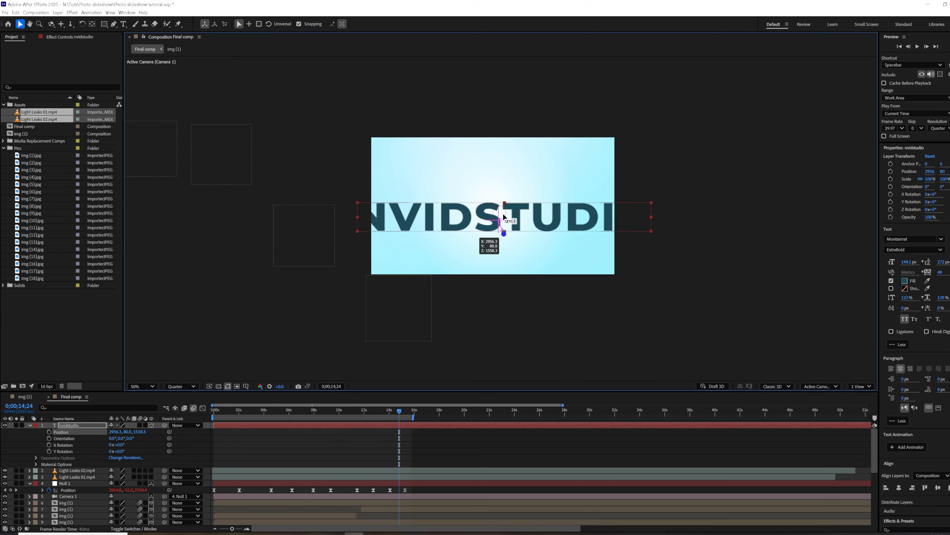
pyautogui.click(100, 425)
pyautogui.press('s')
pyautogui.moveTo(119, 432); pyautogui.dragTo(113, 430)
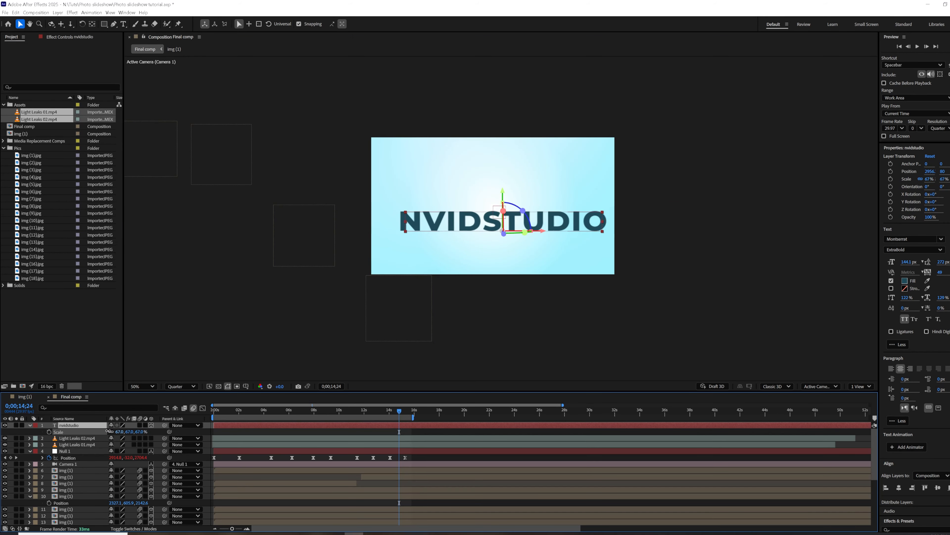
pyautogui.moveTo(502, 190); pyautogui.dragTo(503, 170)
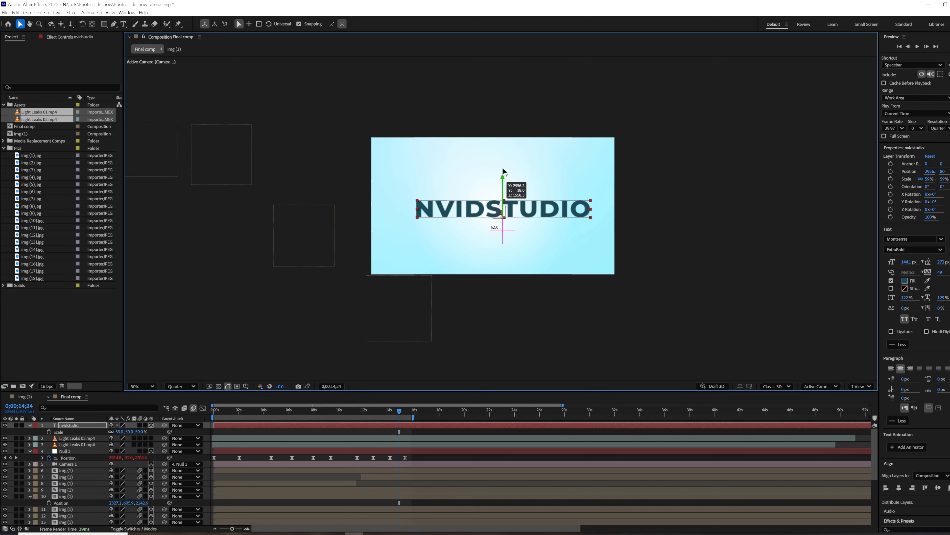
# Play back the slideshow's ending with the playhead at 0;00;13;27 to check the text.
pyautogui.click(388, 410)
pyautogui.press('space')
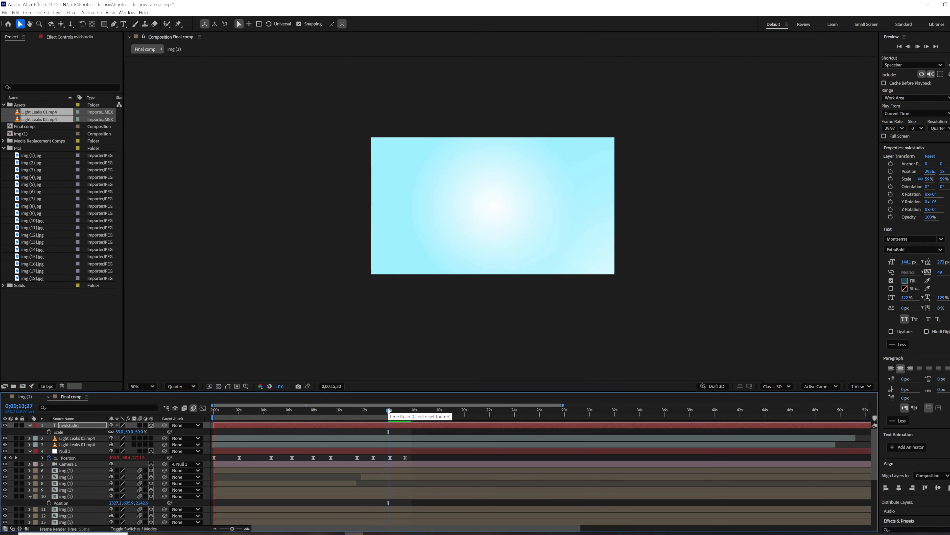
# At 0;00;15;09, shift the nvidstudio text along X to about 3106 to centre it, and preview the ending from 0;00;13;26.
pyautogui.moveTo(400, 410); pyautogui.dragTo(405, 410)
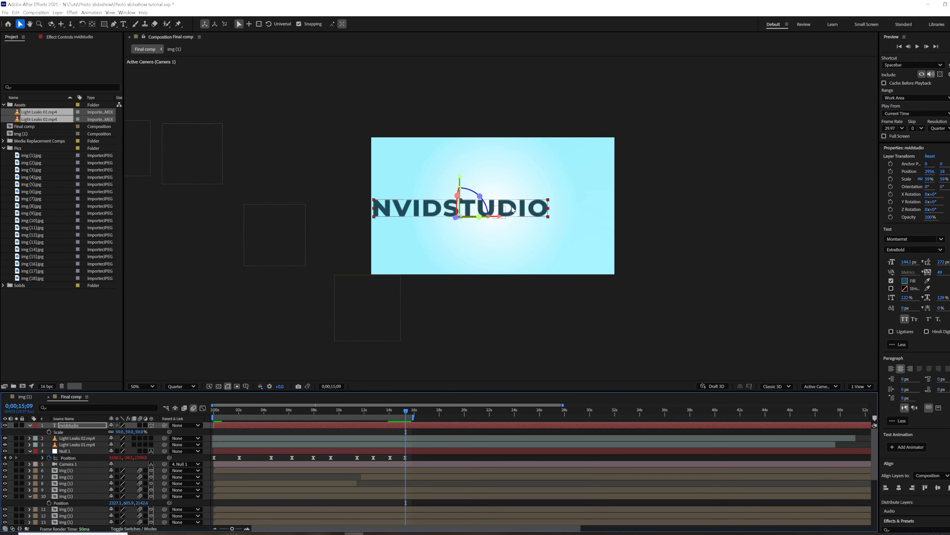
pyautogui.moveTo(504, 217); pyautogui.dragTo(519, 216)
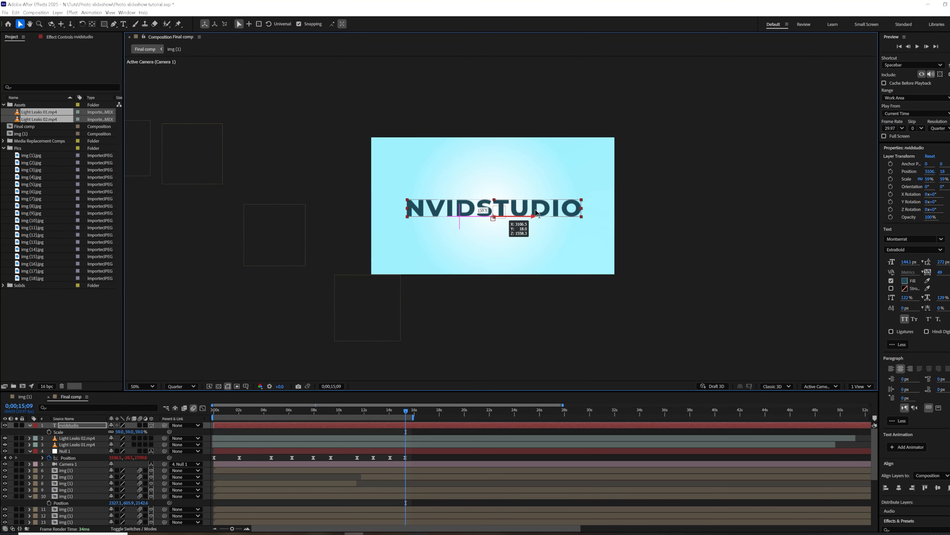
pyautogui.click(388, 411)
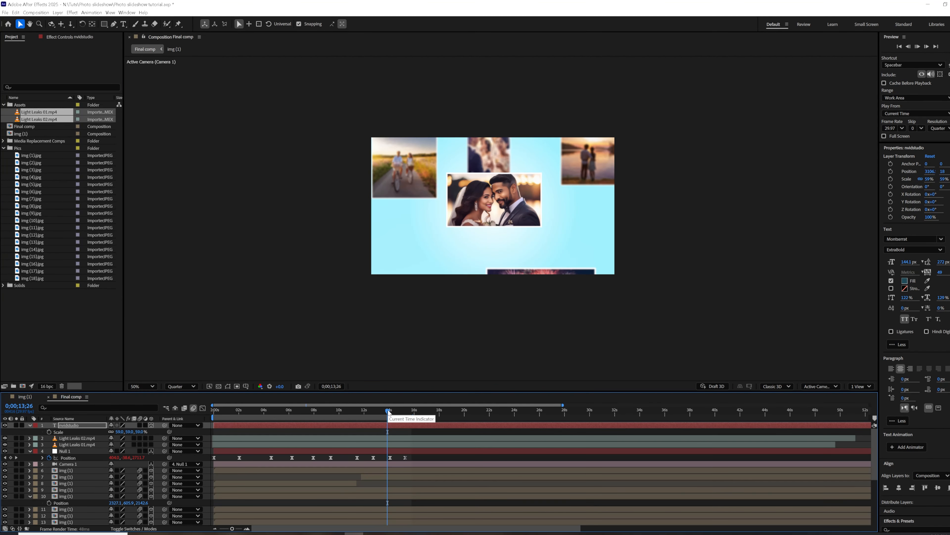
pyautogui.press('space')
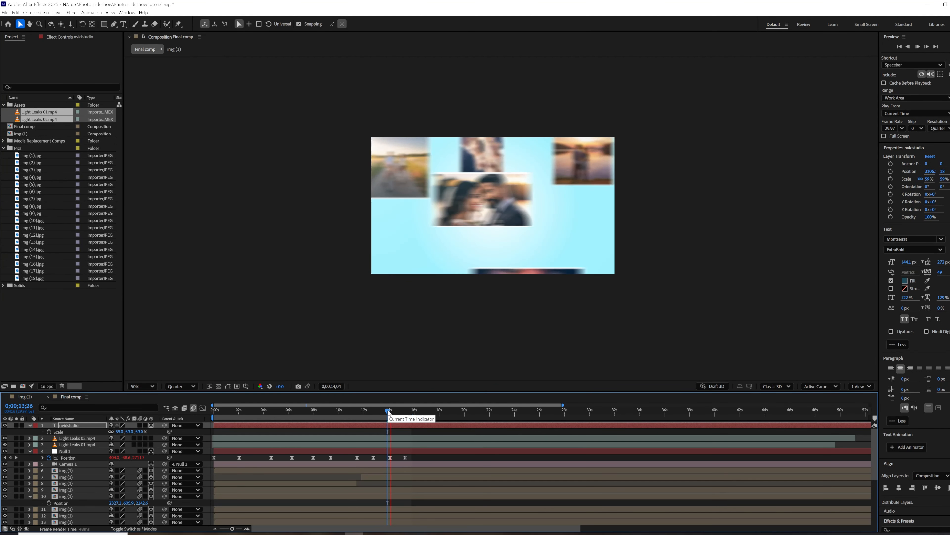
# Extend the end of the work area to about 17 seconds and preview the slideshow within it.
pyautogui.moveTo(388, 411); pyautogui.dragTo(397, 410)
pyautogui.press('space')
pyautogui.press('space')
pyautogui.press('space')
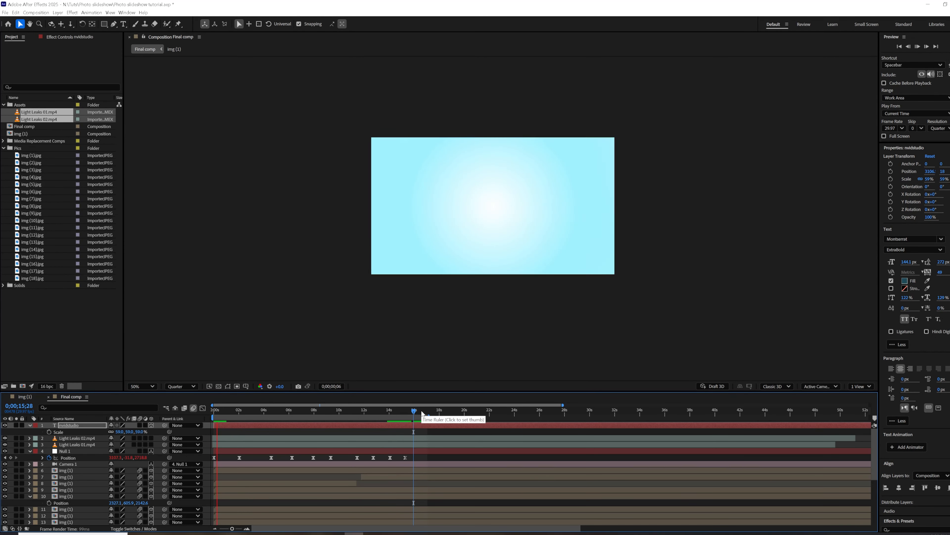
# Replay the final camera move onto the nvidstudio title, starting from 0;00;14;06 and again from 0;00;13;23.
pyautogui.click(392, 410)
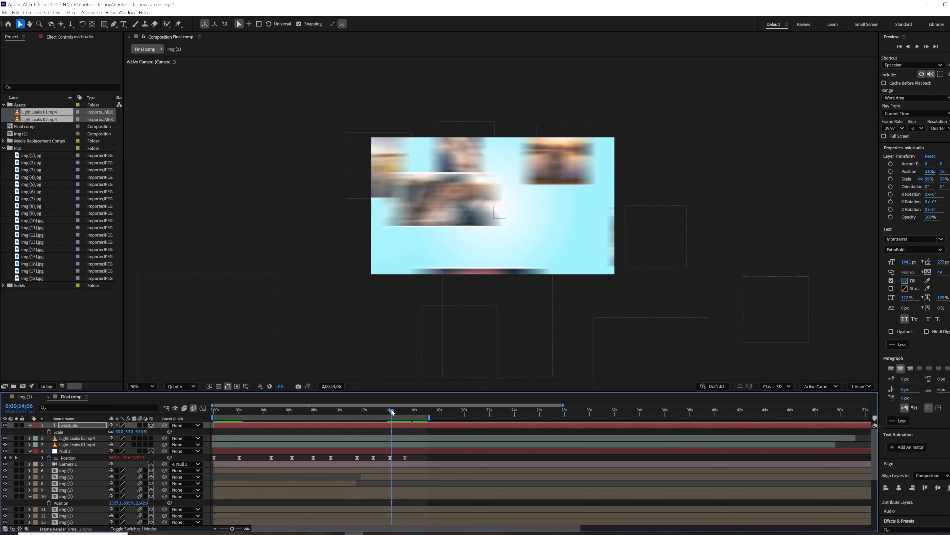
pyautogui.press('space')
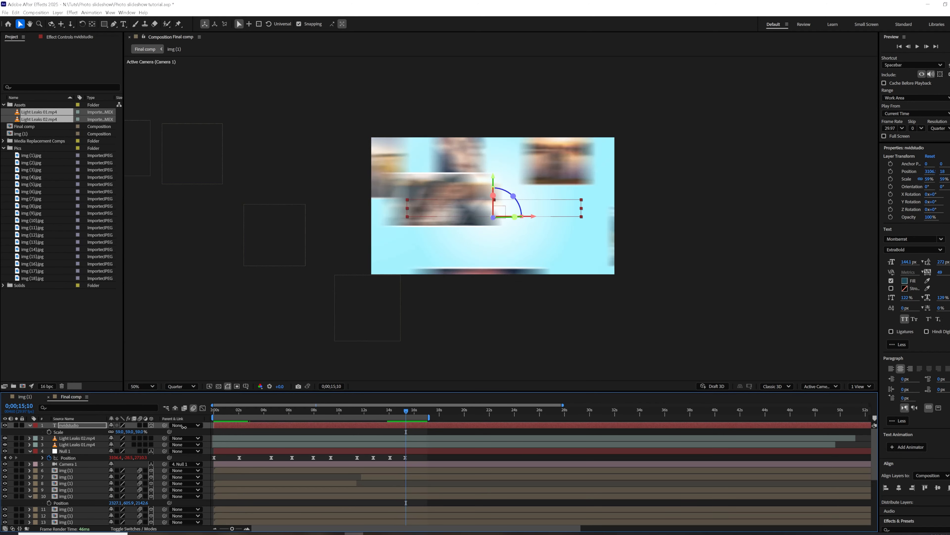
pyautogui.click(139, 425)
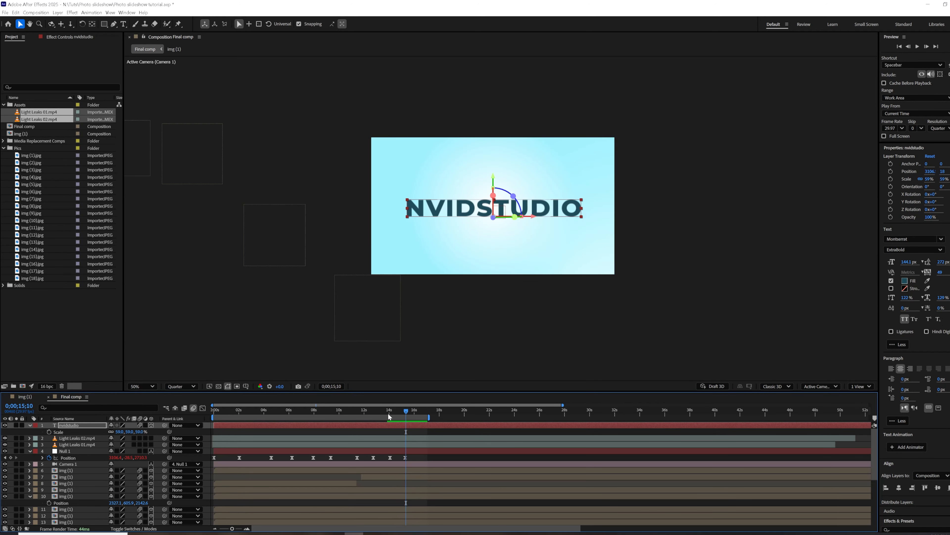
pyautogui.click(387, 413)
pyautogui.press('space')
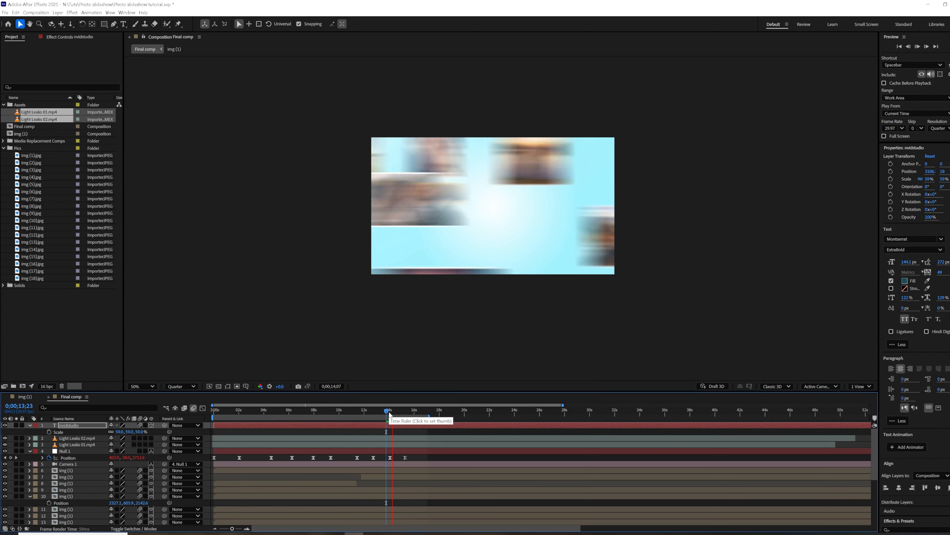